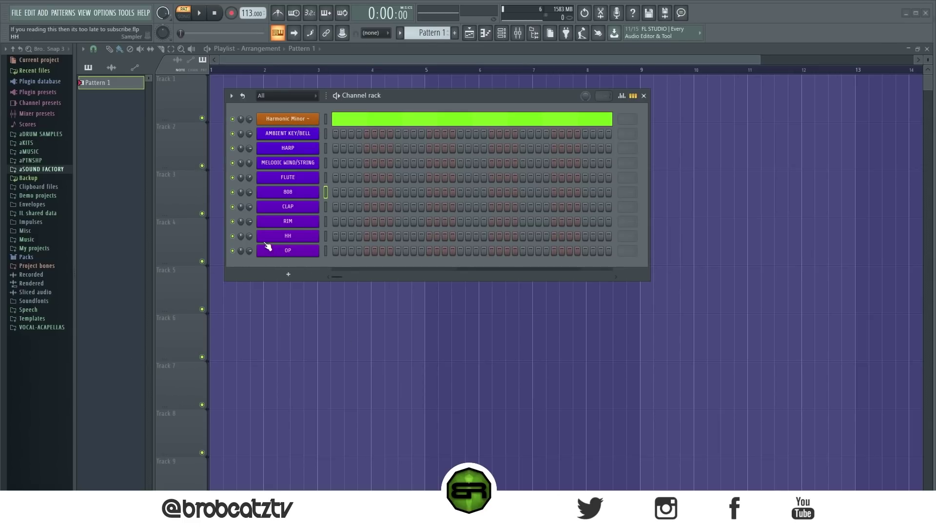
Audition several channels in the channel rack, then inspect and play the AMBIENT KEY/BELL channel's instrument
left_click(326, 252)
left_click(326, 192)
left_click(326, 164)
left_click(288, 136)
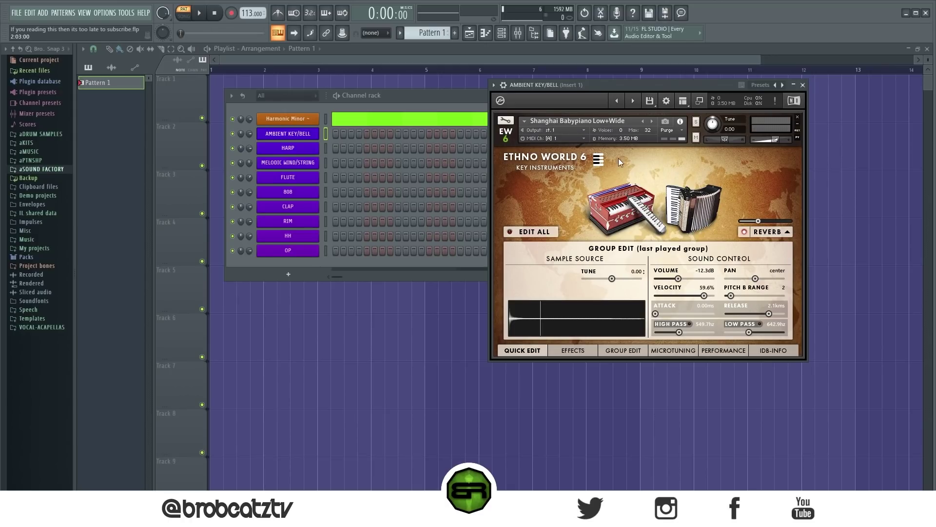
key("w")
left_click(803, 86)
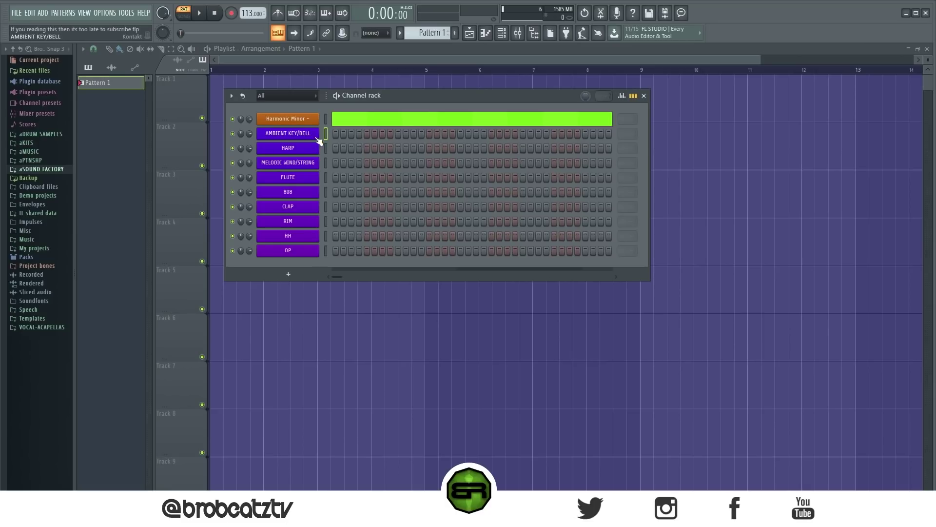
Inspect the instruments on the HARP and MELODIC WIND/STRING channels, playing a test note on the latter
left_click(287, 149)
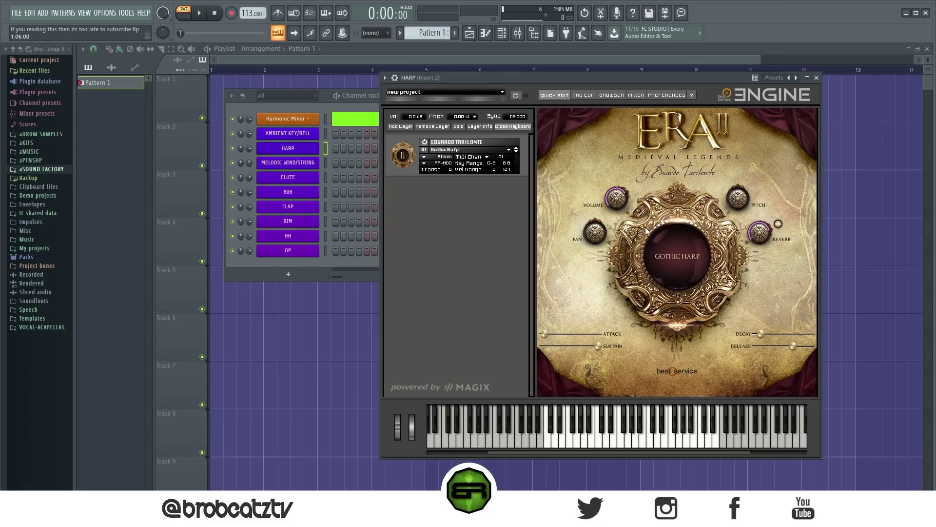
left_click(816, 78)
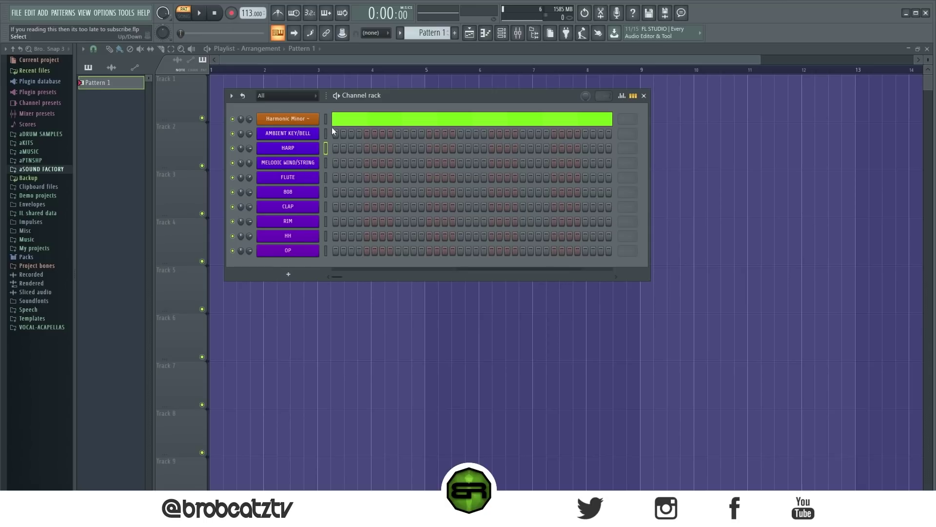
left_click(326, 146)
left_click_drag(325, 163, 325, 177)
left_click(298, 167)
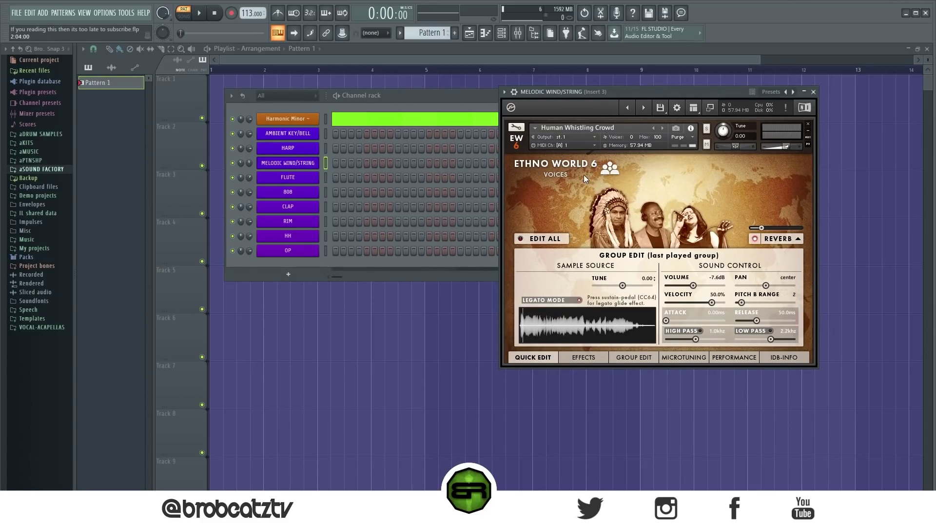
key("w")
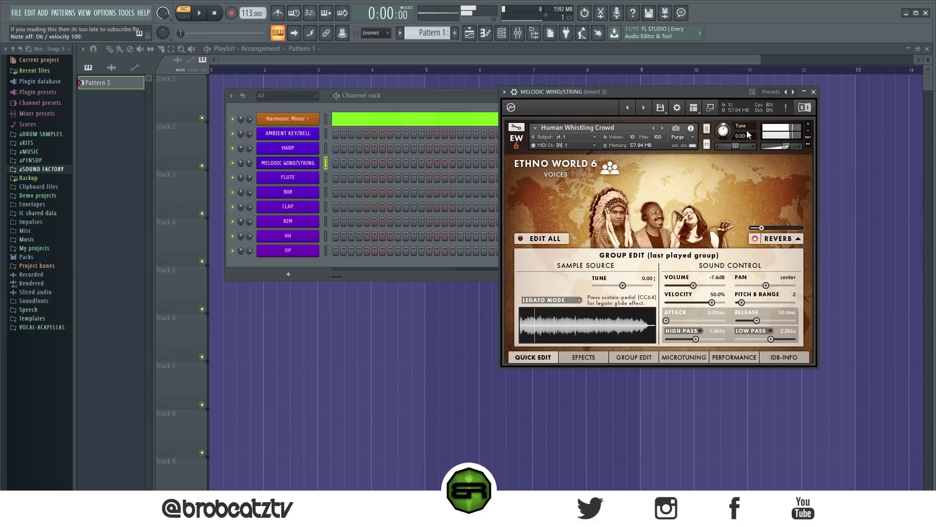
left_click(814, 91)
Inspect the FLUTE channel's instrument and audition a few notes on it
left_click(287, 177)
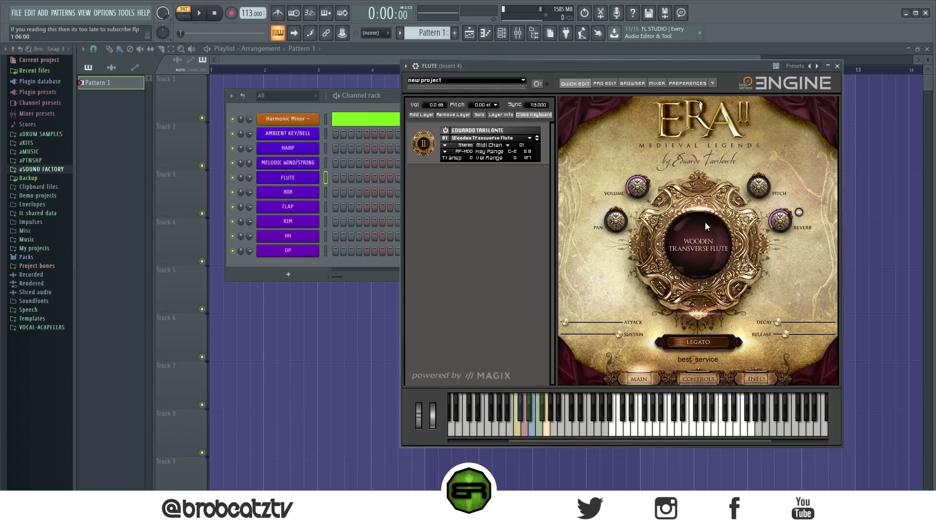
key("o")
key("c")
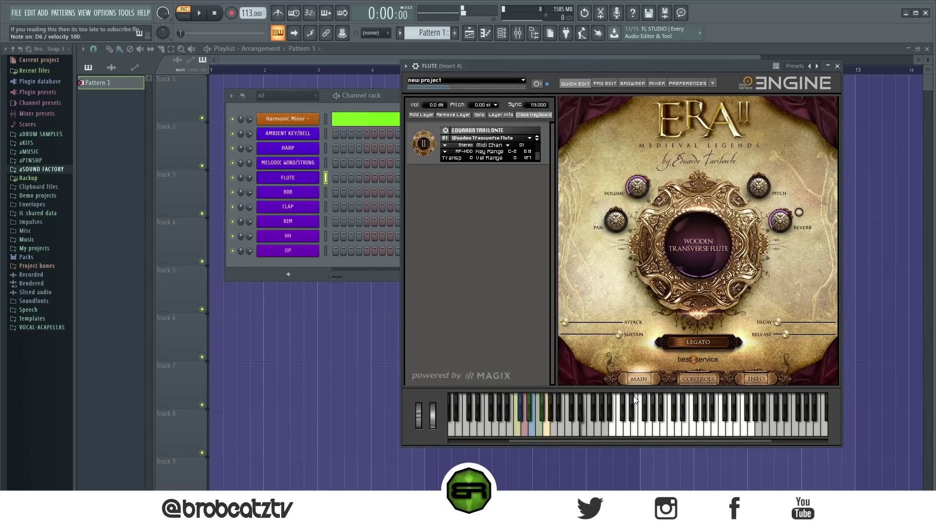
key("o")
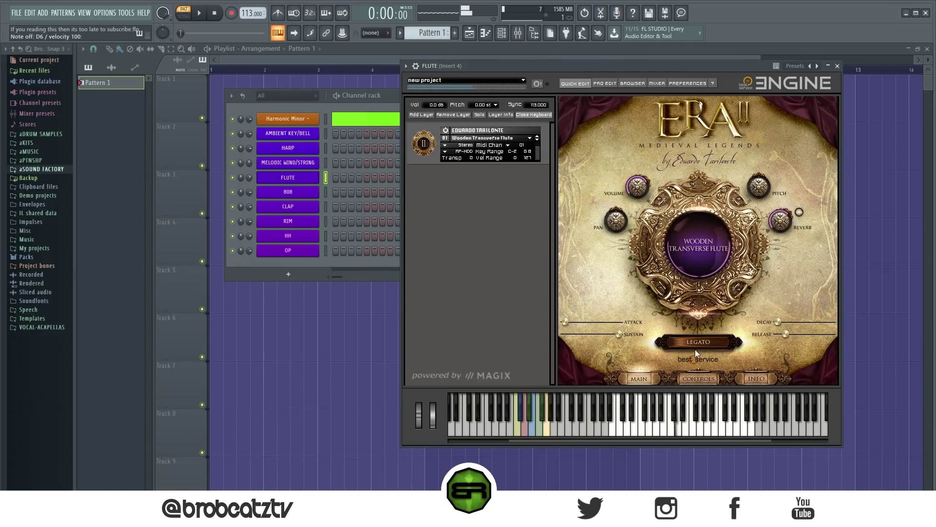
left_click(837, 66)
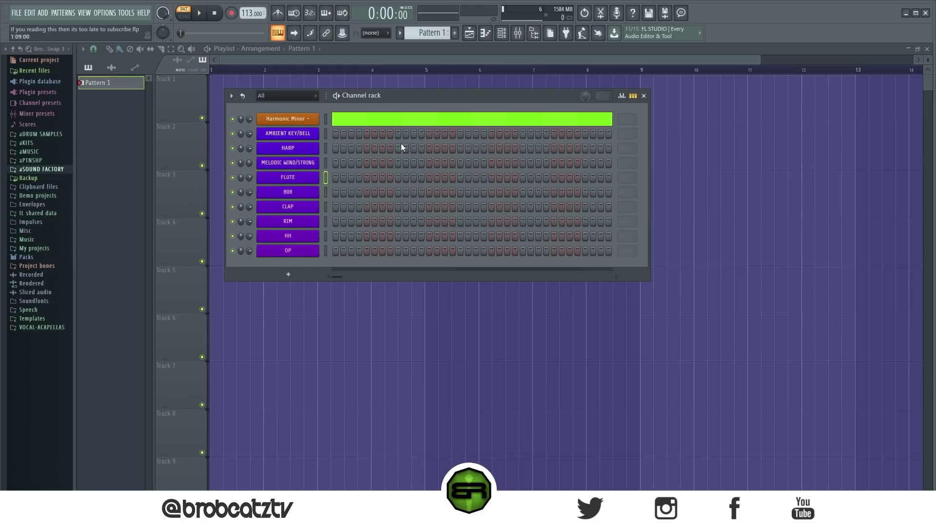
Open the AMBIENT KEY/BELL channel's piano roll and place a half-bar F#5 note at the start of bar 1
right_click(293, 133)
key("Escape")
right_click(293, 133)
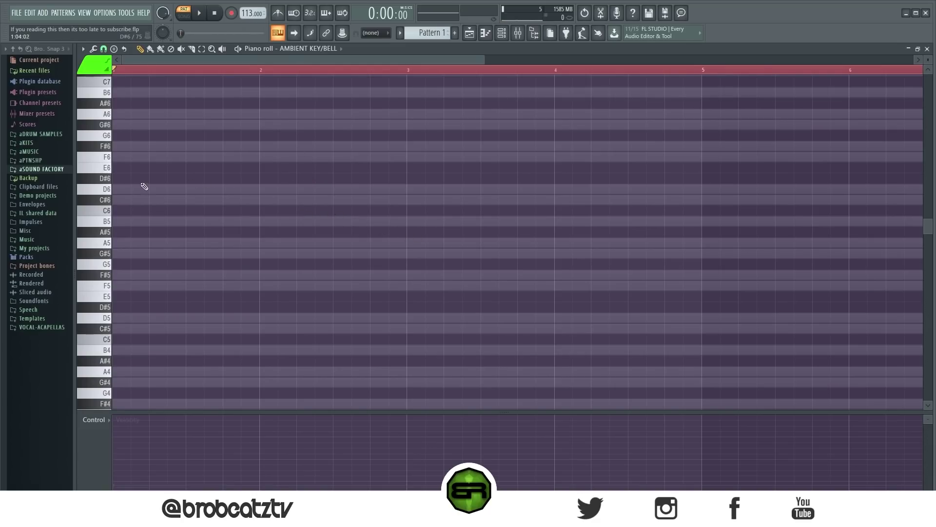
left_click(122, 280)
scroll(382, 69, "down", 2)
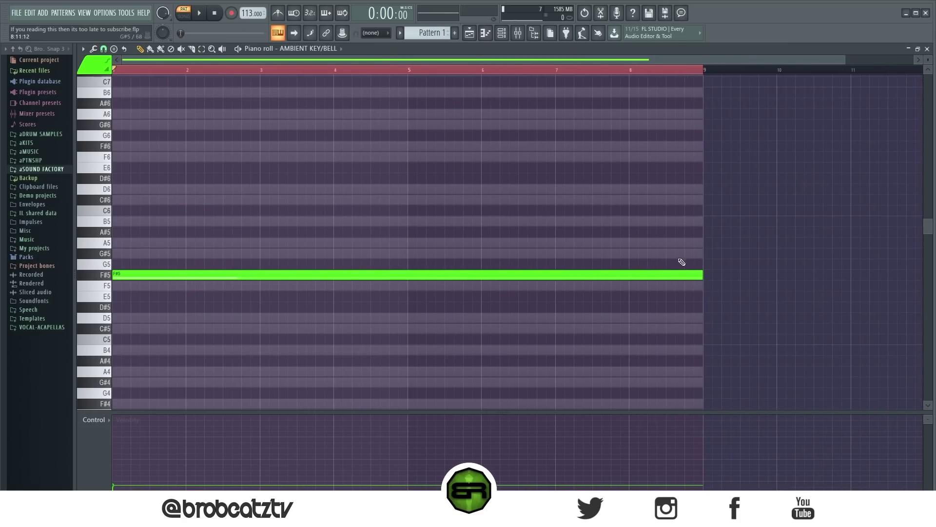
left_click_drag(702, 274, 147, 313)
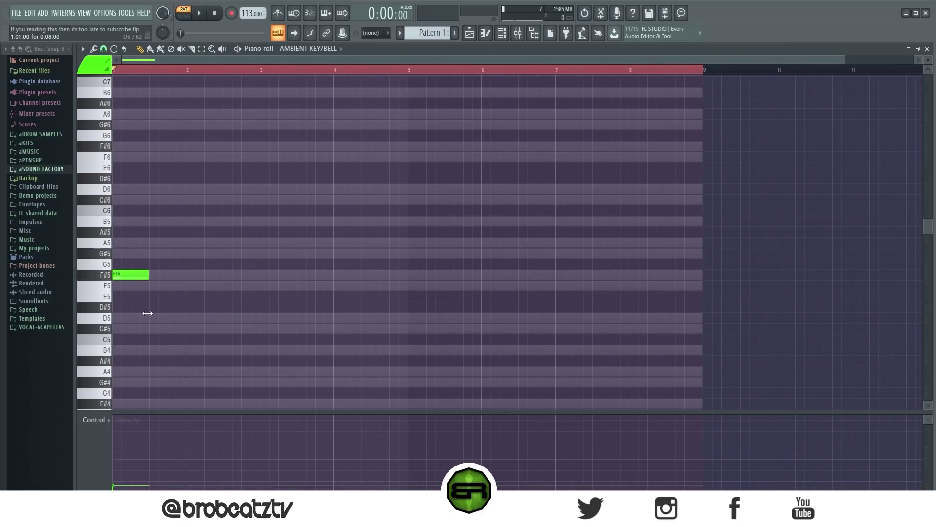
Raise the F#5 note's velocity and stack half-bar A5 and C#6 notes above it to complete the chord
scroll(171, 71, "up", 3)
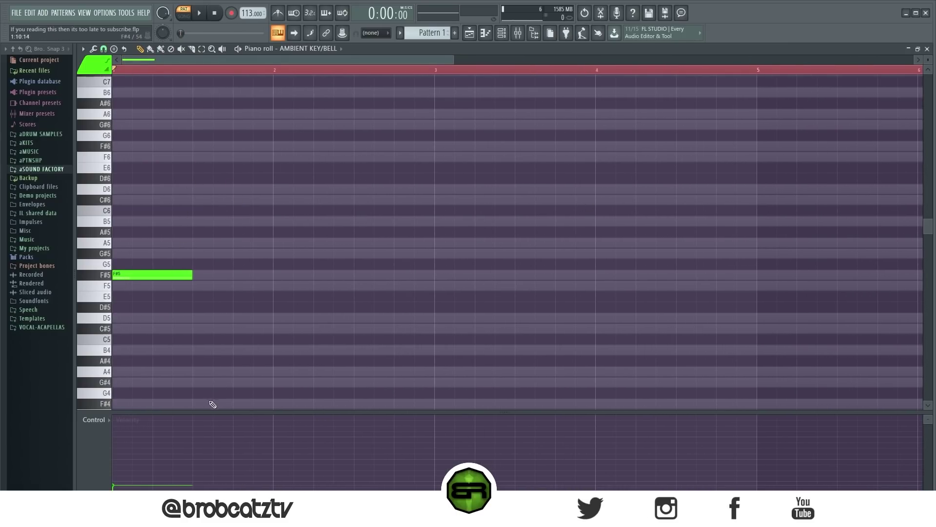
mouse_move(141, 462)
left_mouse_down()
mouse_move(122, 451)
mouse_move(126, 459)
left_mouse_up()
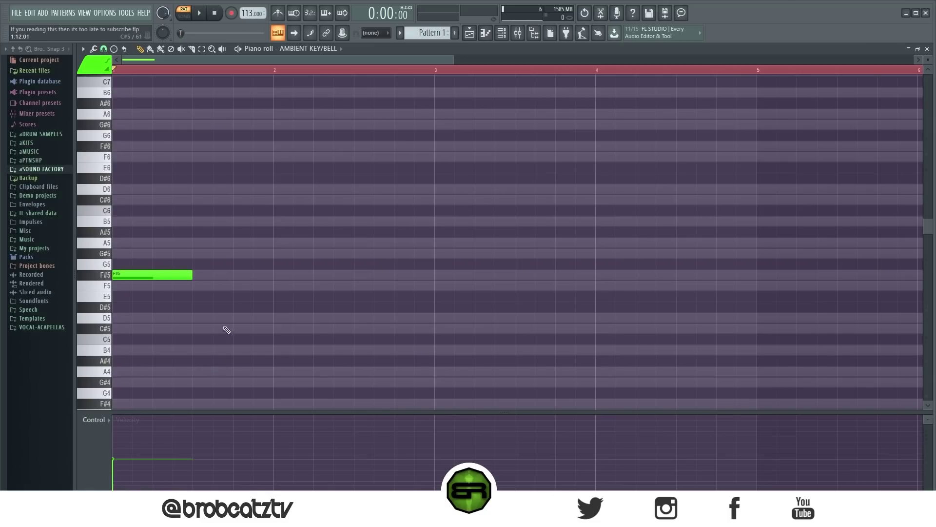
left_click(148, 243)
left_click(121, 199)
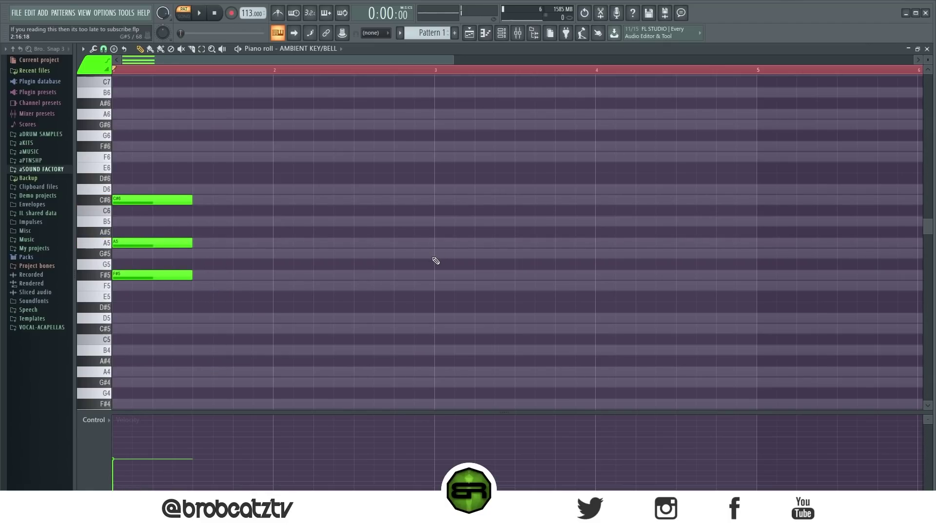
Duplicate the chord into the second half of bar 1, lower the copy's middle note to G#5, and play it back
key("ctrl+a")
key("ctrl+b")
key("ctrl+d")
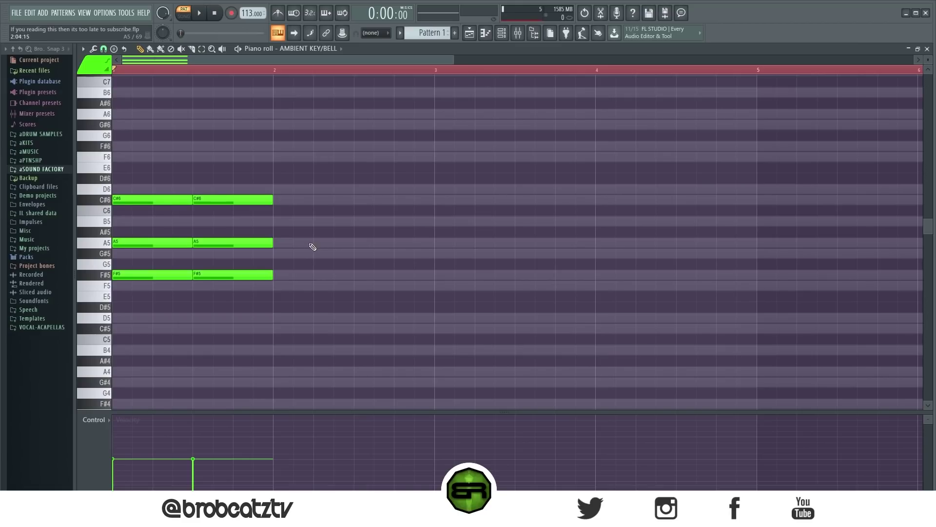
left_click_drag(323, 247, 358, 255)
left_click_drag(228, 242, 228, 253)
key("space")
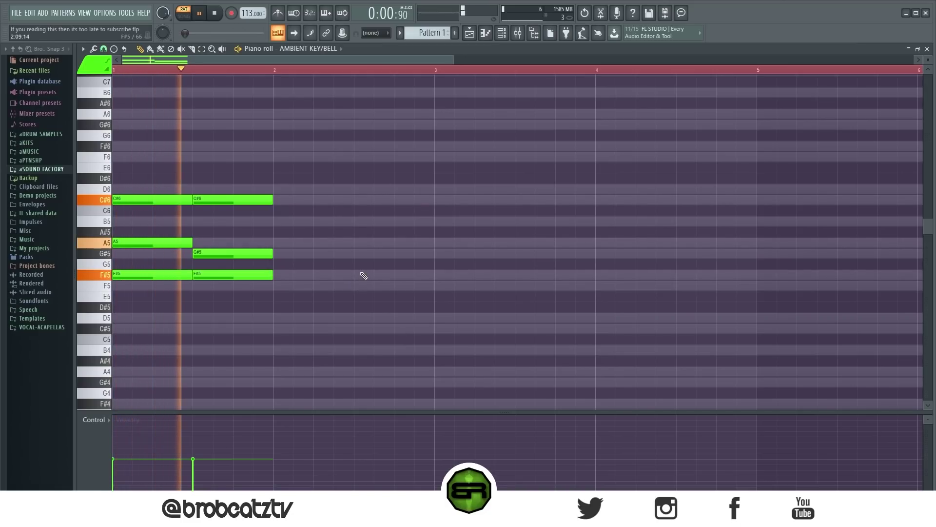
key("space")
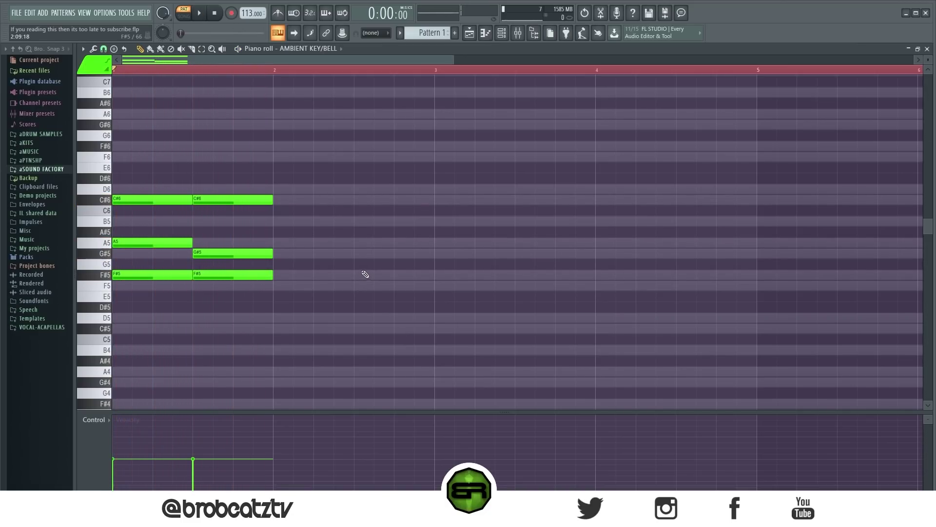
Repeat the two-chord pattern so that it fills bars 1 to 4
key("ctrl+a")
left_click_drag(148, 200, 302, 203)
key("ctrl+a")
left_click_drag(139, 277, 460, 276)
left_click(393, 310)
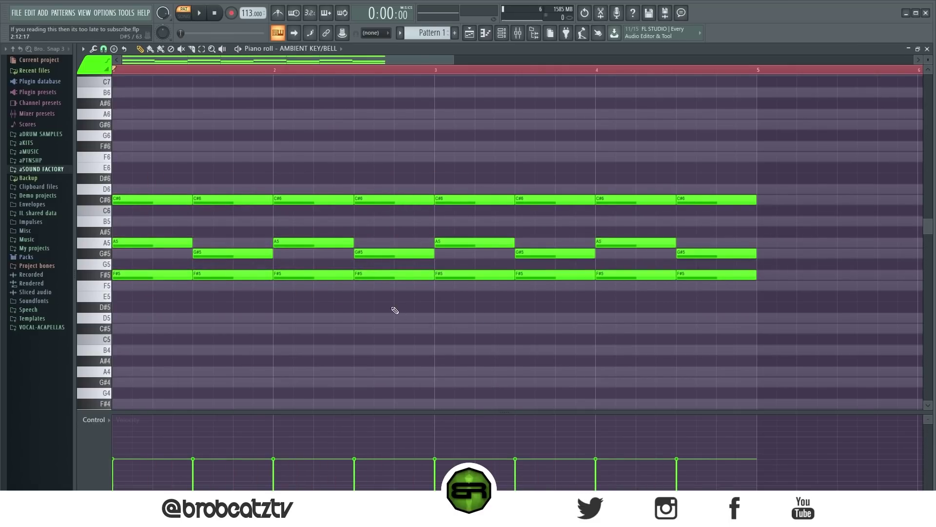
left_click_drag(787, 184, 69, 355)
left_click(278, 313)
left_click_drag(390, 195, 429, 251)
left_click_drag(288, 181, 410, 207)
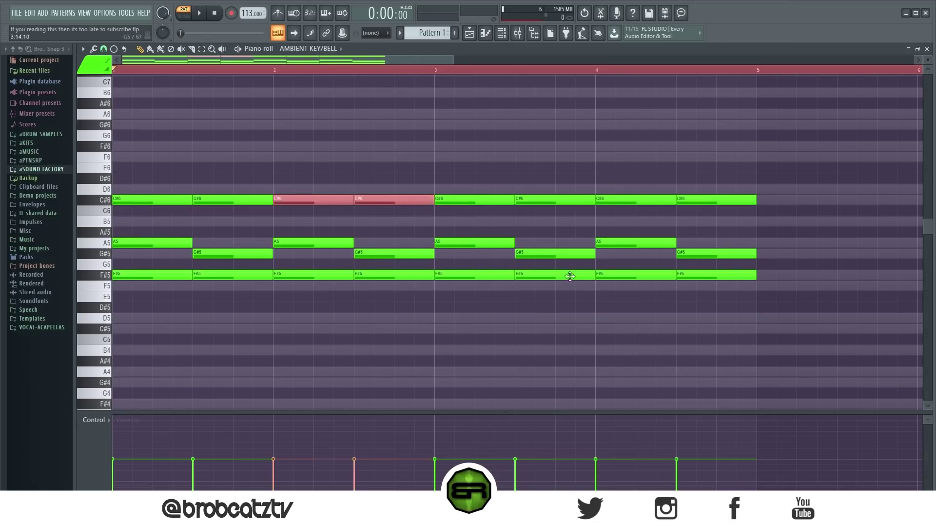
left_click(422, 146, "ctrl")
key("ctrl+z")
key("ctrl+z")
Move the four F#5 bass notes in bars 3 and 4 down to D5 and play the progression
left_click_drag(448, 271, 726, 281)
left_click_drag(479, 274, 472, 325)
key("ctrl+d")
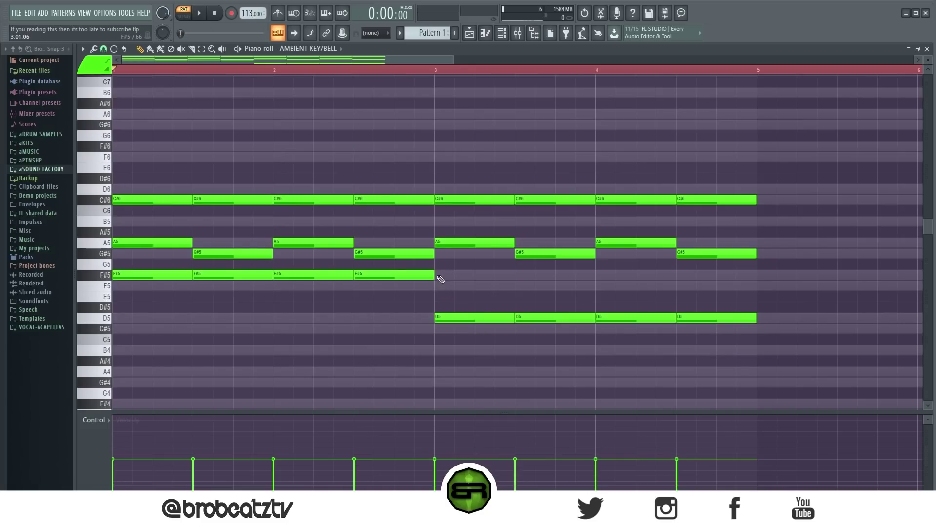
key("space")
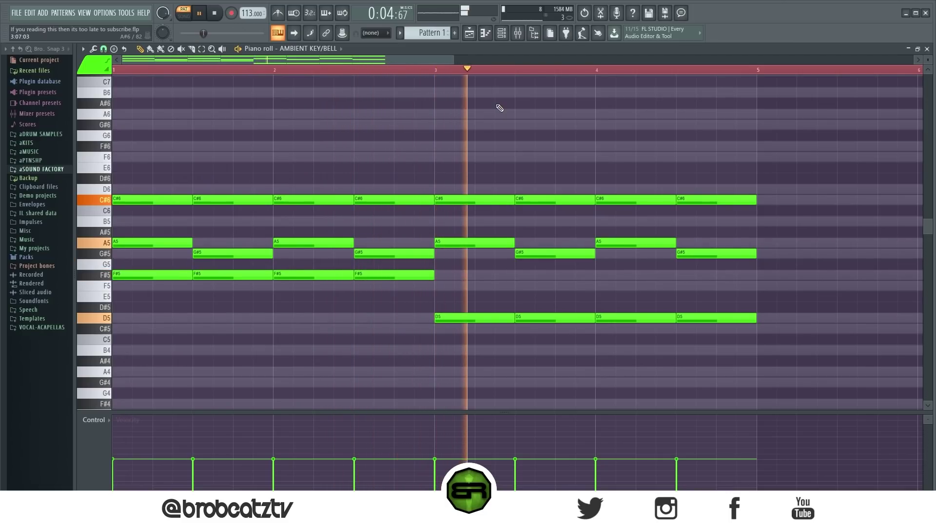
Duplicate the whole four-bar chord progression into bars 5 to 8
key("ctrl+a")
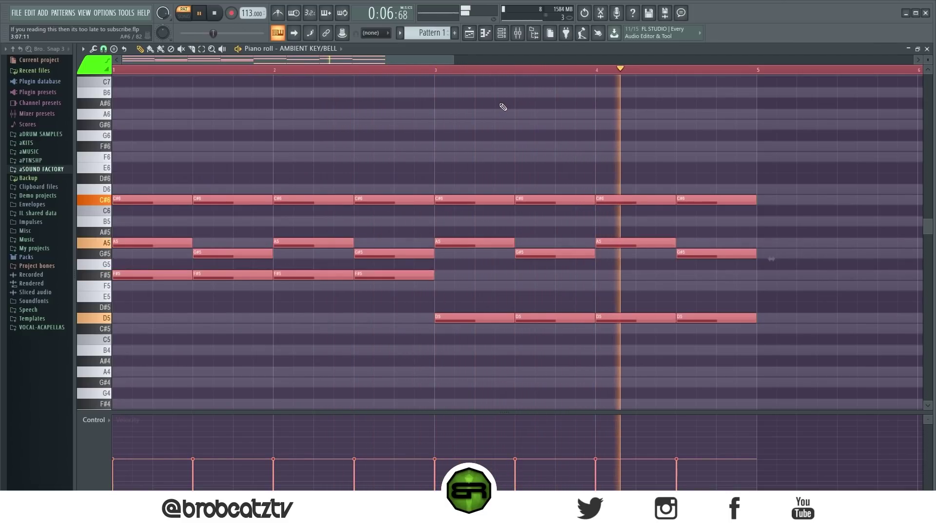
key("space")
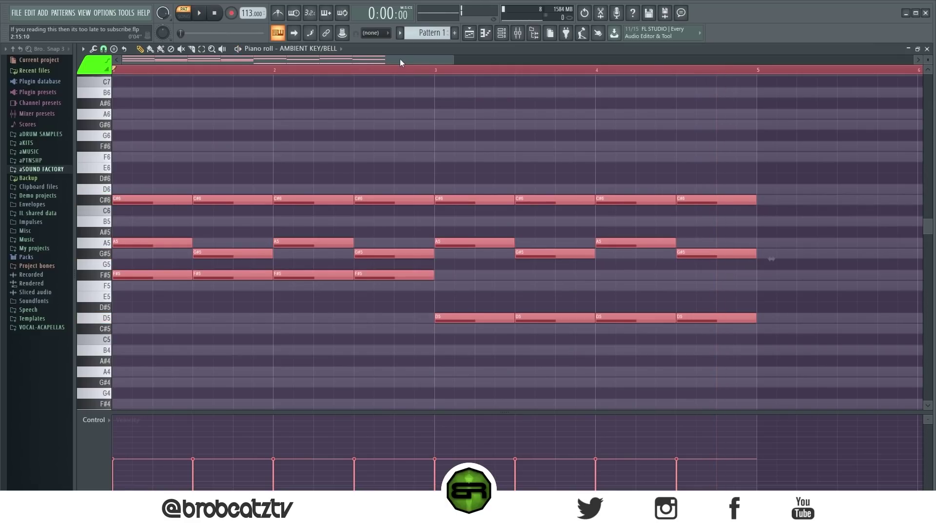
scroll(400, 76, "down", 2)
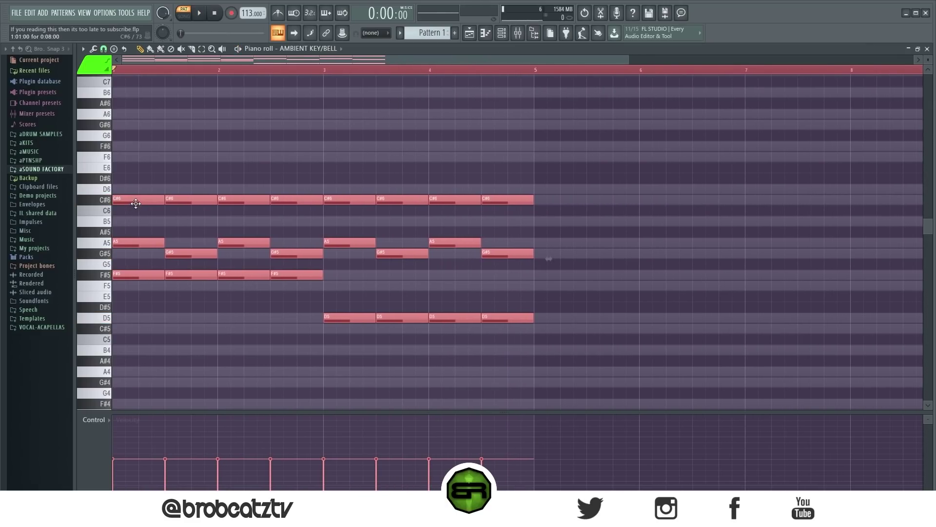
mouse_move(130, 200)
left_mouse_down("shift")
mouse_move(307, 221)
mouse_move(140, 221)
mouse_move(606, 295)
mouse_move(443, 261)
mouse_move(560, 253)
mouse_move(551, 257)
left_mouse_up("shift")
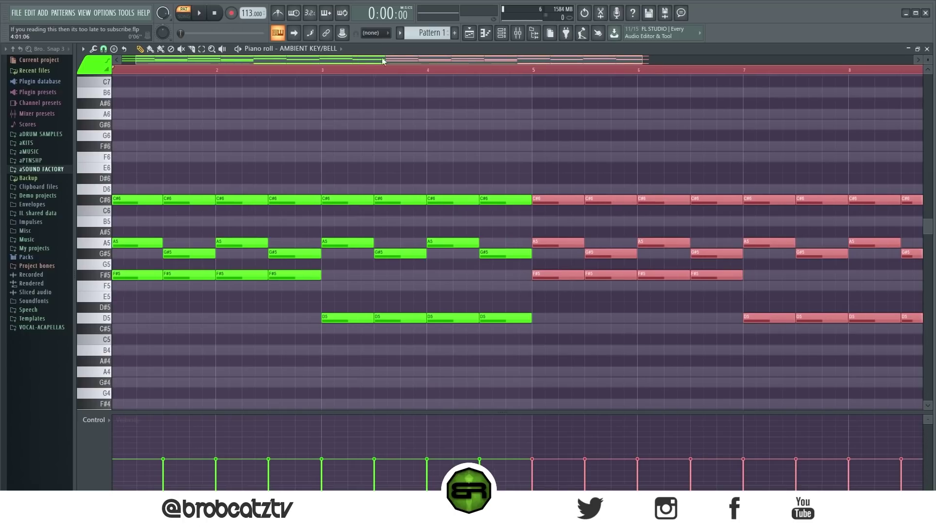
left_click_drag(370, 57, 534, 69)
left_click(543, 109)
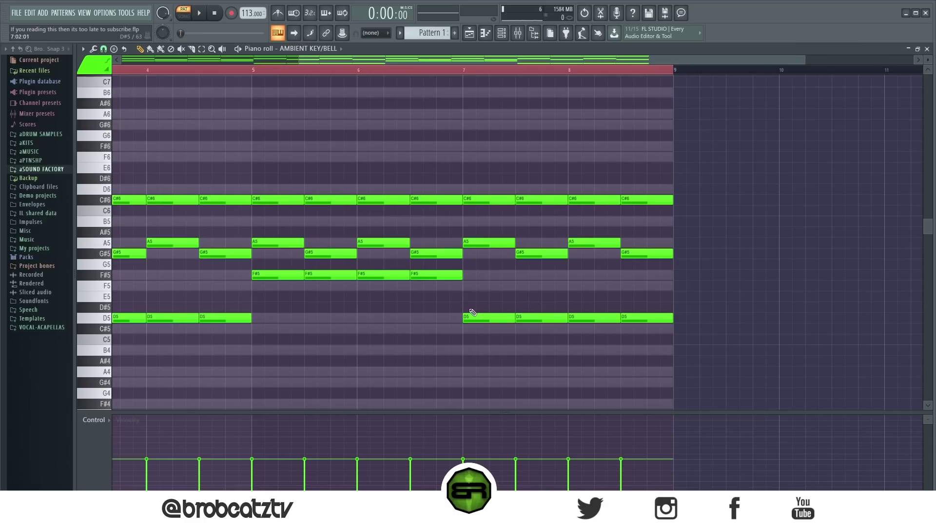
Add half-bar F#6 notes in the second half of bars 6 and 8, and play back from bar 5
left_click_drag(472, 315, 445, 278, "ctrl")
left_click(450, 293)
left_click_drag(273, 278, 633, 142)
left_click_drag(400, 62, 62, 59)
scroll(188, 159, "up", 3)
left_click(542, 72)
scroll(542, 72, "down", 2)
key("space")
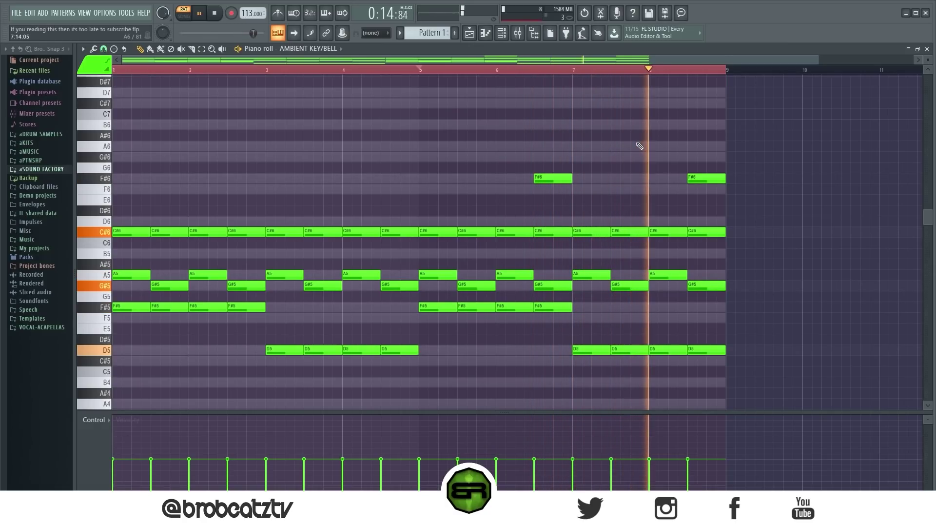
key("space")
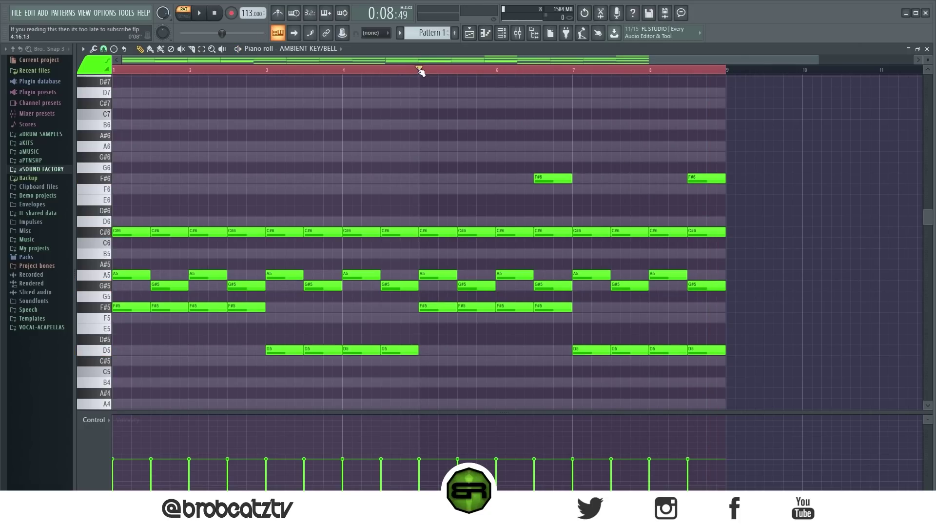
left_click_drag(425, 71, 90, 73)
left_click_drag(205, 148, 732, 371, "ctrl")
left_click(205, 148, "ctrl")
left_click_drag(680, 238, 476, 176, "ctrl")
left_click(298, 127, "ctrl")
left_click_drag(429, 295, 322, 229, "ctrl")
left_click(186, 192, "ctrl")
Draw a one-beat-per-note melody of F#6, A6, C#7 and B6 above the chords across bar 1
left_click(133, 178)
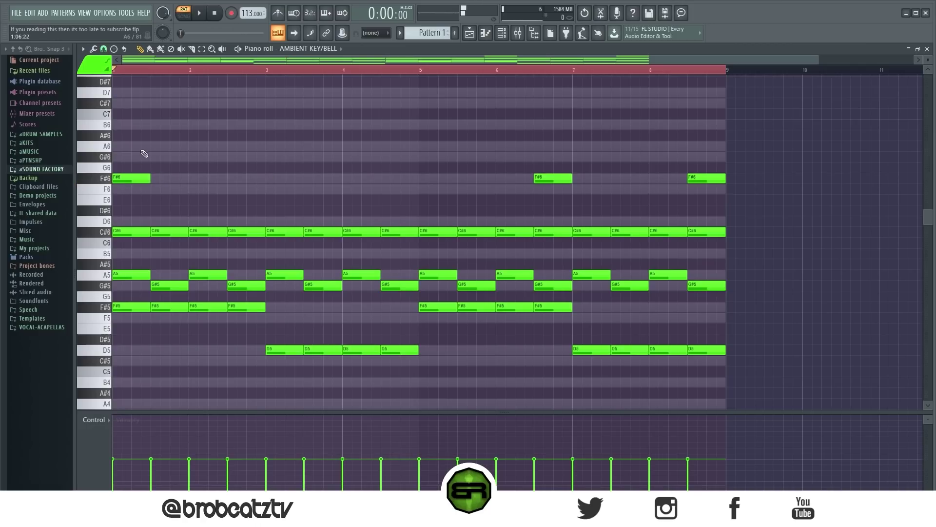
left_click_drag(151, 176, 131, 177)
scroll(163, 80, "up", 3)
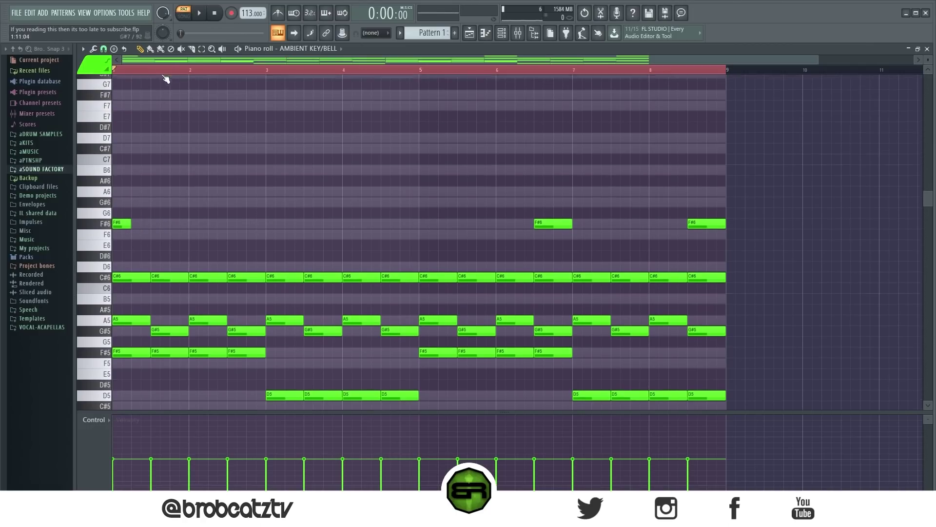
left_click(133, 210)
left_click(154, 189)
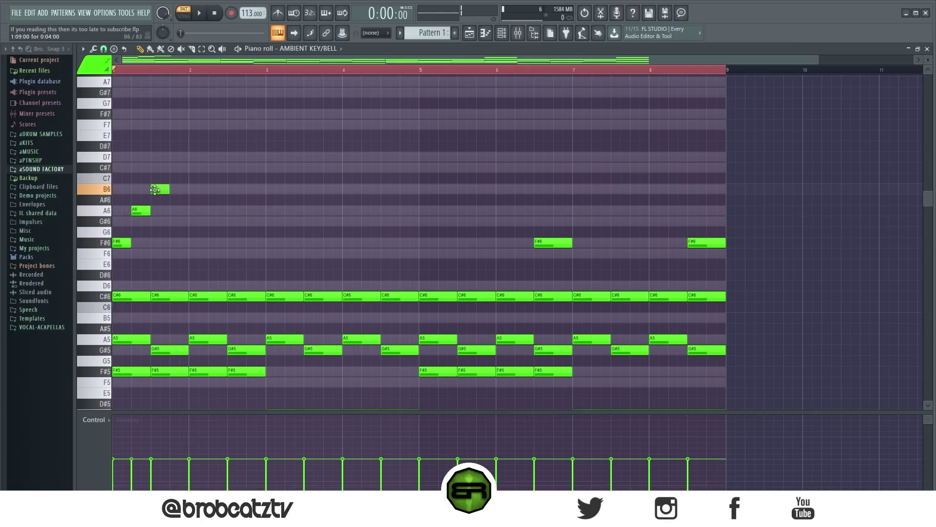
left_click(172, 168)
left_click(157, 168)
right_click(162, 188)
right_click(176, 168)
left_click(176, 186)
Play back the melody and extend it with one-beat G#6 and F#6 notes on beats 2 and 4 of bar 2
key("space")
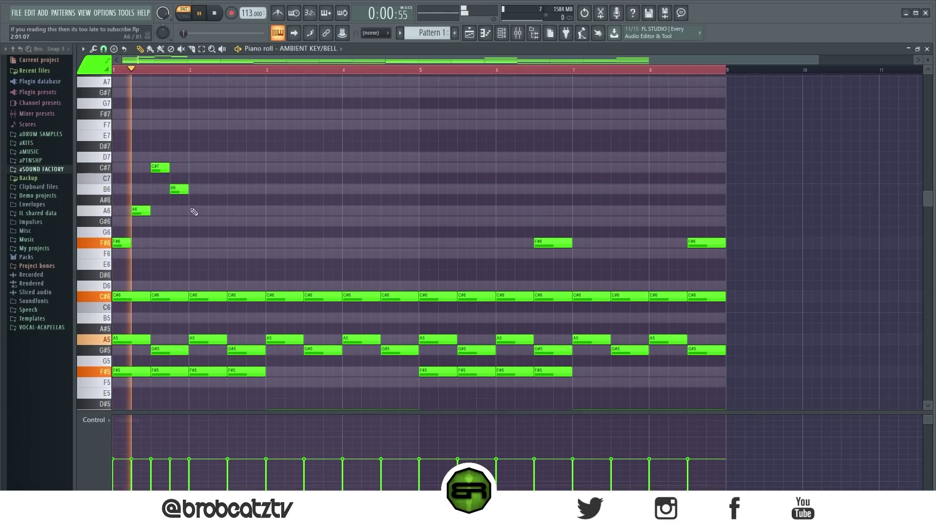
left_click(213, 221)
key("space")
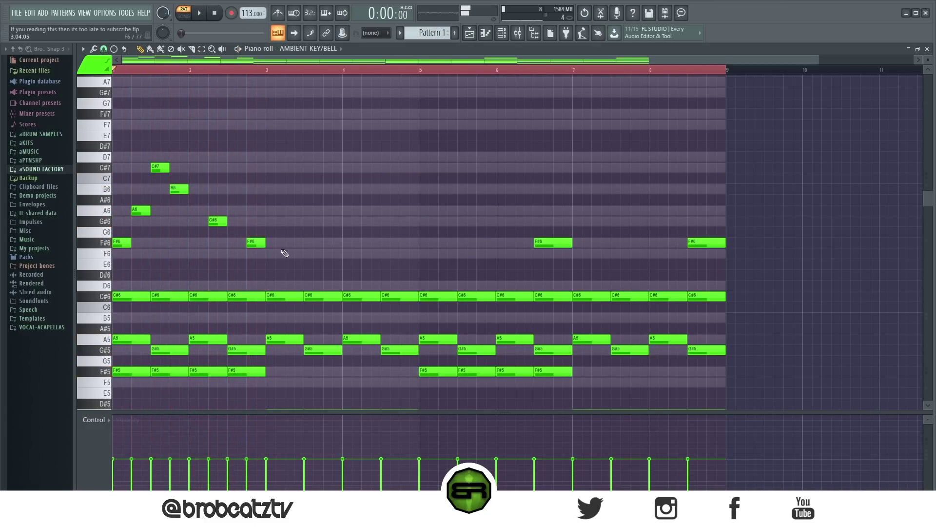
Delete all the one-beat melody notes above the chords in bars 1 and 2
right_click(217, 221)
right_click(179, 188)
right_click(160, 168)
right_click(141, 210)
right_click(121, 242)
scroll(295, 203, "down", 3)
left_click_drag(735, 142, 125, 367)
key("ctrl+d")
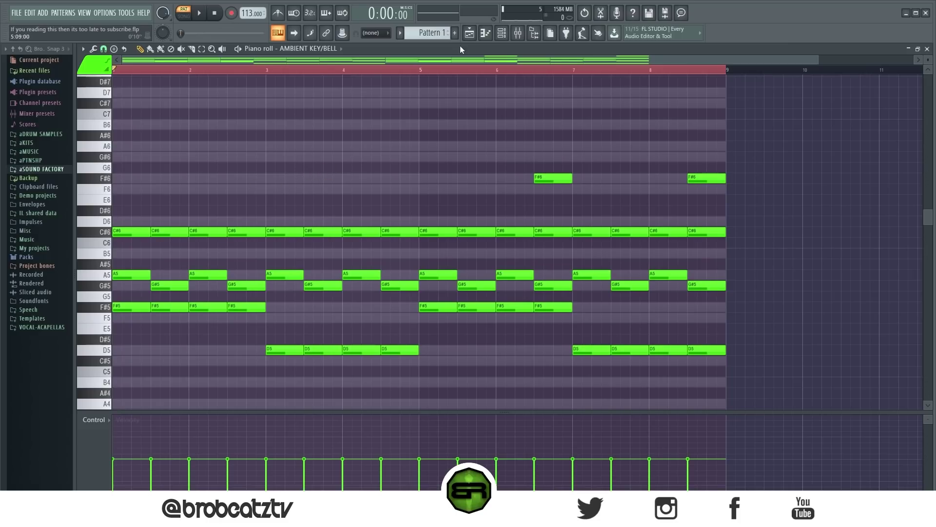
Copy the AMBIENT KEY/BELL channel's notes into the HARP channel and show them in the HARP piano roll
left_click(501, 33)
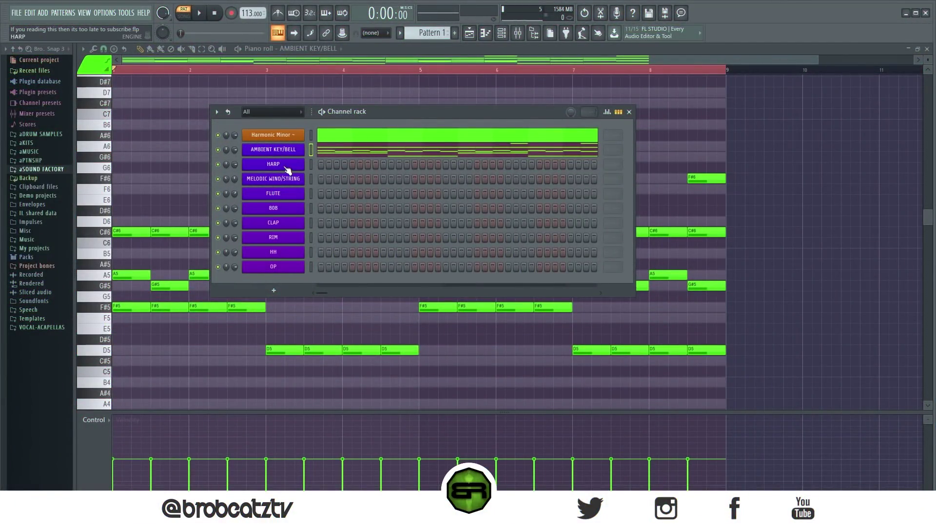
right_click(301, 162)
left_click(317, 163)
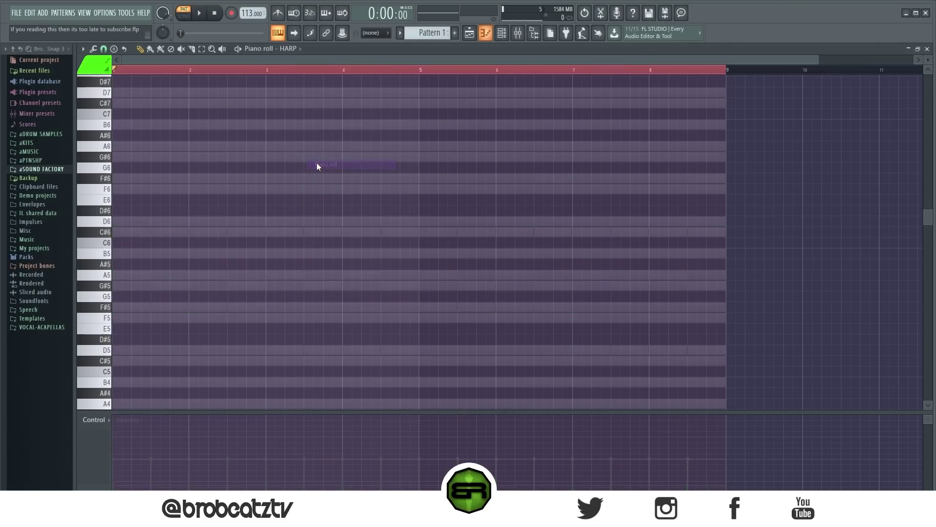
left_click(502, 33)
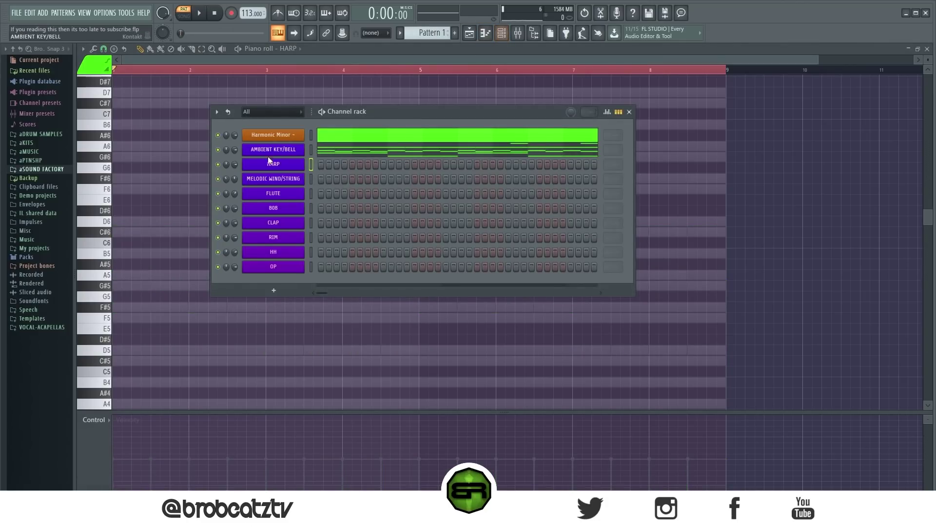
right_click(282, 147)
left_click(414, 161)
right_click(266, 164)
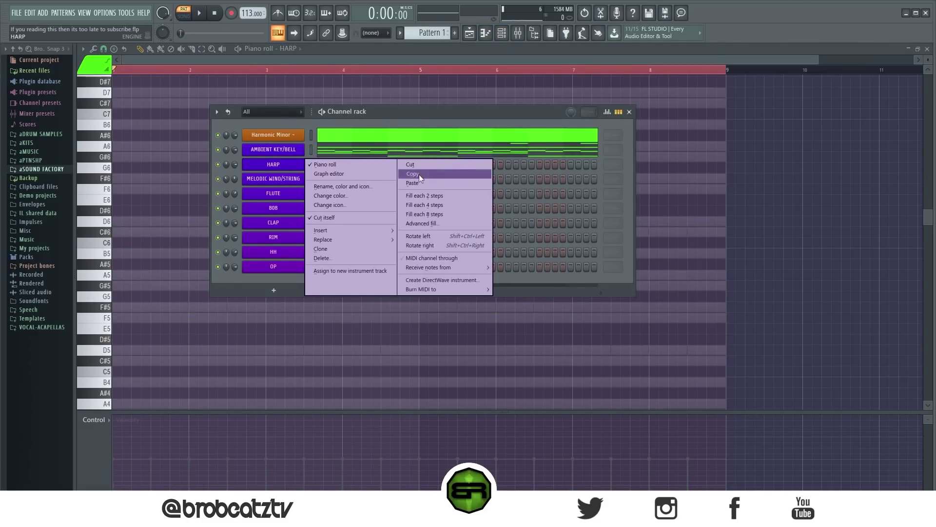
left_click(412, 183)
key("F6")
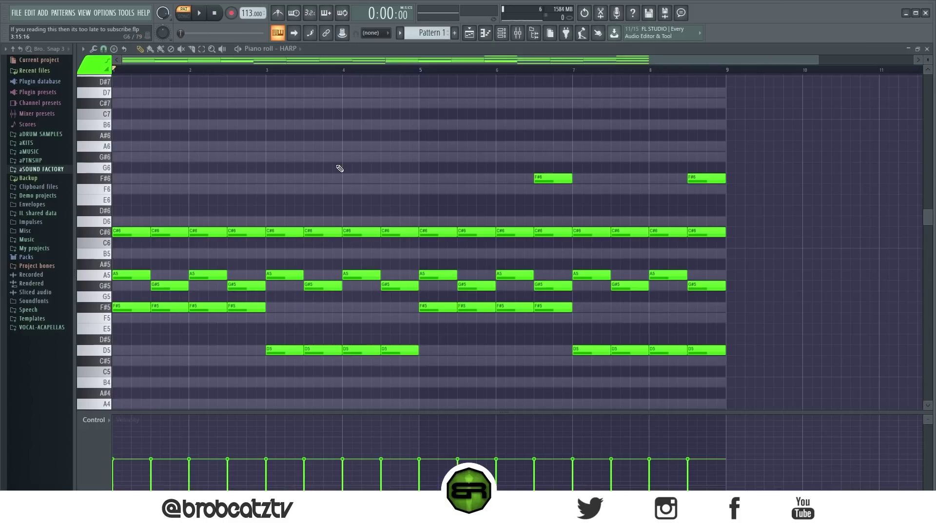
Delete all HARP notes in bars 5 to 8
scroll(205, 195, "down", 3)
left_click_drag(793, 99, 431, 319)
key("Delete")
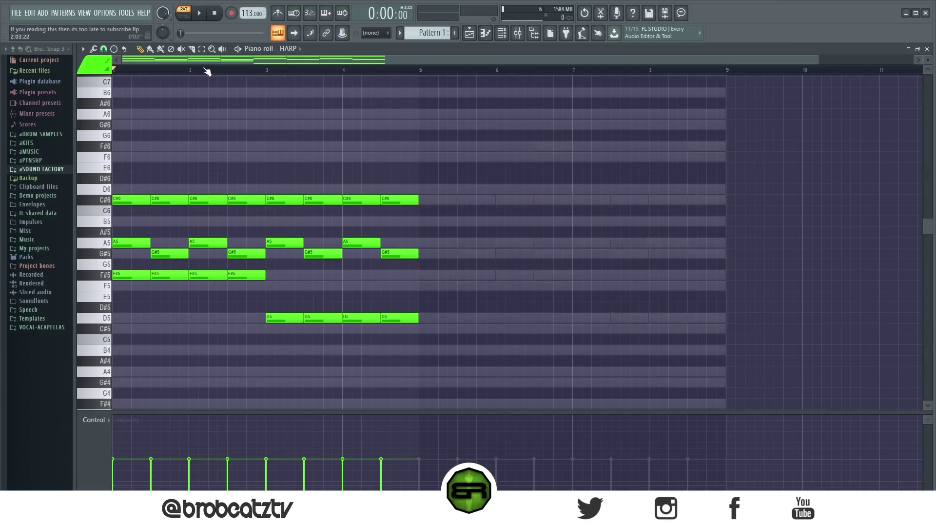
Set snapping to 1/3 beat and stagger the first harp chord, moving A5 1/3 beat and C#6 2/3 beat later
scroll(207, 72, "up", 3)
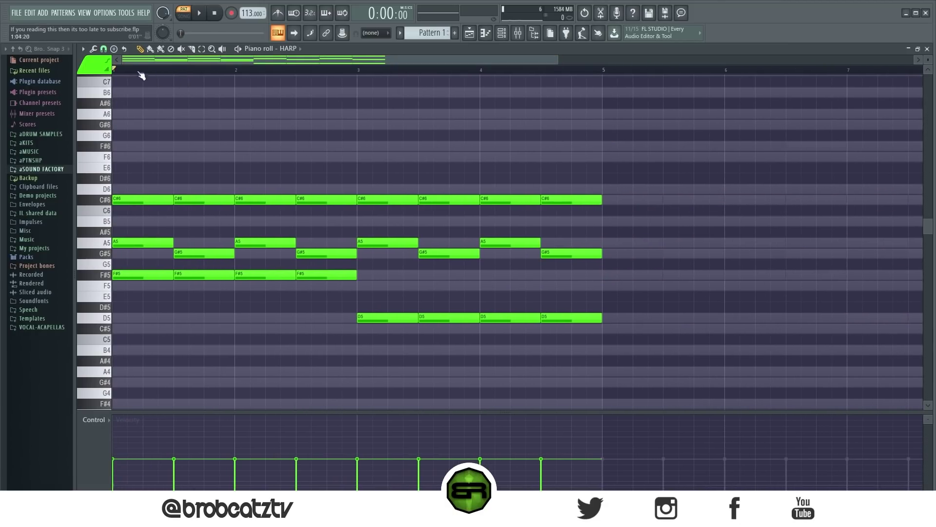
left_click(106, 50)
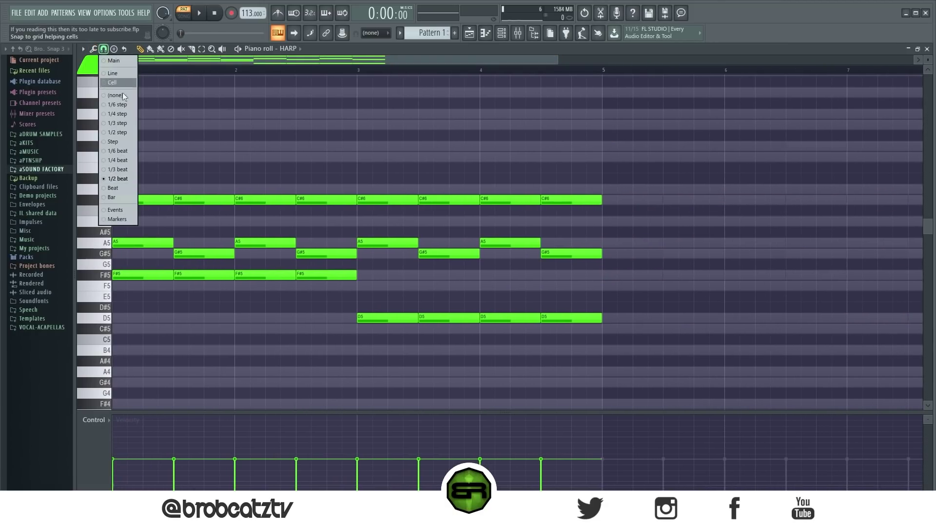
left_click(114, 169)
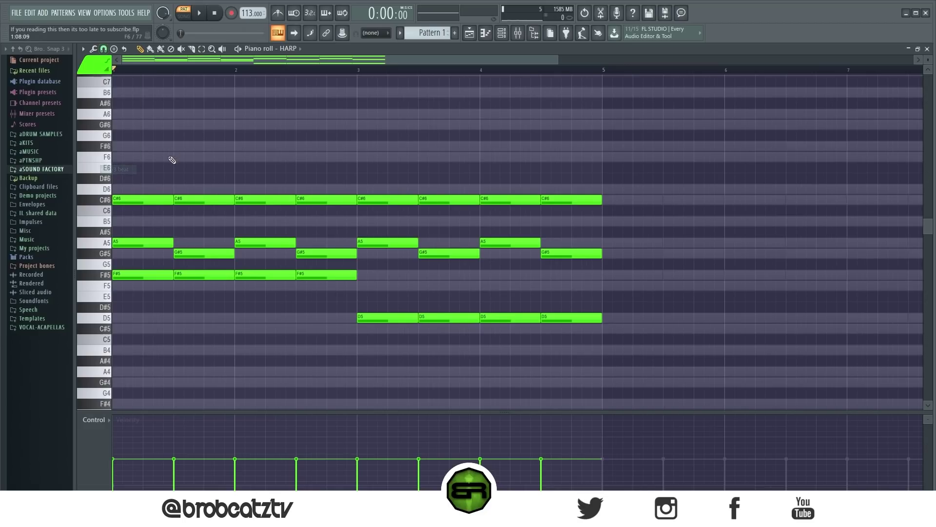
left_click_drag(151, 165, 140, 226)
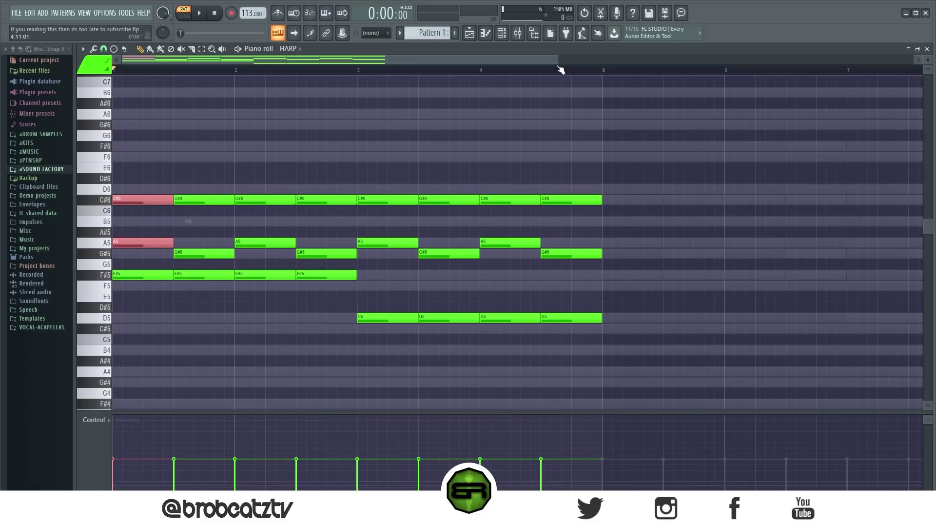
scroll(560, 69, "up", 3)
left_click_drag(926, 60, 926, 84)
scroll(496, 221, "up", 1)
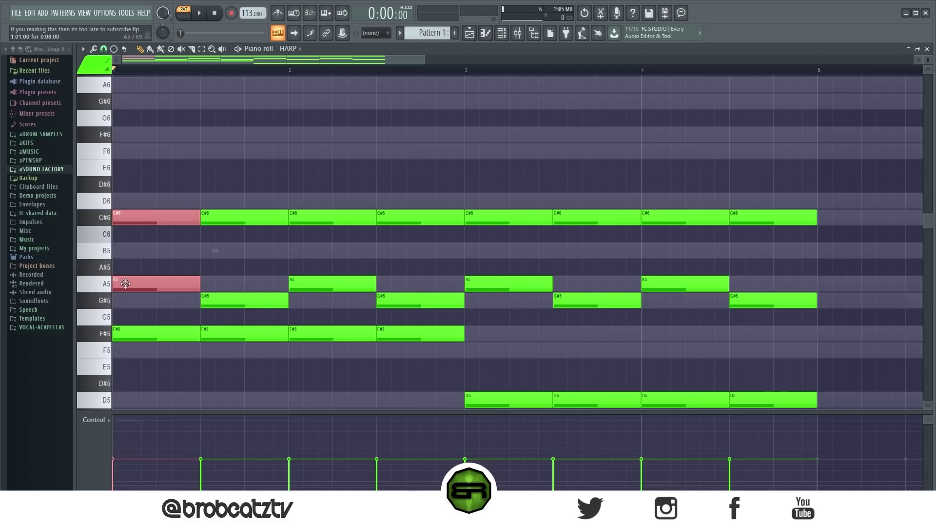
left_click_drag(131, 284, 145, 284)
left_click(146, 259)
left_click(153, 222)
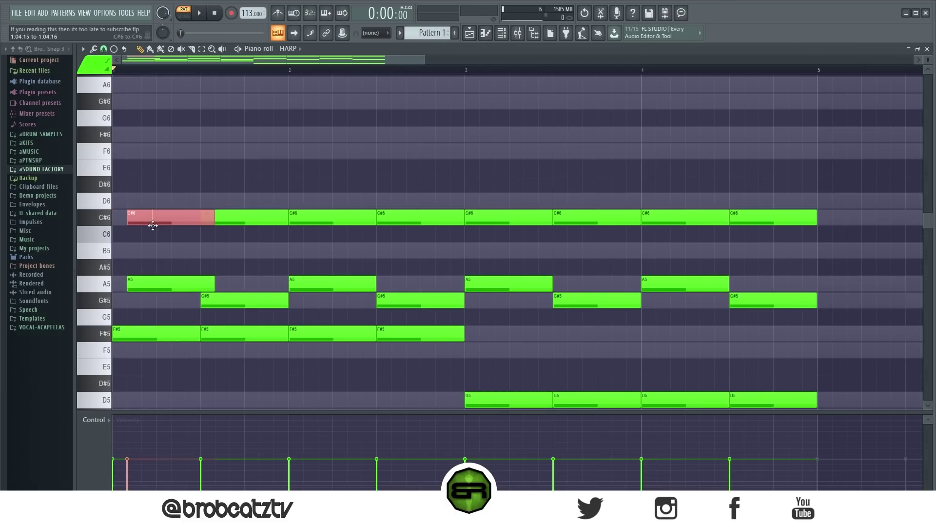
left_click_drag(148, 220, 157, 220)
left_click(176, 267)
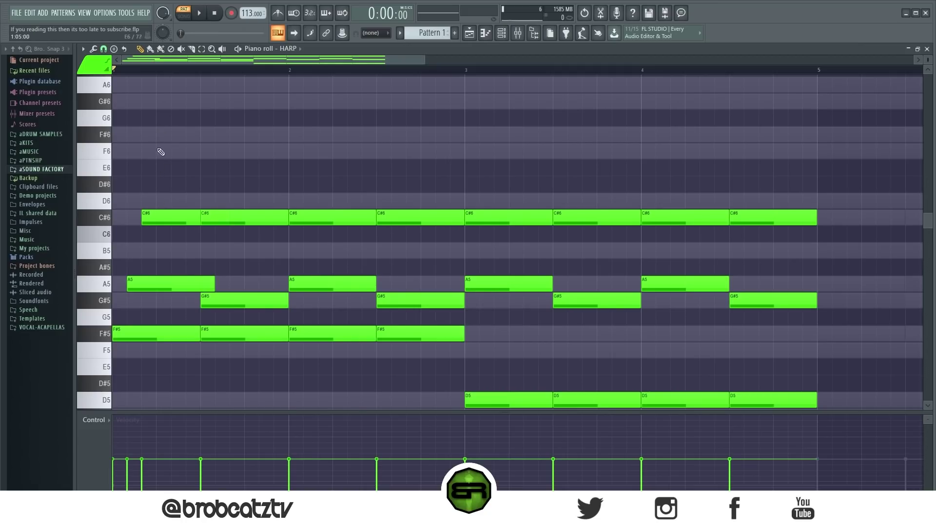
Audition D6, F6 and F#6 on beat 2 of bar 1 and place a half-bar F6 note there
left_click(158, 200)
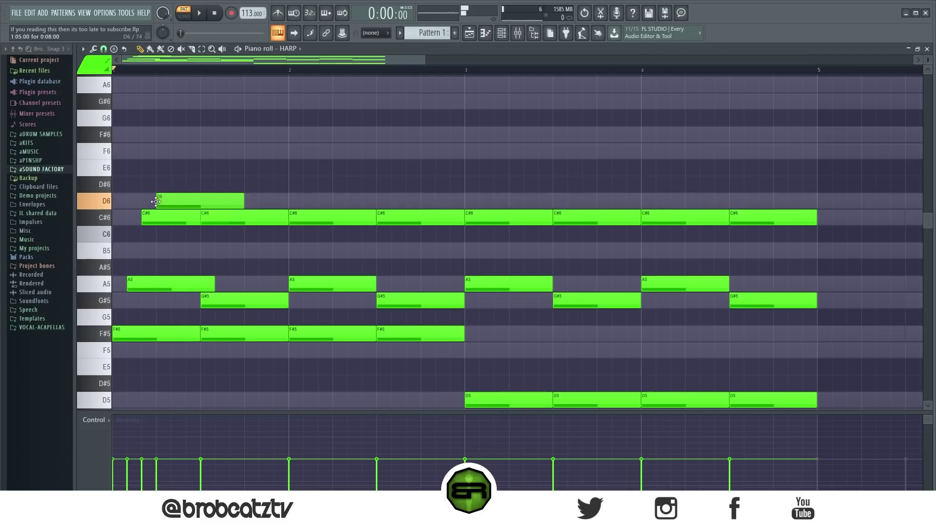
left_click(157, 151)
left_click(158, 134)
right_click(182, 203)
right_click(176, 150)
right_click(173, 134)
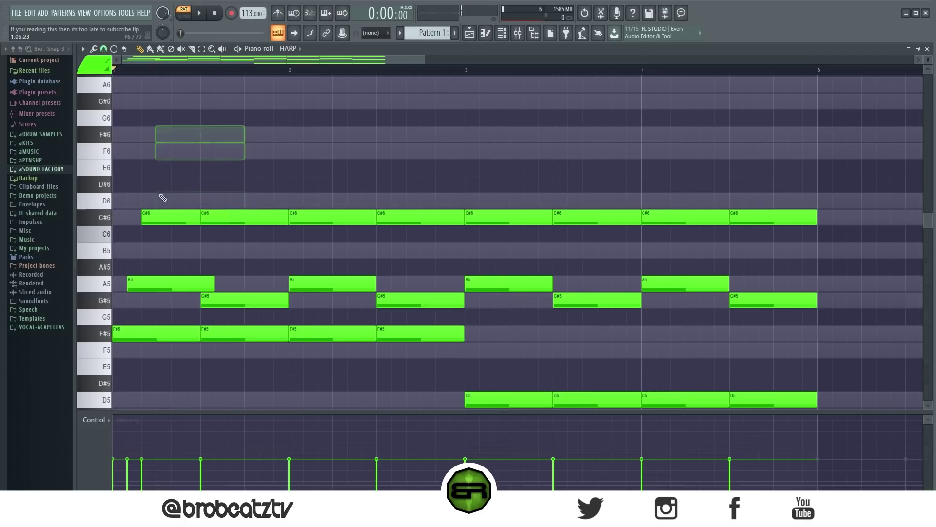
left_click_drag(161, 332, 180, 147)
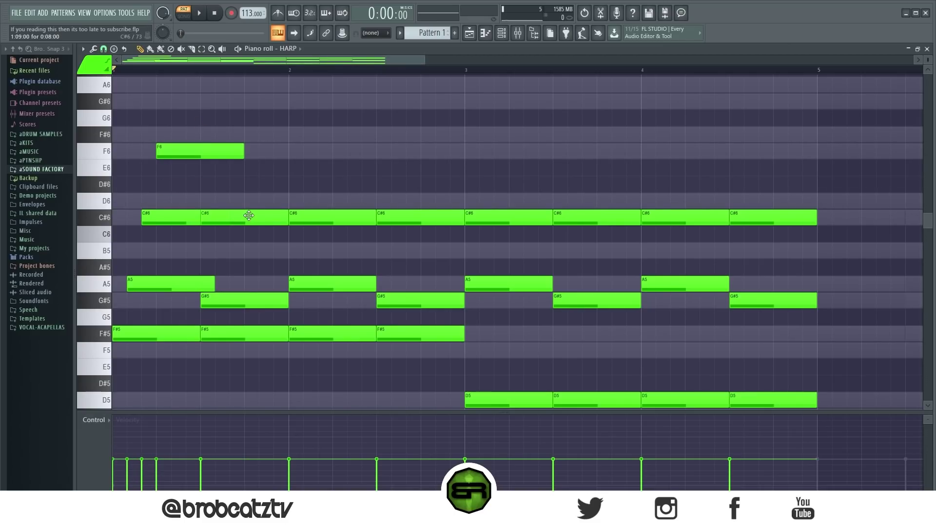
left_click_drag(265, 193, 254, 302, "ctrl")
left_click(253, 282)
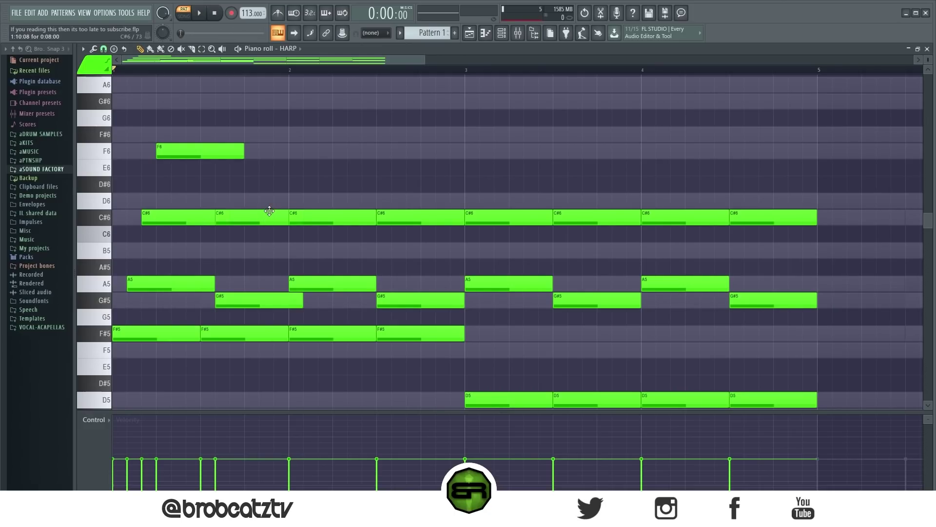
left_click_drag(254, 216, 271, 218)
left_click(250, 249)
left_click(335, 240)
right_click(361, 240)
right_click(296, 255)
Delete the harp chords in the second half of bar 1 and the first half of bar 2
right_click(261, 217)
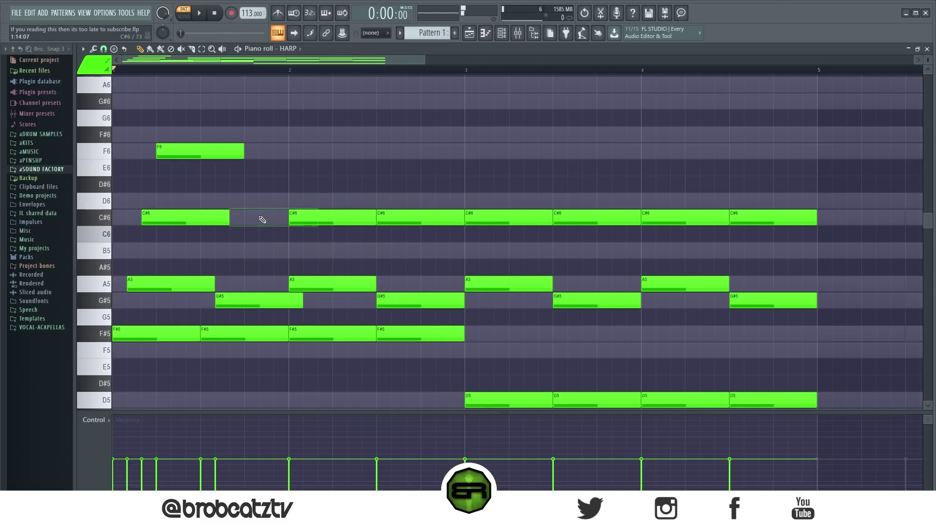
right_click(241, 293)
right_click(236, 328)
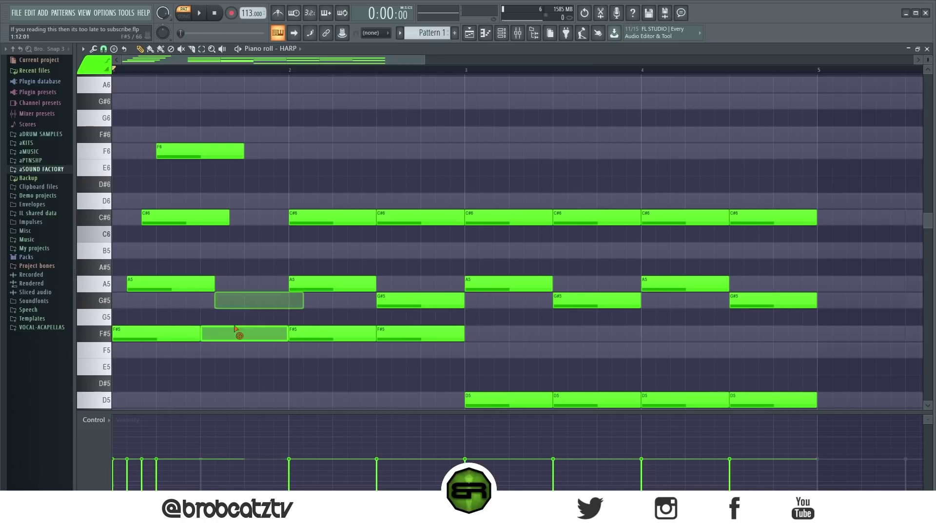
right_click(331, 217)
right_click(328, 284)
right_click(323, 333)
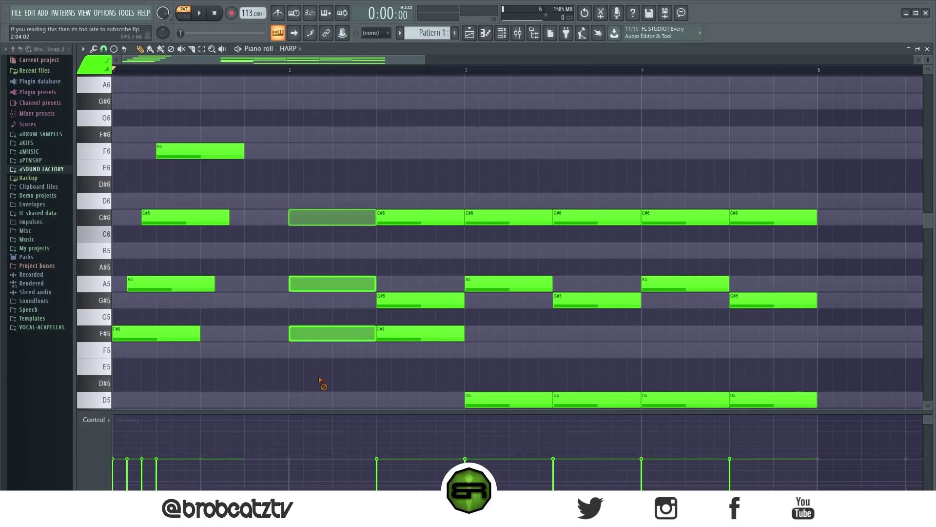
Stagger the chord in the second half of bar 2, moving G#5 1/3 beat and C#6 2/3 beat later
left_click_drag(414, 195, 419, 300)
left_click(410, 265, "ctrl")
left_click_drag(406, 217, 421, 218)
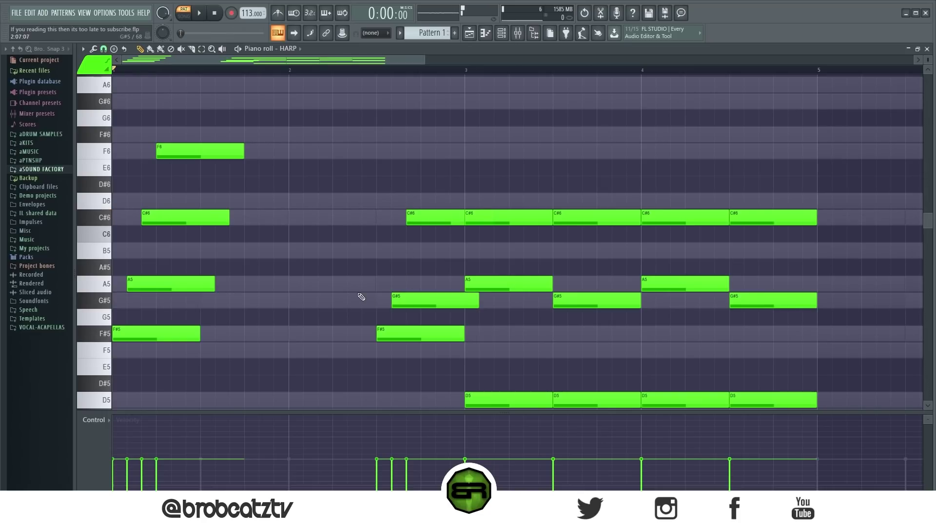
Add a half-bar F#6 note above the staggered chord in bar 2 and raise bar 1's F6 to F#6
left_click(384, 337)
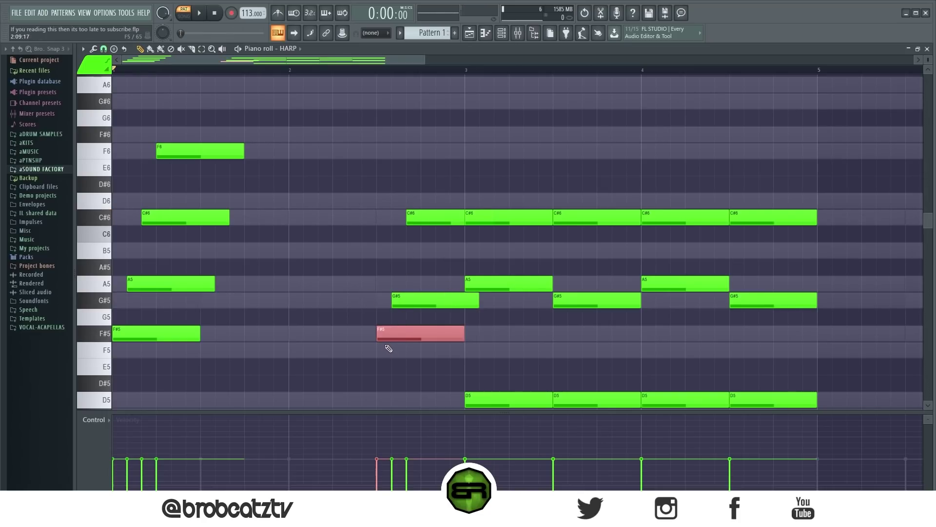
left_click_drag(385, 315, 417, 132)
left_click_drag(190, 152, 193, 133)
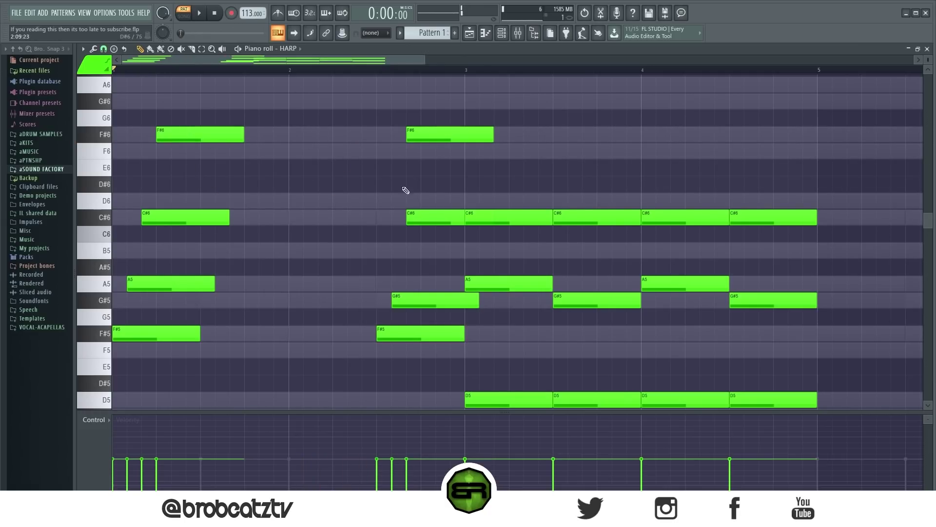
Try the top note of the bar 2 chord at C#7 and delete it
left_click_drag(451, 136, 436, 85)
scroll(429, 126, "up", 1)
right_click(449, 137)
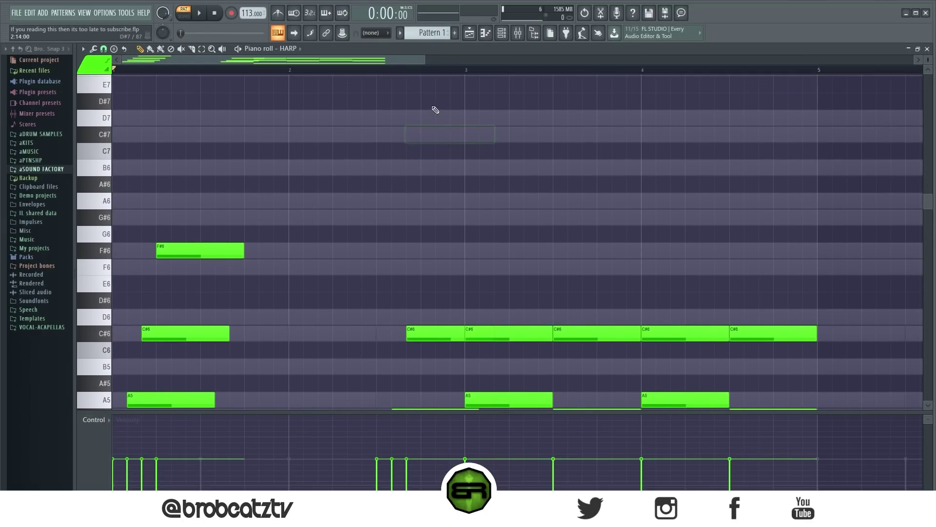
Add a half-bar G#6 note starting on beat 4 of bar 2 and play back the harp part
scroll(424, 161, "down", 4)
left_click(394, 218)
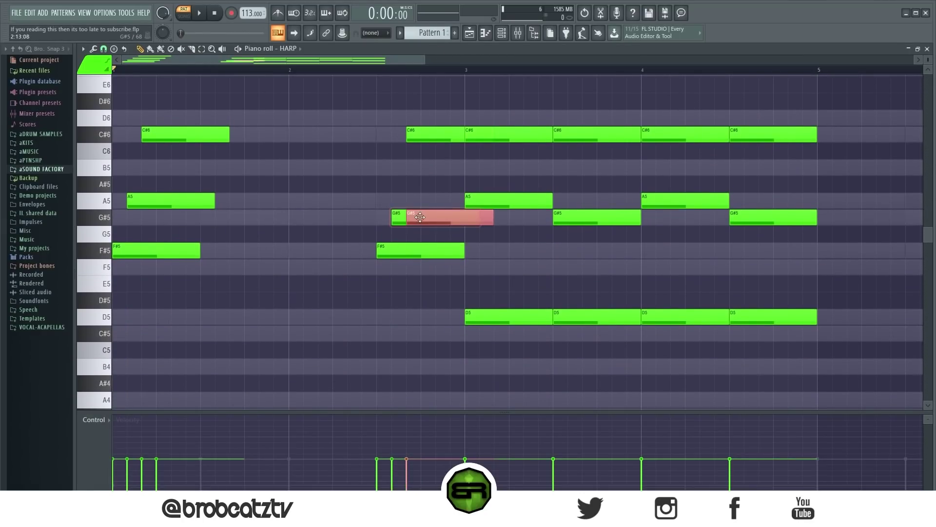
left_click(409, 216)
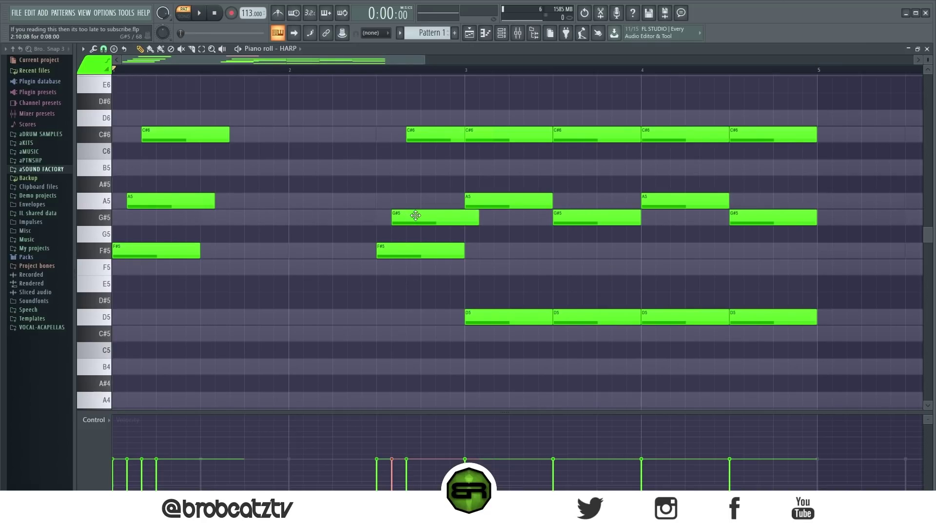
scroll(415, 215, "up", 5)
scroll(395, 256, "down", 2)
left_click_drag(406, 172, 447, 169)
scroll(488, 188, "down", 3)
scroll(434, 188, "up", 2)
key("space")
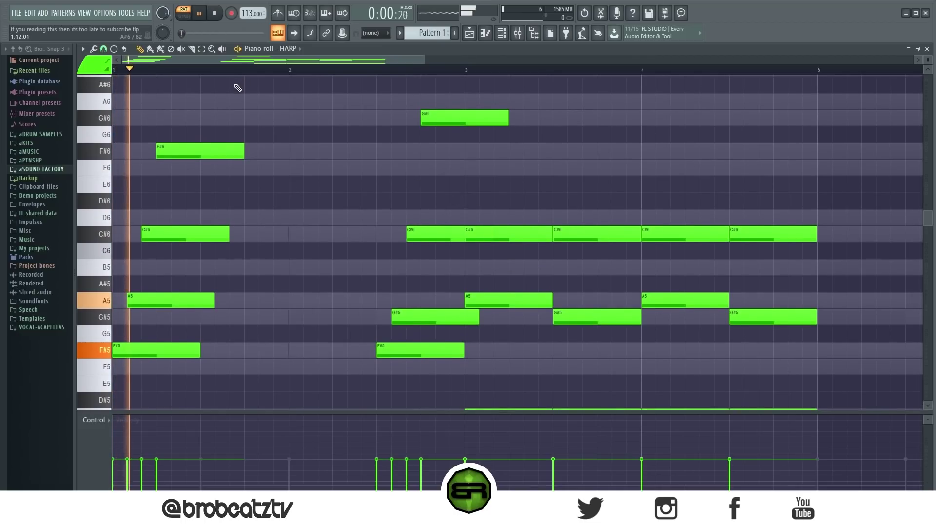
key("space")
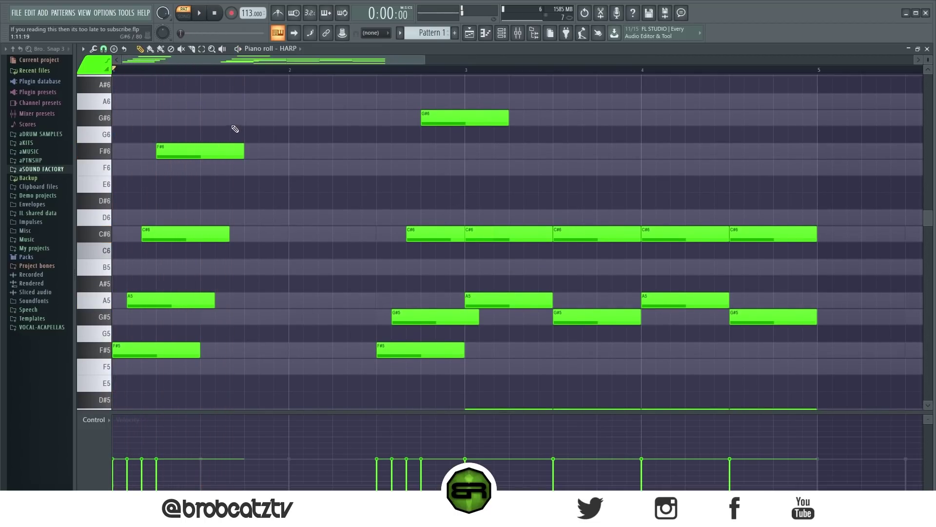
Draw rising velocities across the four staggered notes in bar 1 and the four in bar 2
scroll(234, 129, "down", 3)
left_click_drag(221, 109, 131, 320)
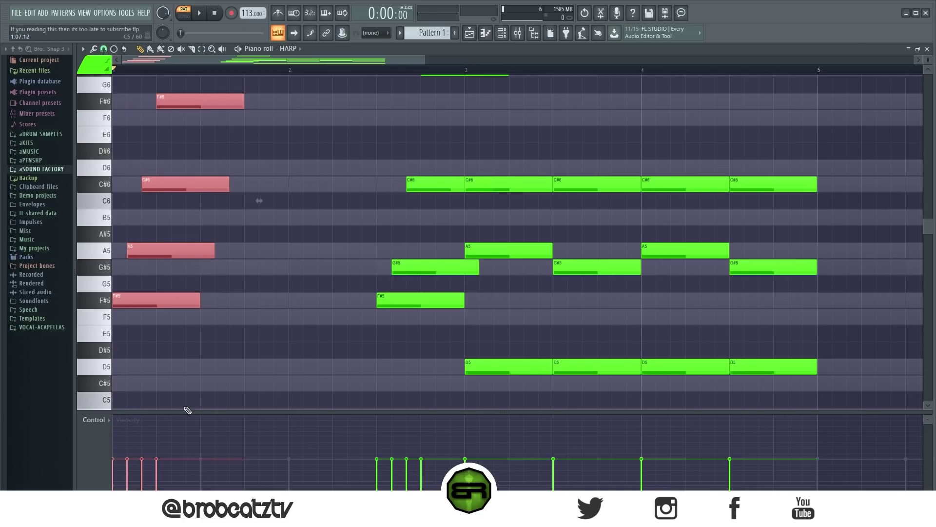
left_click_drag(115, 453, 156, 441)
left_click(288, 305, "ctrl")
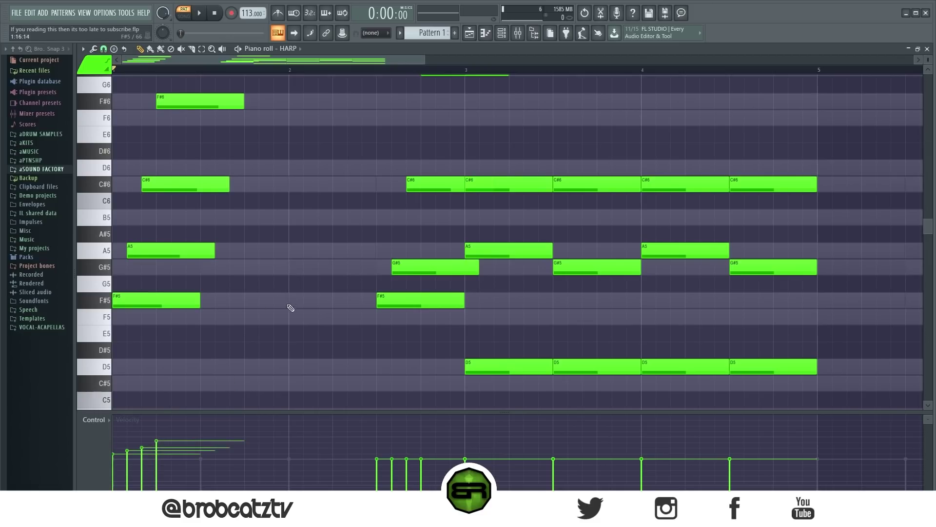
mouse_move(378, 463)
left_mouse_down()
mouse_move(416, 449)
mouse_move(421, 457)
left_mouse_up()
Play back the harp part and lengthen bar 1's F#6 note to about two and a half beats
scroll(419, 210, "up", 3)
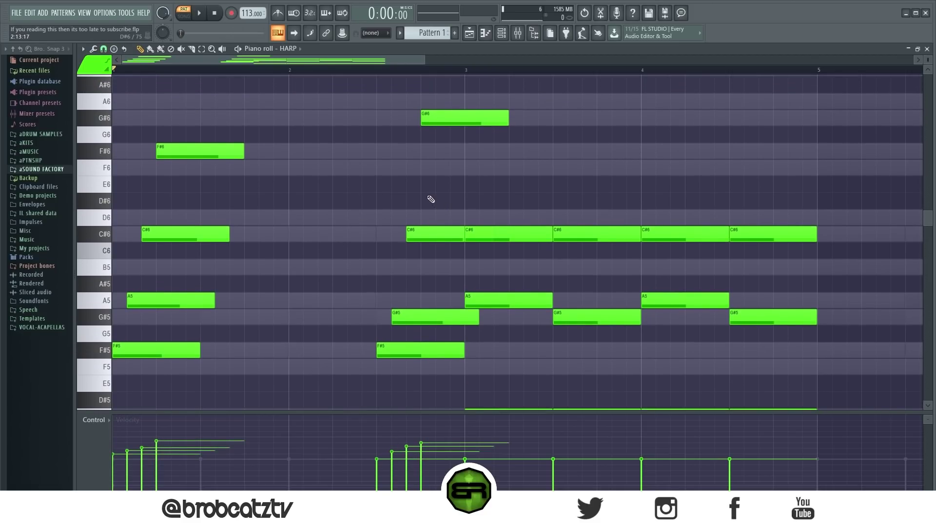
key("space")
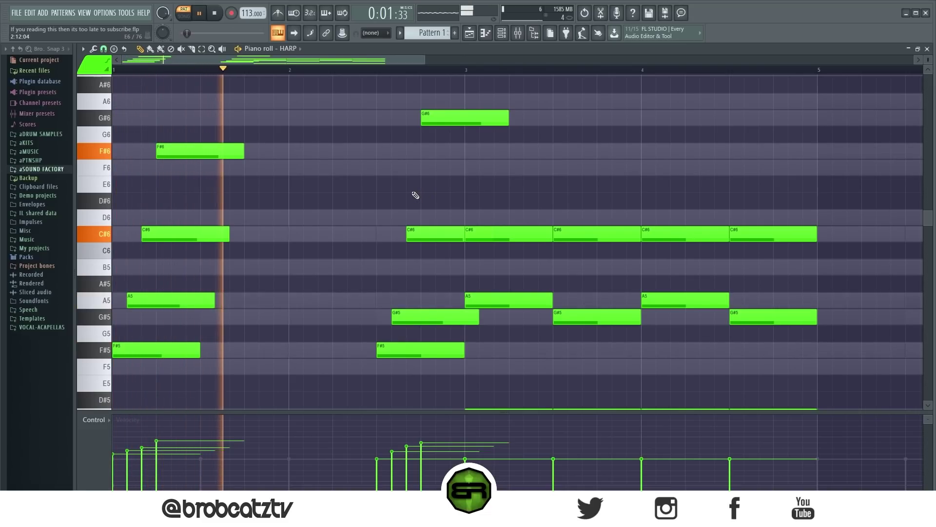
left_click_drag(243, 151, 264, 151)
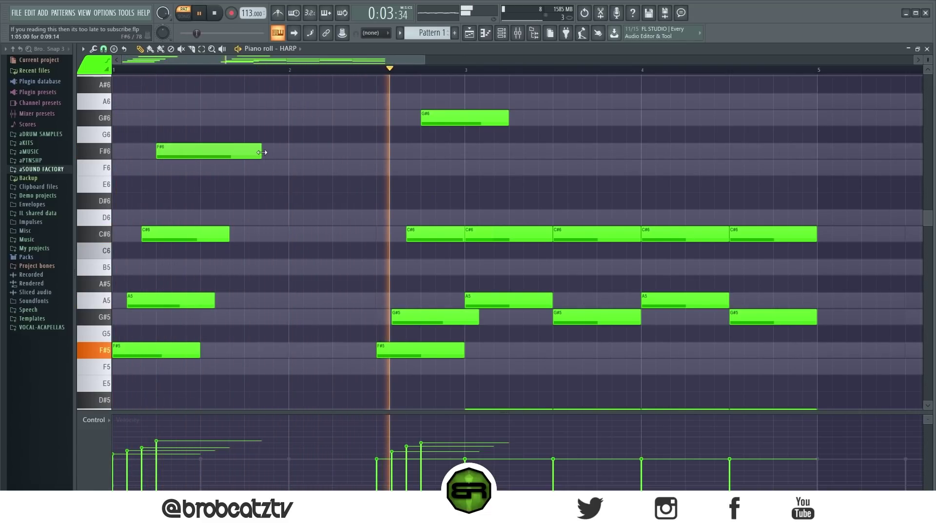
key("space")
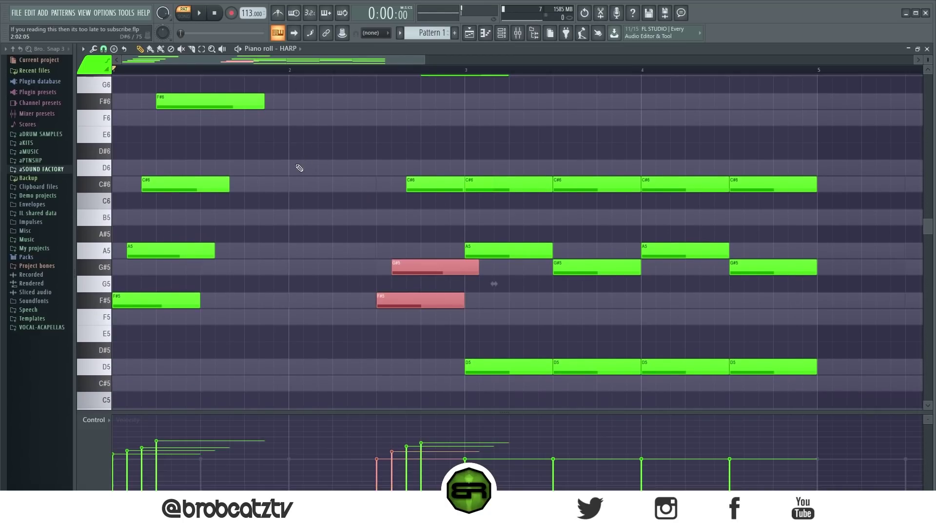
Stagger bar 3's first chord so A5 starts a third of a beat and C#6 one beat after the D5
scroll(494, 283, "down", 1)
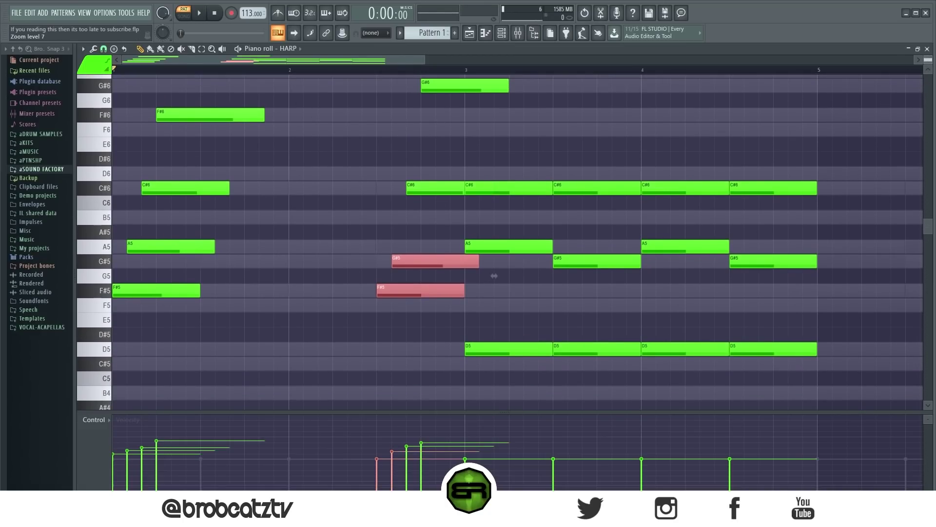
key("ctrl+d")
left_click_drag(518, 168, 510, 250)
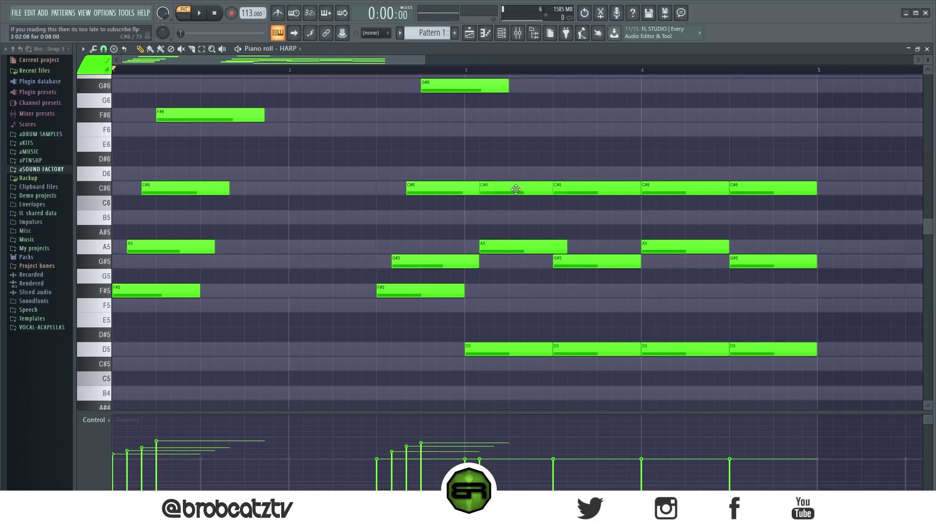
left_click_drag(510, 190, 517, 298)
left_click_drag(531, 188, 516, 188)
left_click(517, 131)
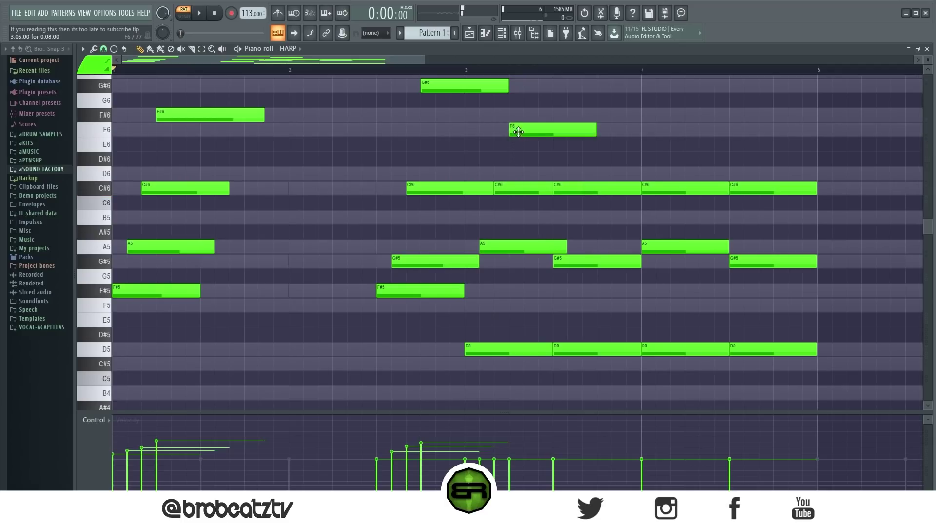
right_click(522, 130)
left_click_drag(501, 188, 516, 189)
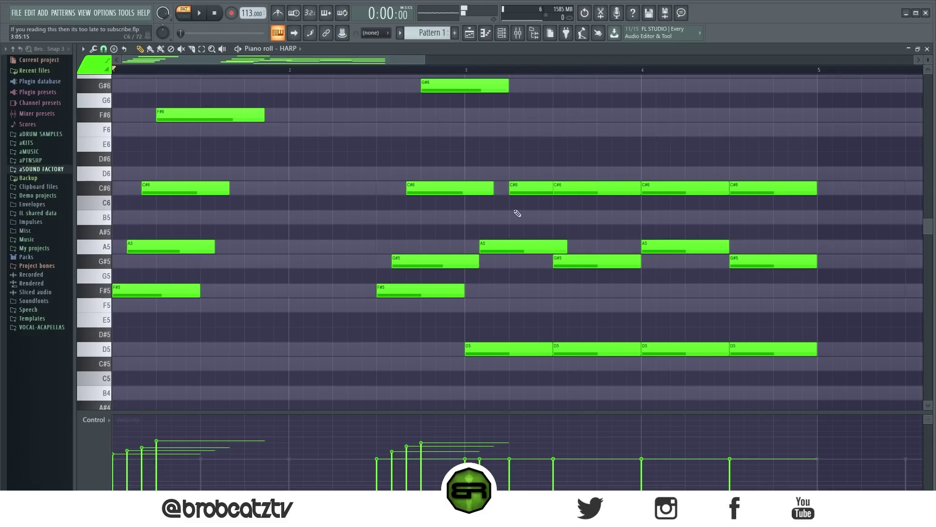
Delete the C#6 and D5 notes from the chord in the second half of bar 3, leaving its G#5
left_click(509, 245, "ctrl")
left_click(515, 348, "ctrl+shift")
left_click(520, 297, "ctrl")
right_click(609, 191)
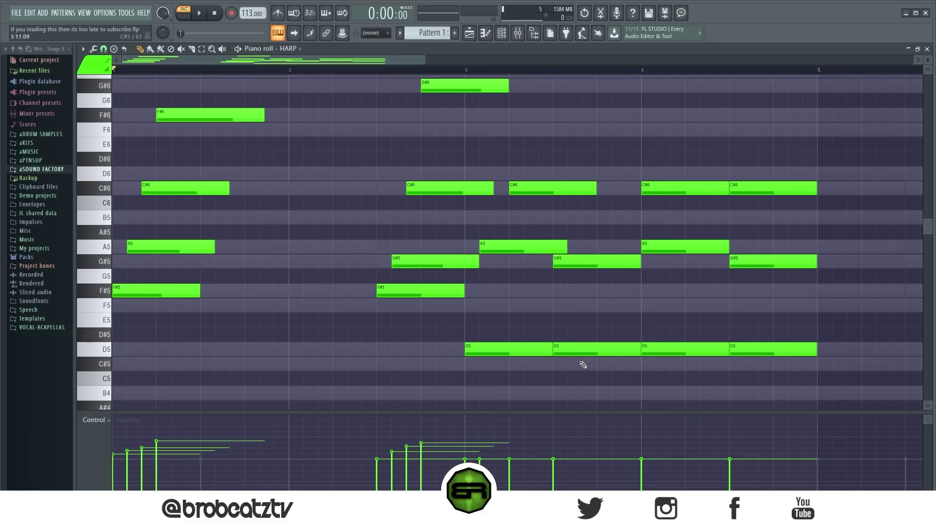
scroll(167, 259, "up", 3)
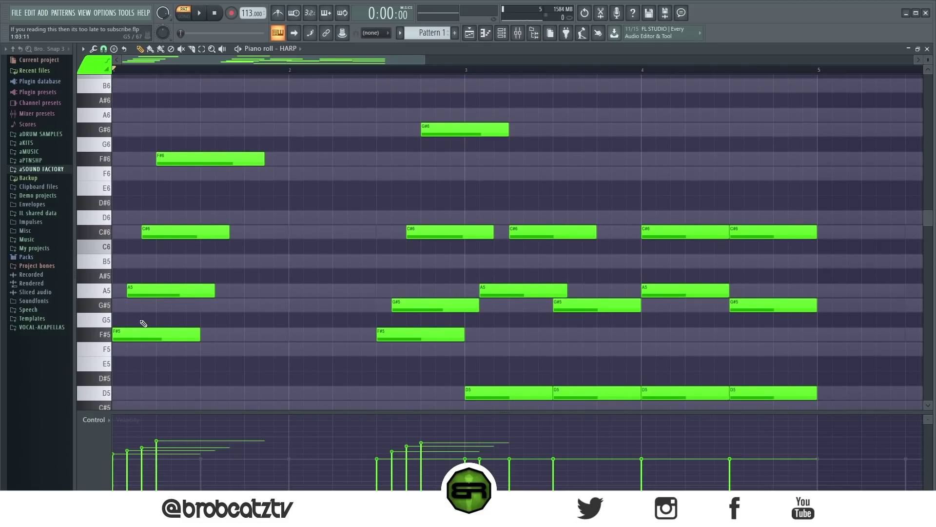
left_click_drag(248, 92, 178, 352, "ctrl")
left_click(242, 317, "ctrl")
scroll(530, 309, "down", 3)
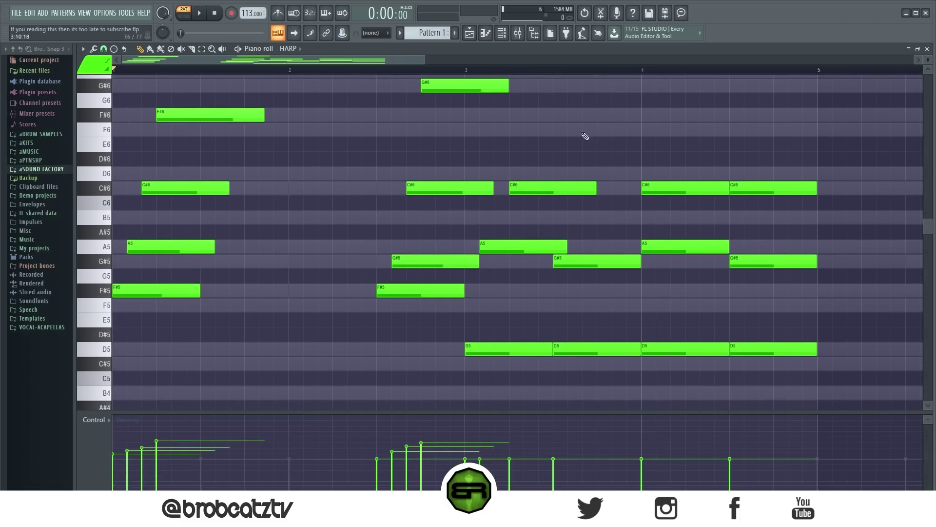
left_click_drag(500, 172, 585, 246, "ctrl")
left_click(533, 263)
left_click_drag(525, 240, 590, 273)
left_click(591, 272)
right_click(589, 349)
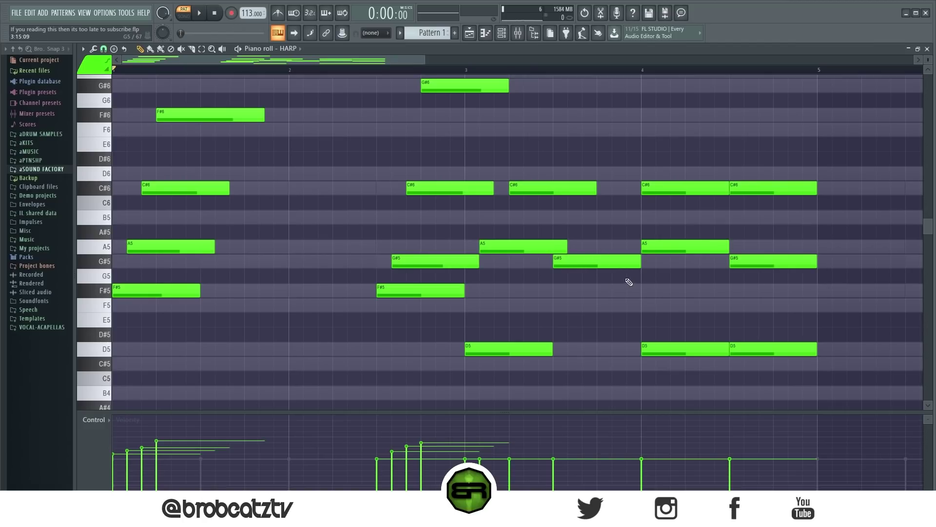
Delete the C#6, A5 and D5 chord at the start of bar 4
right_click(689, 187)
right_click(687, 246)
right_click(682, 348)
Stagger bar 4's remaining chord upwards in third-beat offsets and copy bar 1's F#6 note in as its fourth note
left_click_drag(756, 196, 760, 260)
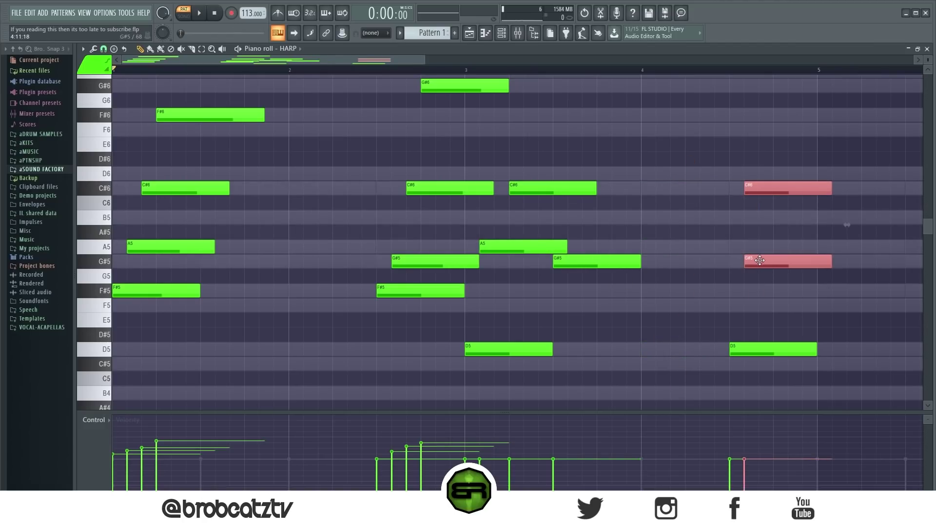
left_click(721, 297)
left_click_drag(764, 189, 778, 190)
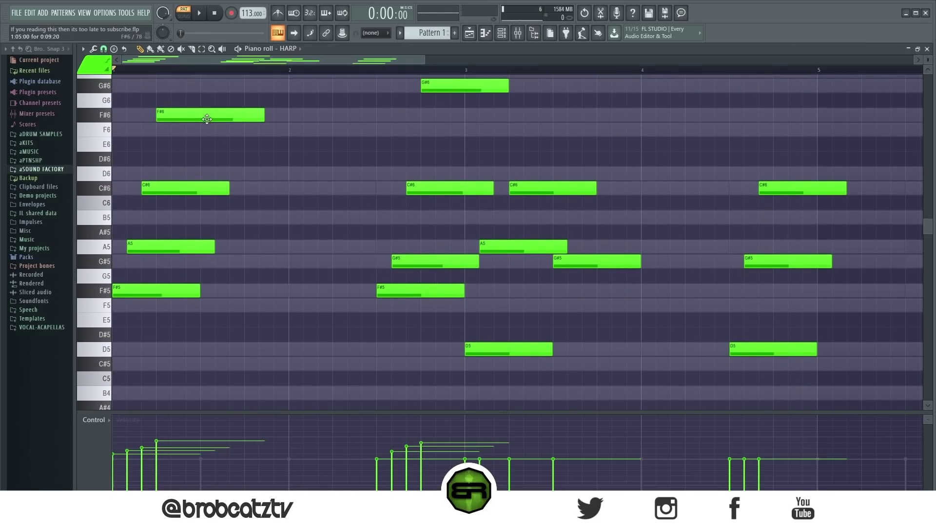
left_click_drag(207, 119, 815, 144)
Shorten the four staggered notes in bar 4, ending the F#6 at the start of bar 5 and the others slightly before it
left_click_drag(882, 94, 797, 366)
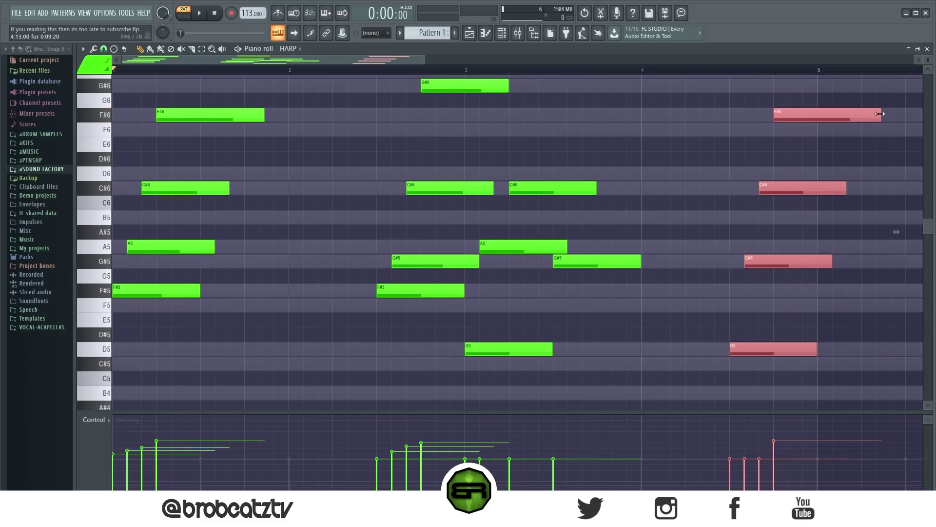
left_click_drag(880, 117, 817, 130)
left_click_drag(800, 166, 741, 384)
left_click_drag(751, 353, 790, 353)
left_click_drag(573, 209, 591, 295)
left_click_drag(719, 80, 878, 420)
scroll(764, 245, "up", 3)
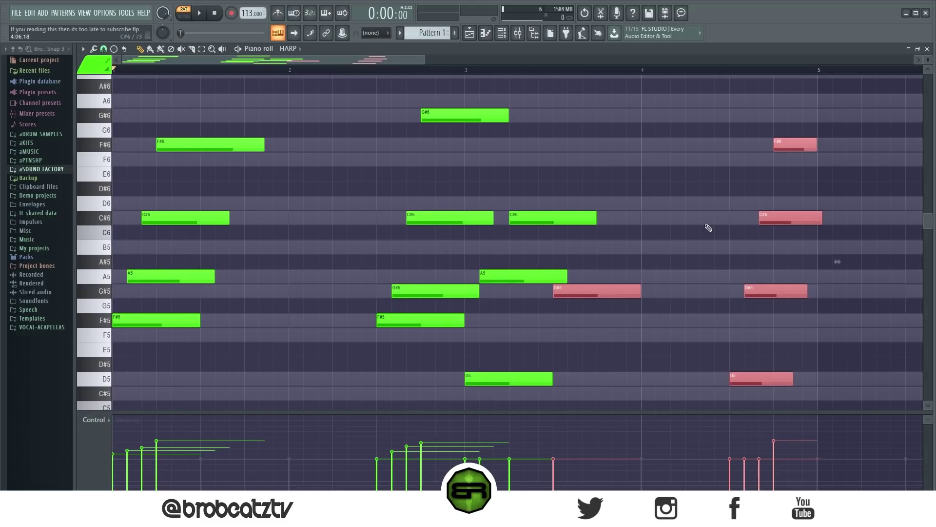
right_click(691, 230)
left_click_drag(825, 219, 805, 223)
Draw rising velocities across bar 4's staggered notes, raise the velocities of bar 3's notes and play back the harp part
left_click_drag(758, 455, 759, 447)
left_click(745, 454)
scroll(408, 75, "down", 1)
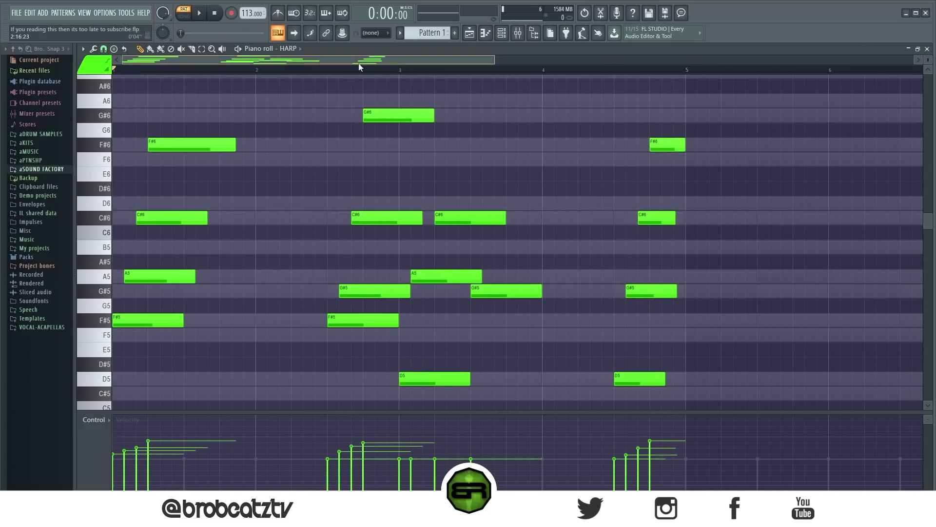
key("space")
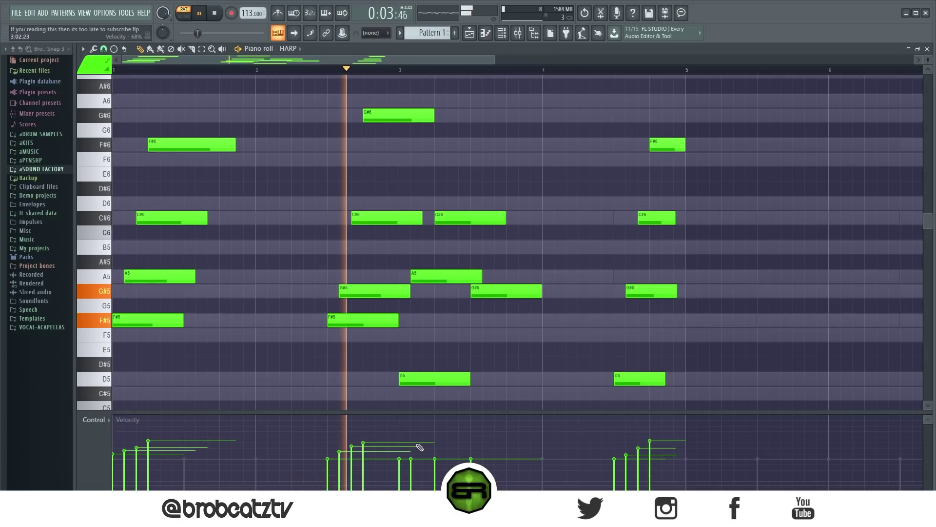
left_click_drag(398, 443, 473, 444)
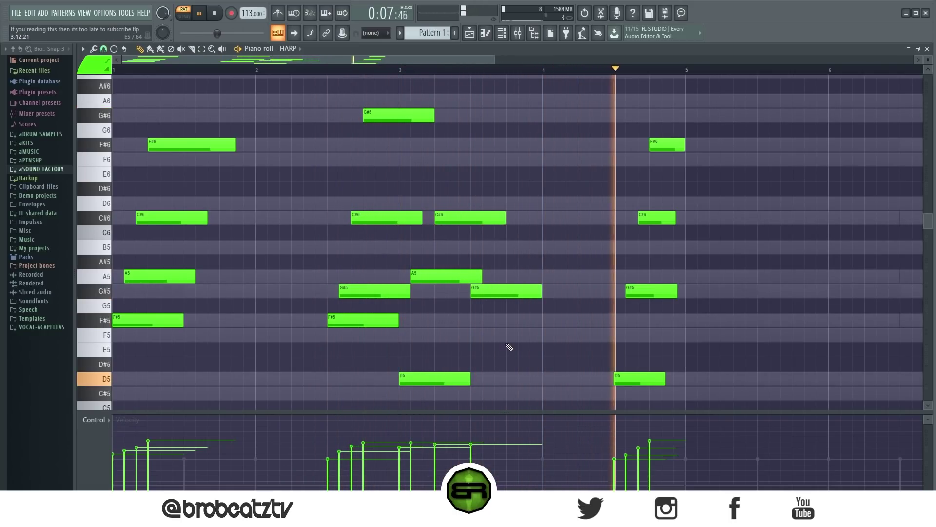
key("space")
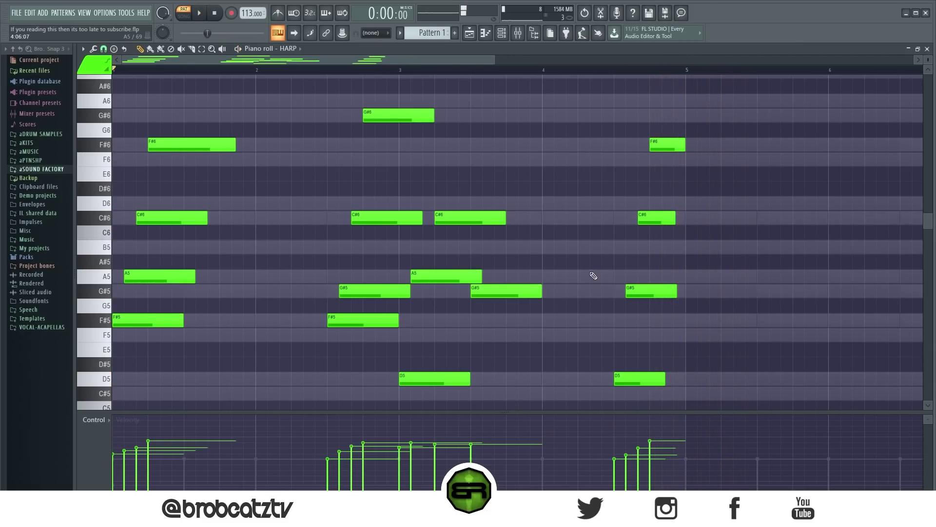
Duplicate the whole four-bar harp part into bars 5 to 8 and deselect the notes
key("ctrl+a")
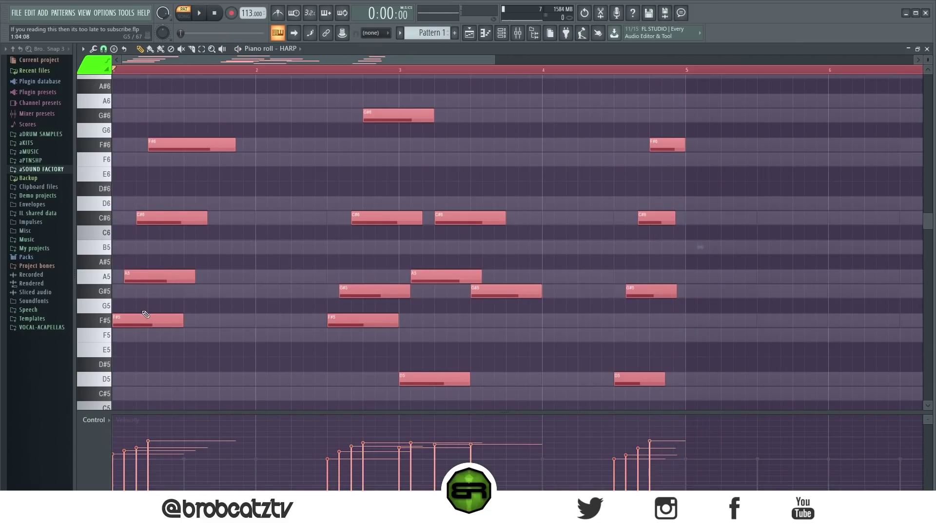
key("ctrl+b")
right_click(468, 105, "ctrl")
key("ctrl+d")
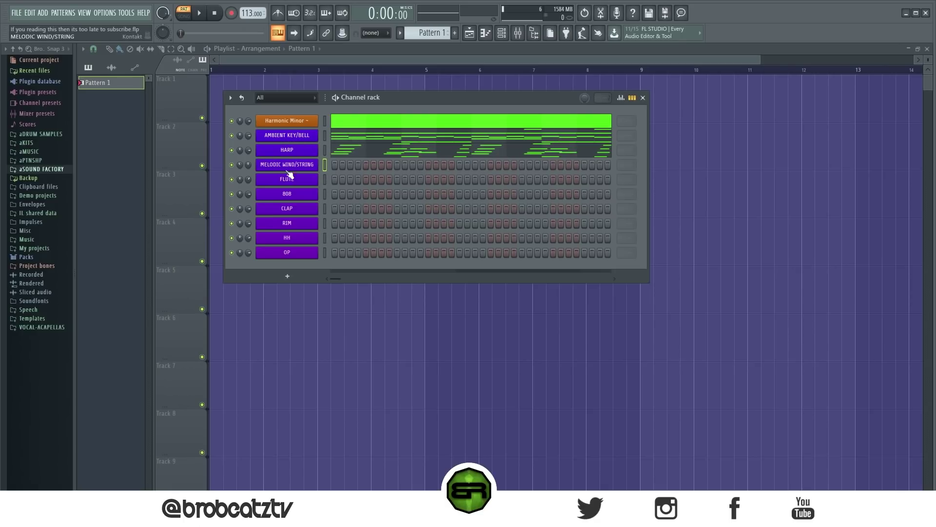
Examine the instruments loaded on the AMBIENT KEY/BELL and HARP channels and close their windows
left_click(308, 137)
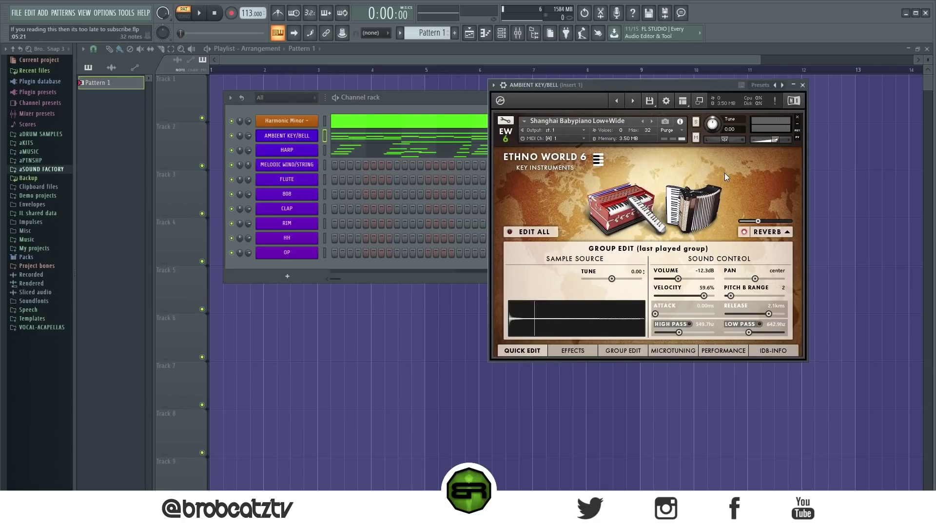
left_click(803, 85)
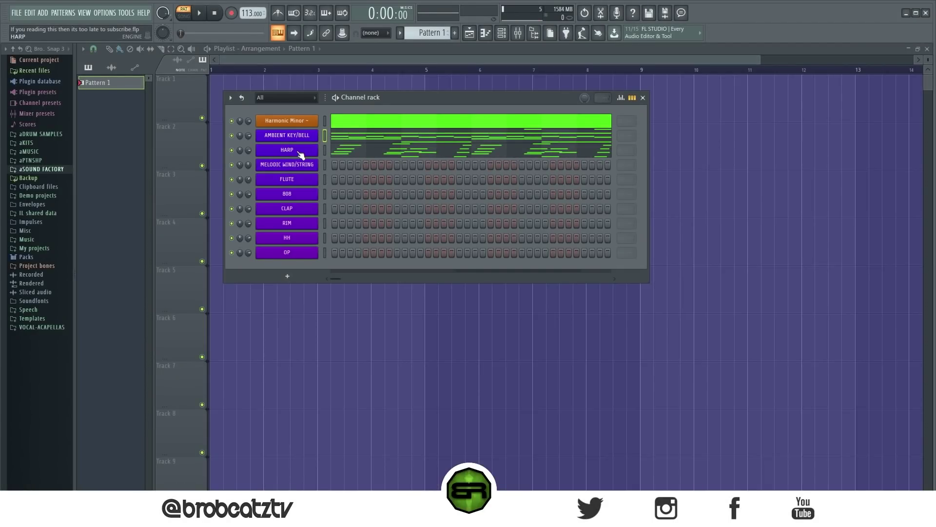
left_click(300, 152)
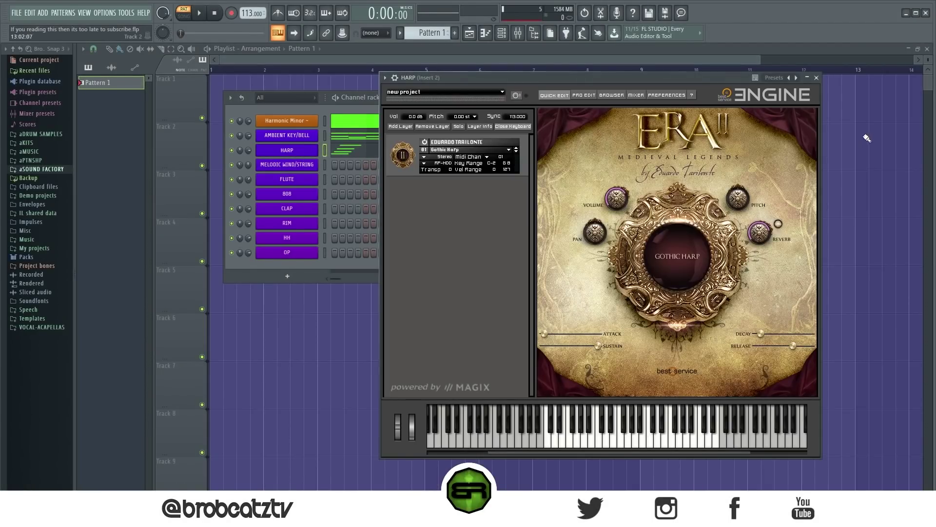
left_click(817, 78)
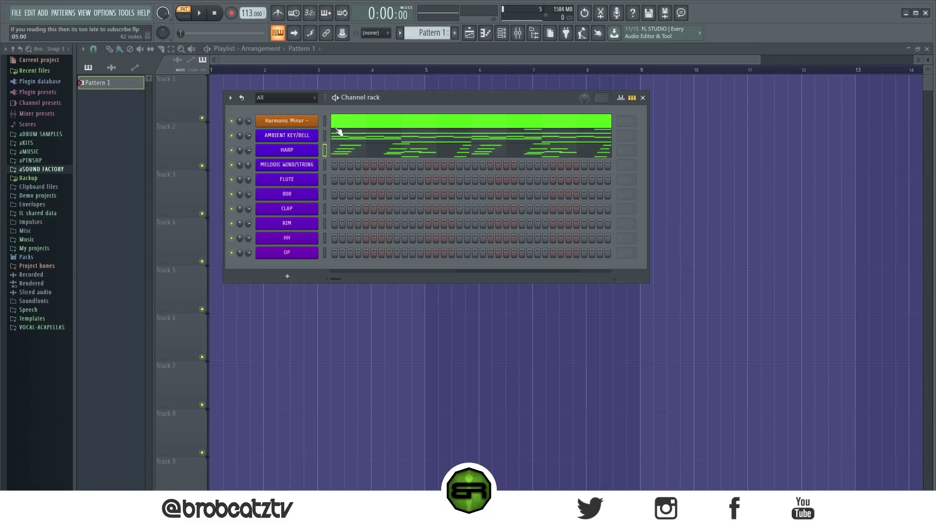
Look over the piano rolls of the HARP, MELODIC WIND/STRING and Harmonic Minor channels
right_click(314, 166)
left_click(282, 164)
right_click(315, 155)
left_click(333, 167)
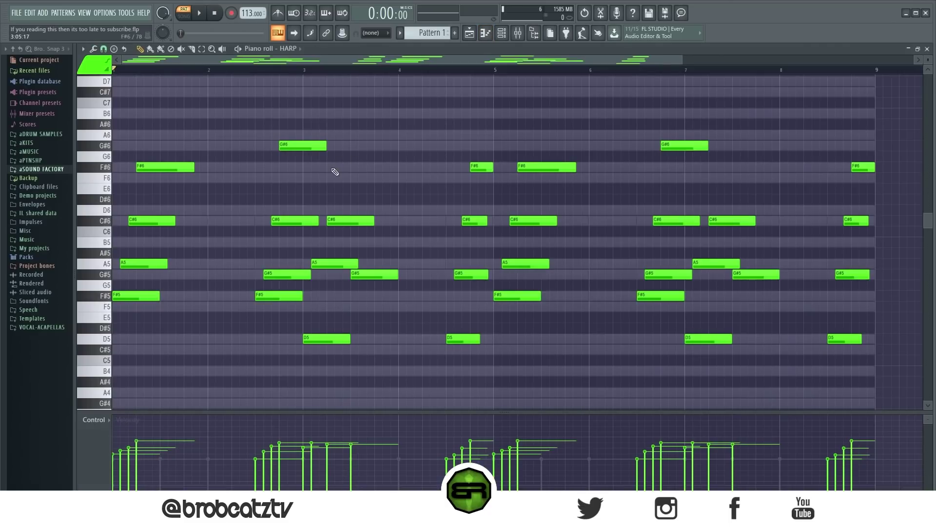
left_click(501, 33)
right_click(319, 162)
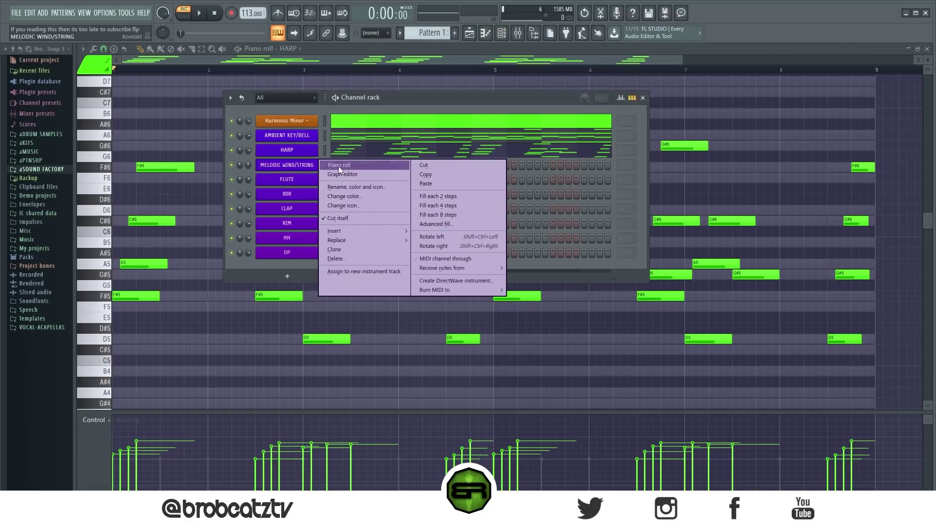
left_click(338, 166)
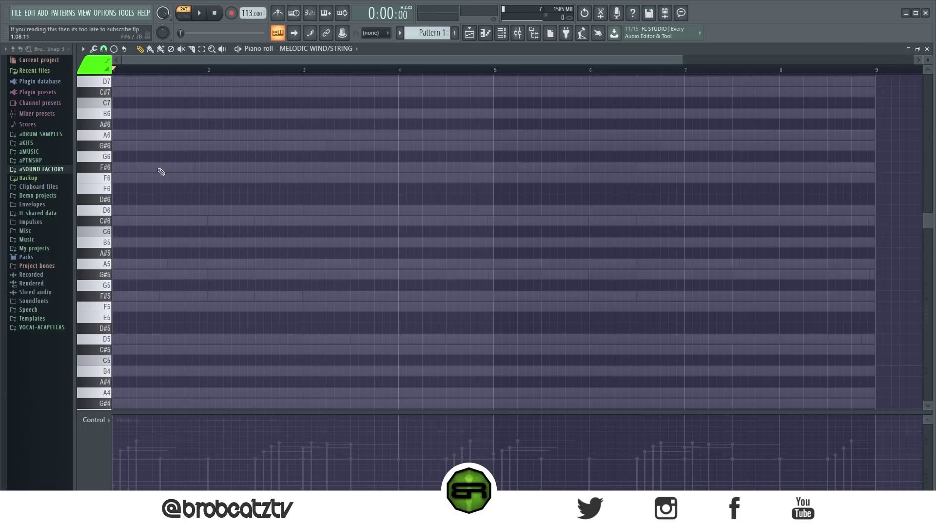
left_click(501, 35)
left_click(367, 124)
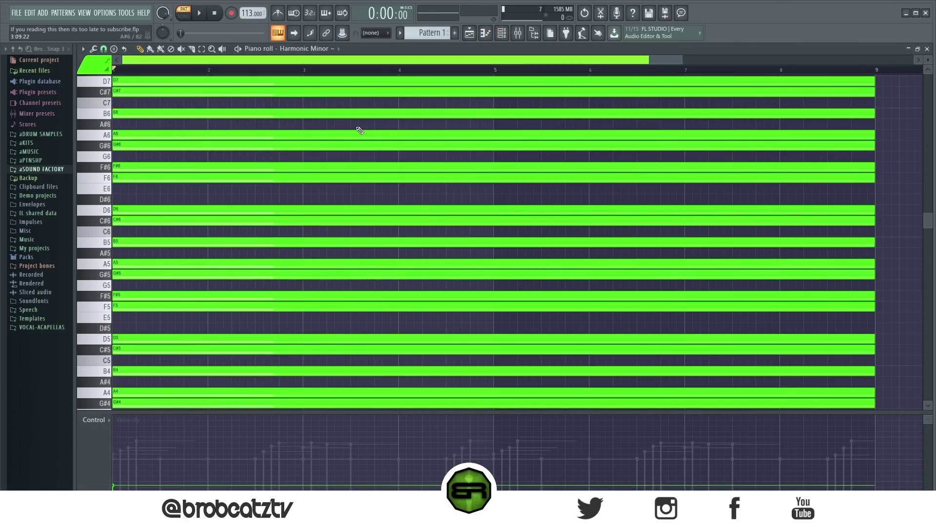
left_click(502, 37)
left_click(398, 128)
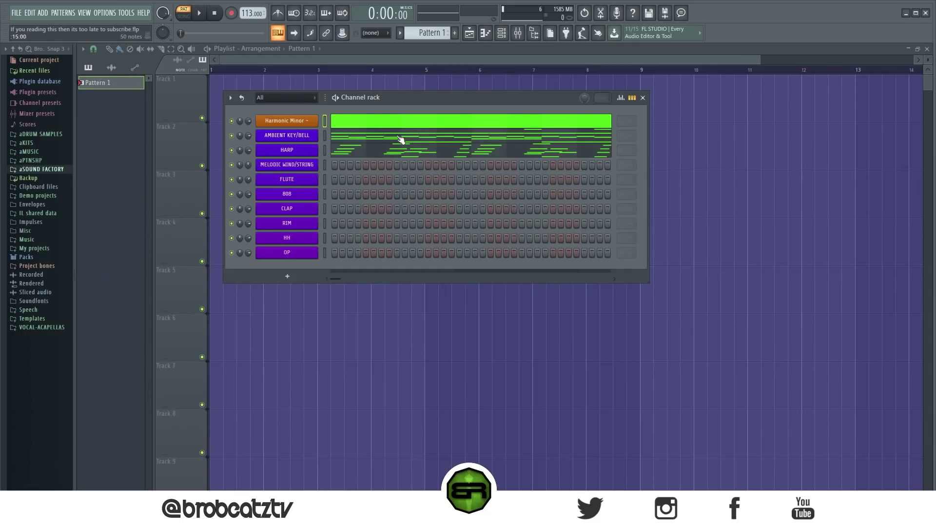
Copy bar 1's first A5 and G#5 notes from AMBIENT KEY/BELL into the MELODIC WIND/STRING piano roll
left_click(399, 140)
left_click_drag(115, 308, 181, 214)
left_click(178, 327, "ctrl")
left_click(131, 265, "ctrl+shift")
left_click(185, 276, "ctrl+shift")
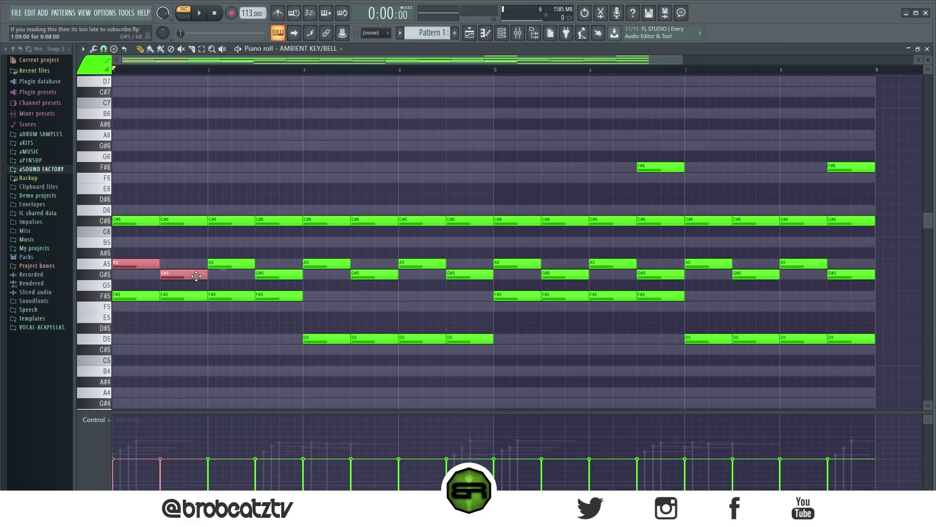
left_click(501, 33)
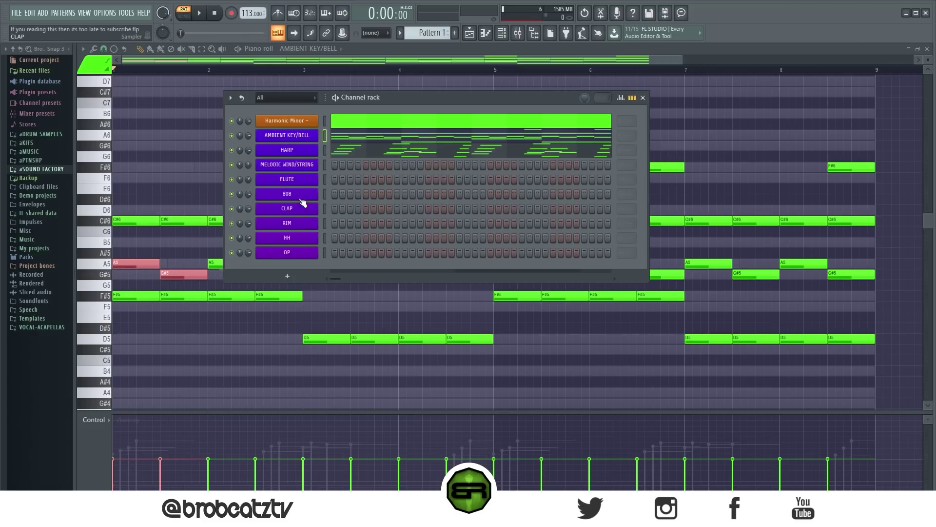
right_click(308, 165)
left_click(339, 166)
key("ctrl+v")
key("ctrl+d")
Shorten the A5 to about 0.6 beat, start the G#5 about a third of a beat in, lengthen it to about three beats and play back
left_click_drag(159, 264, 127, 264)
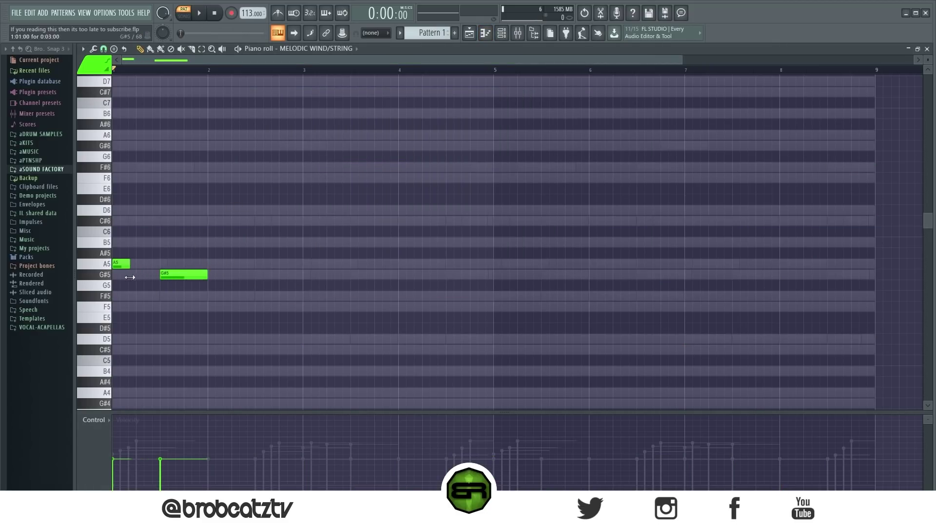
left_click(108, 51)
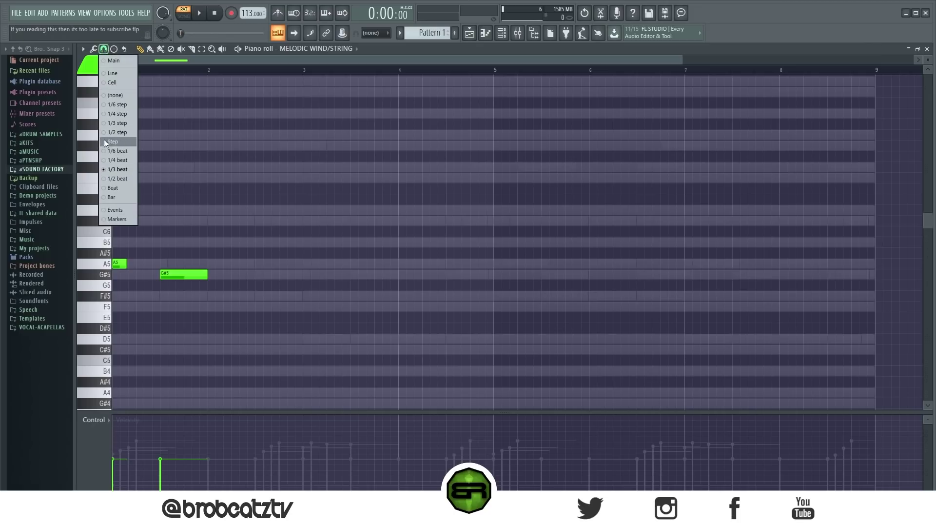
left_click(110, 171)
mouse_move(187, 279)
left_mouse_down()
mouse_move(148, 279)
mouse_move(197, 269)
left_mouse_up()
key("space")
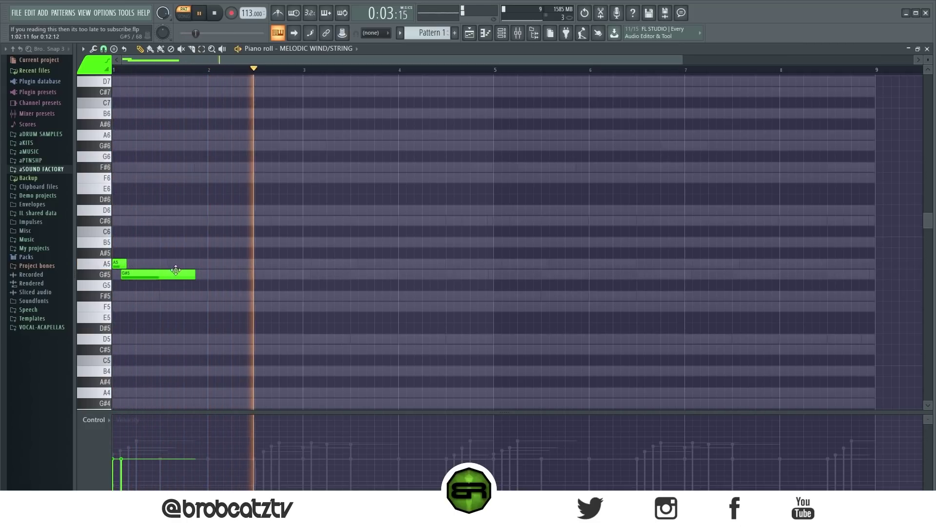
key("space")
Add a short D6 on beat 3 of bar 2 with an overlapping C#6 about 1.7 beats long, and play back the melody
left_click_drag(213, 237, 296, 226)
left_click(281, 277)
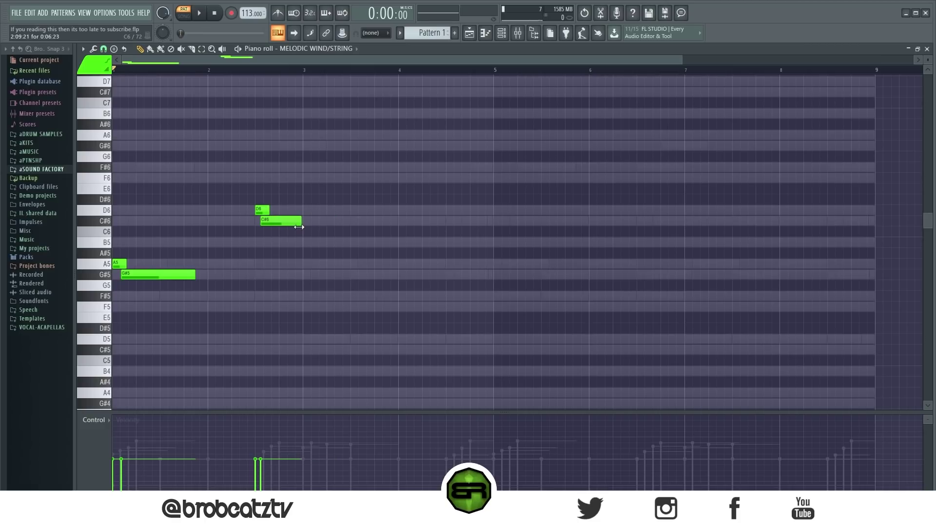
key("space")
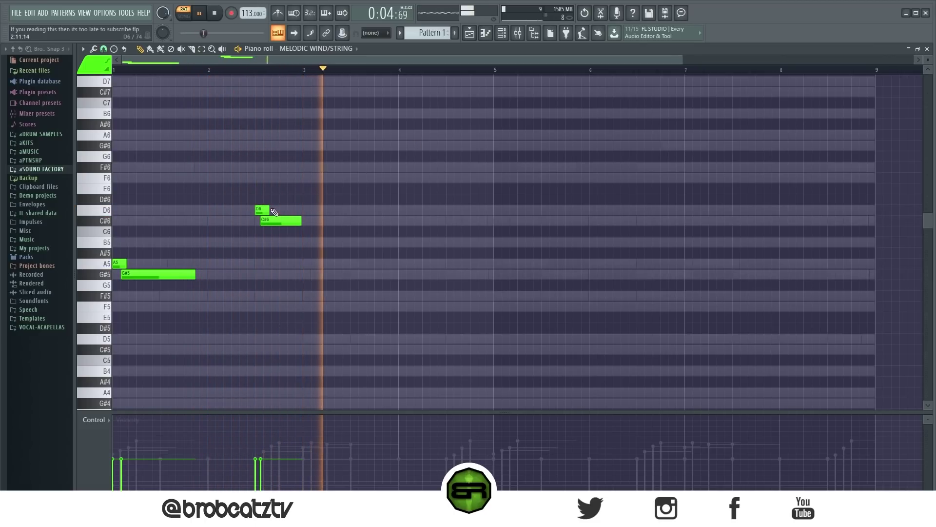
key("ctrl+a")
key("space")
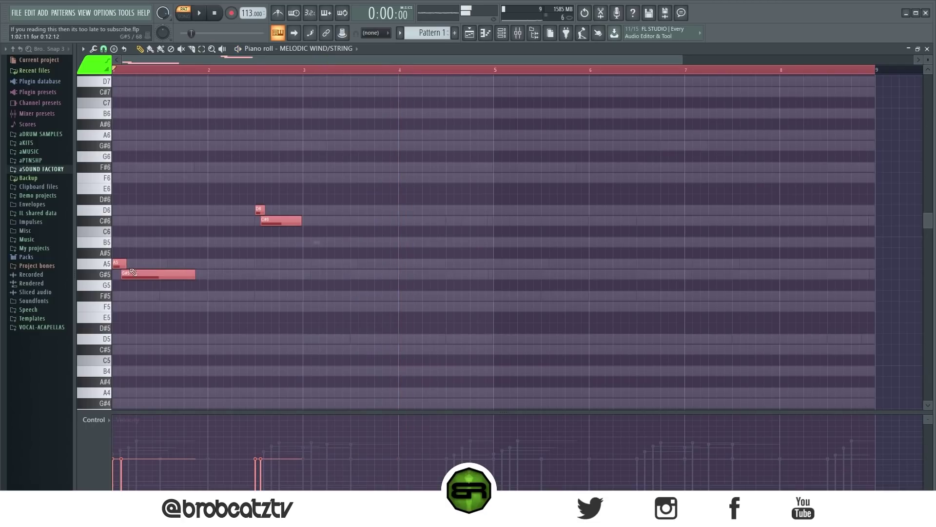
Copy the four-note phrase from bars 1 and 2 so that it repeats in bars 5 and 6
left_click_drag(119, 263, 500, 263, "shift")
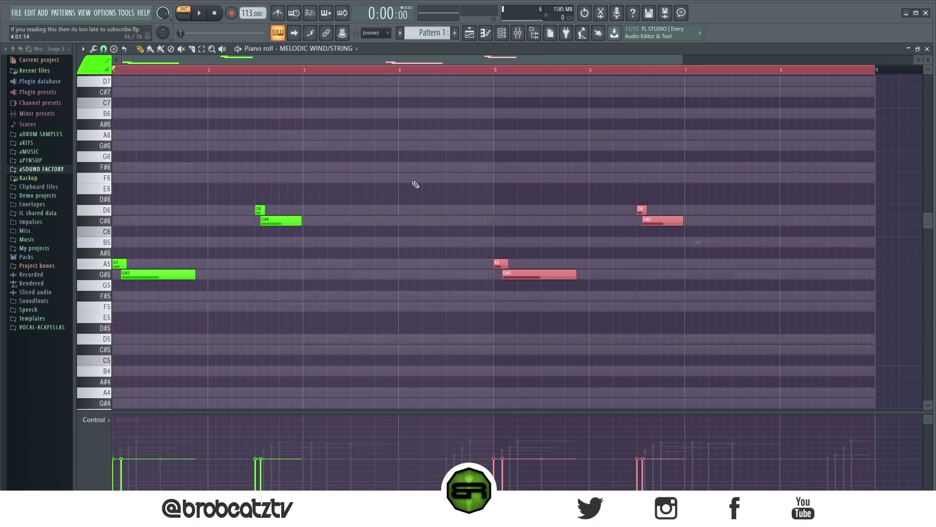
left_click_drag(467, 59, 615, 61)
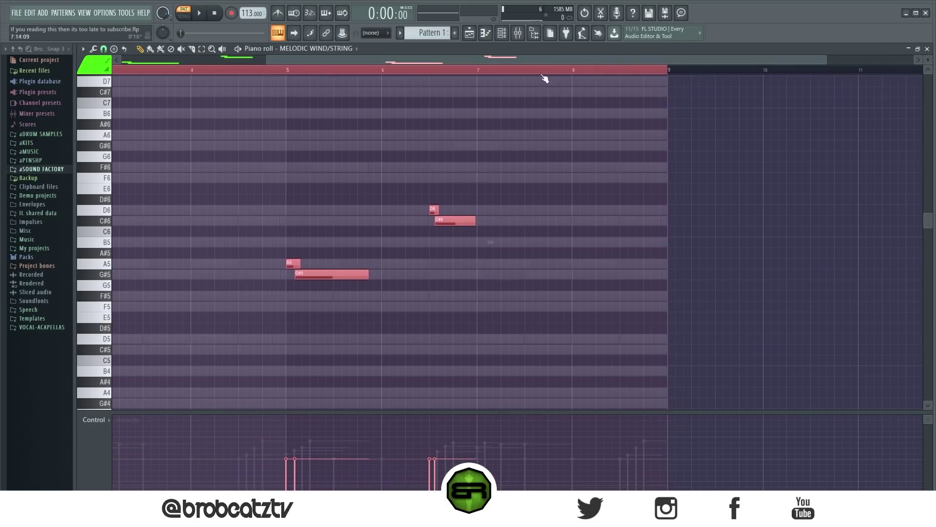
scroll(291, 74, "up", 2)
left_click_drag(348, 61, 422, 59)
key("ctrl+d")
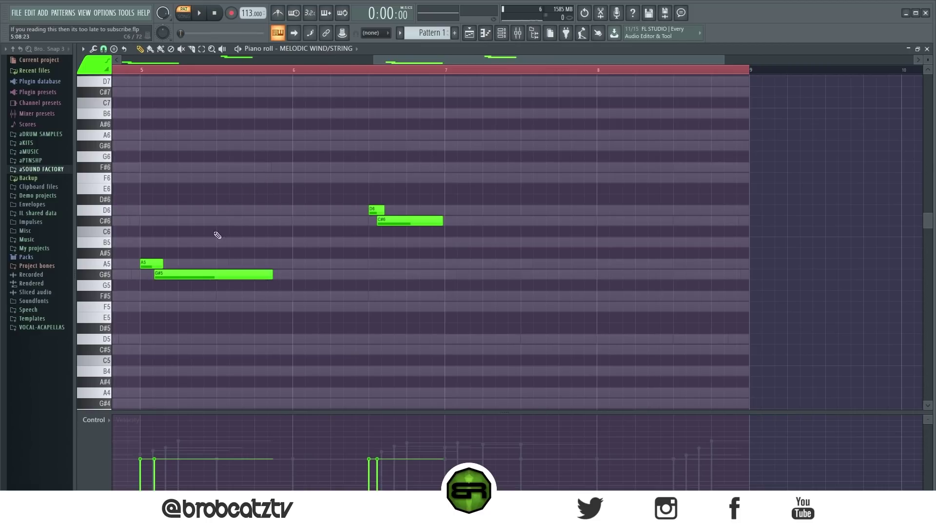
Add a short F#5 on beat 2 of bar 5 and a short B5 on beat 4 of bar 6, checking them during playback
left_click(180, 296)
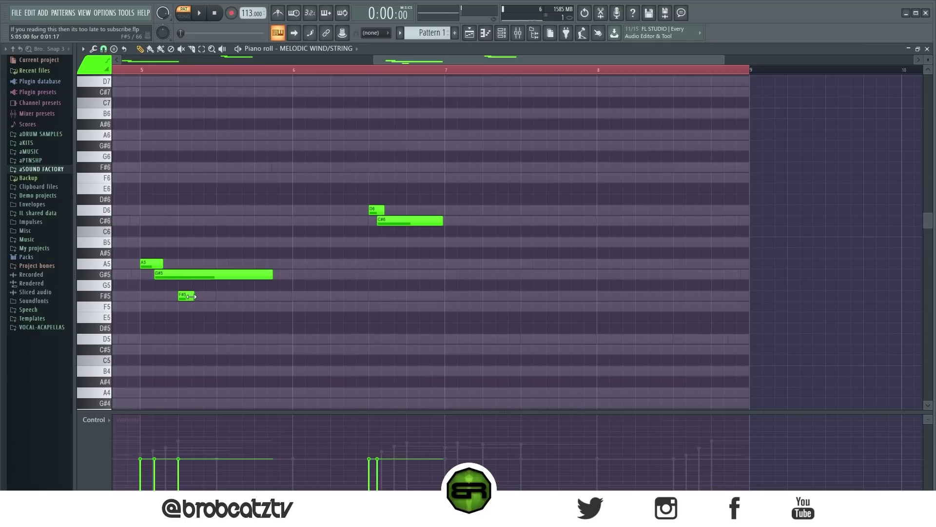
key("space")
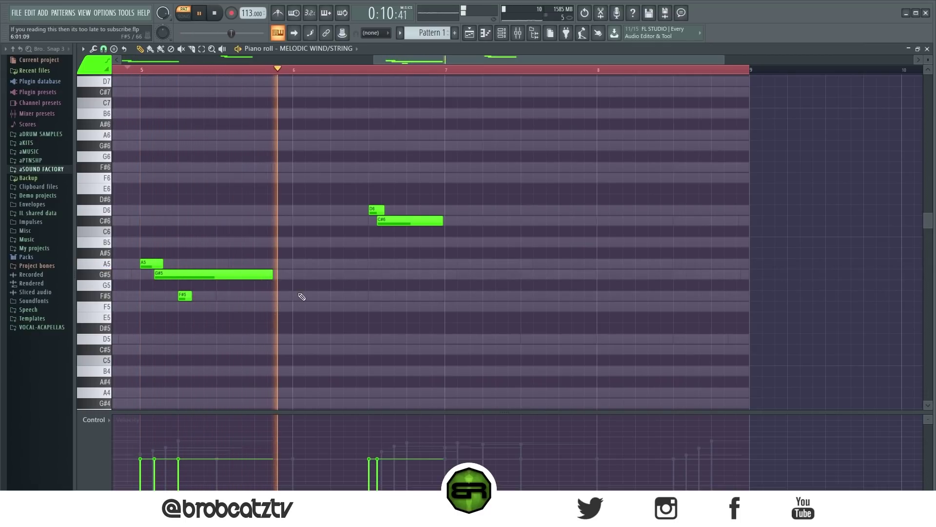
left_click(410, 242)
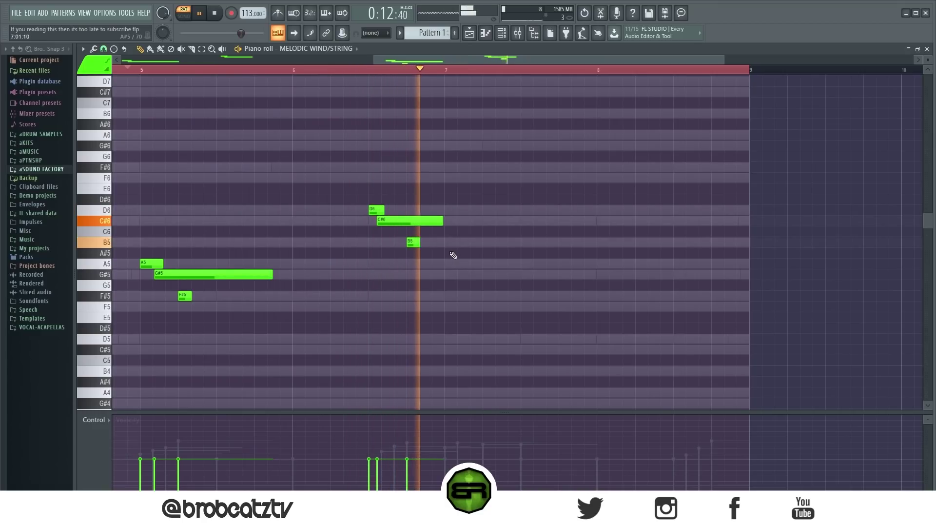
key("space")
Copy bar 5's A5, G#5 and F#5 to bar 7, and bar 6's D6 and C#6 to beat 3 of bar 8
left_click_drag(269, 257, 131, 313)
left_click_drag(187, 275, 492, 277)
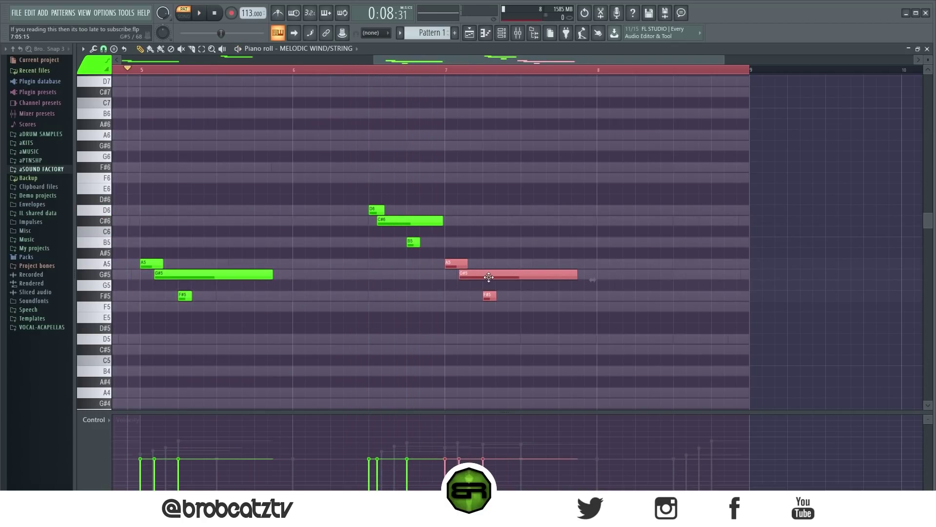
left_click(549, 316)
left_click_drag(422, 211, 710, 230)
left_click(707, 215, "ctrl")
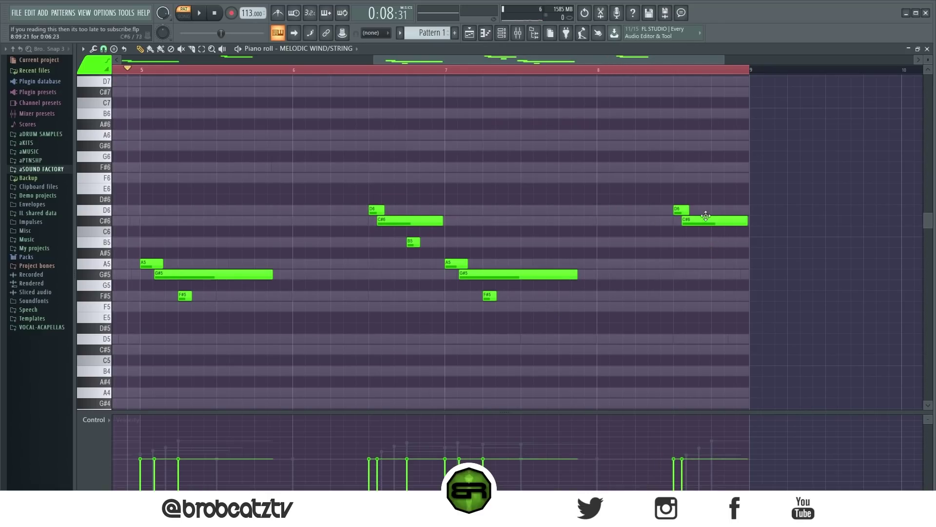
Examine the repeated A5–G#5 and D6–C#6 pairs and the short notes that vary the second half of the melody
left_click_drag(720, 199, 656, 233)
left_click_drag(420, 211, 372, 228)
left_click_drag(544, 264, 434, 284)
left_click_drag(244, 259, 132, 286)
left_click_drag(406, 60, 151, 60)
left_click_drag(429, 211, 371, 227)
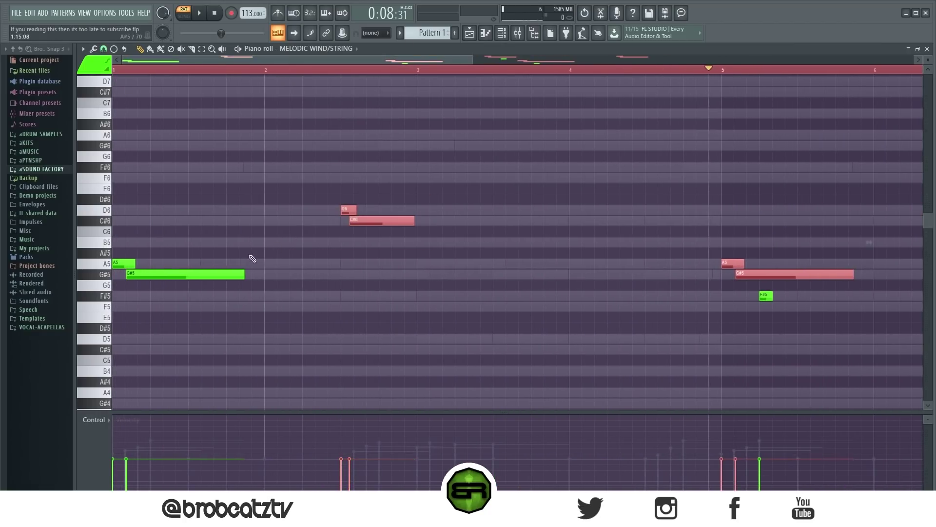
left_click_drag(220, 252, 167, 276)
scroll(299, 74, "down", 3)
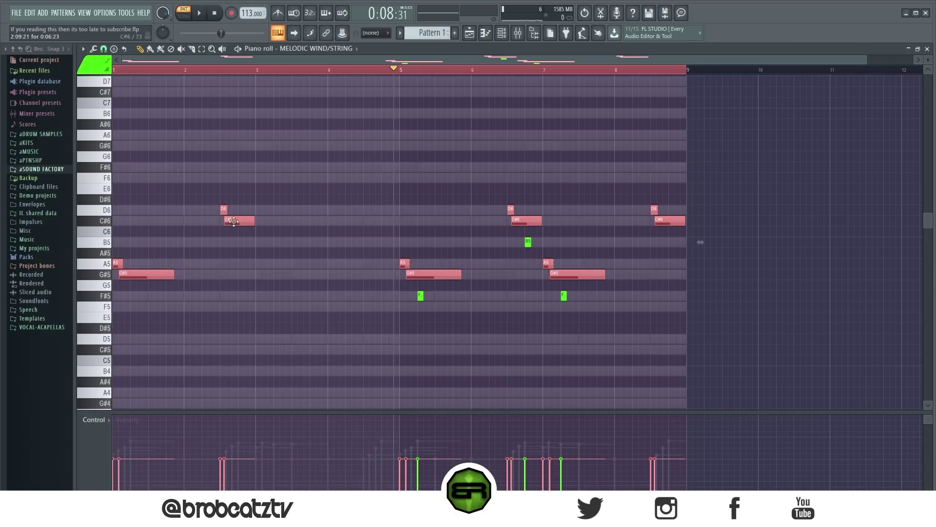
left_click(223, 248)
left_click_drag(368, 248, 588, 322)
left_click(435, 299, "ctrl")
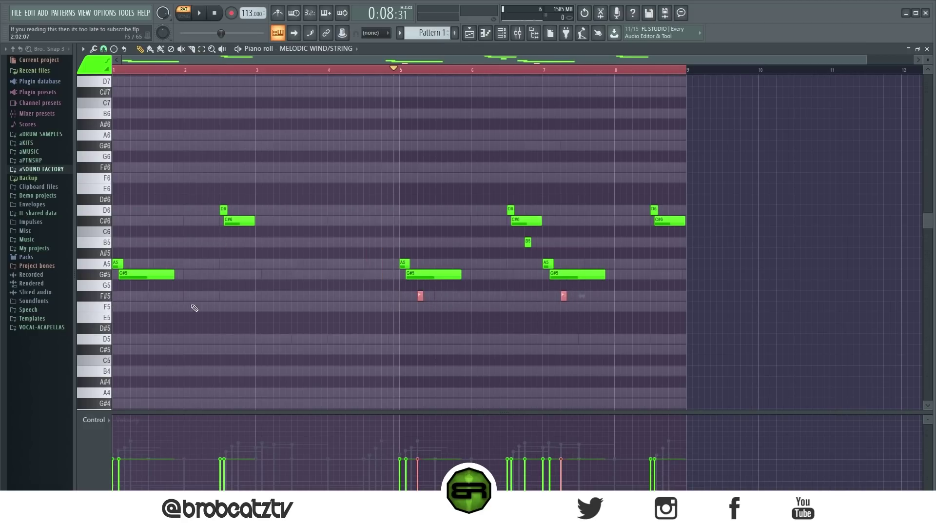
left_click(459, 320)
left_click_drag(441, 78, 526, 69)
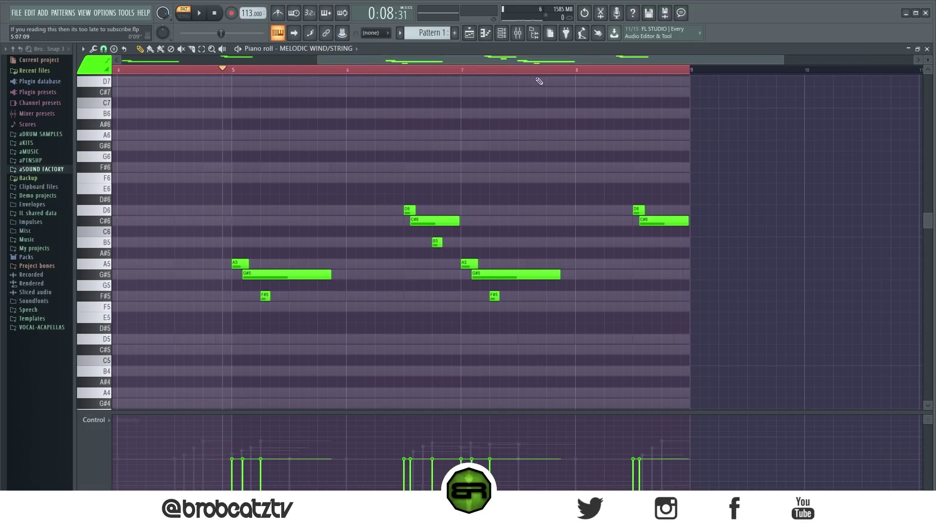
Check the AMBIENT KEY/BELL chords, add a short F#6 on beat 4 of bar 8 of the MELODIC WIND/STRING melody, and play it back
left_click(501, 33)
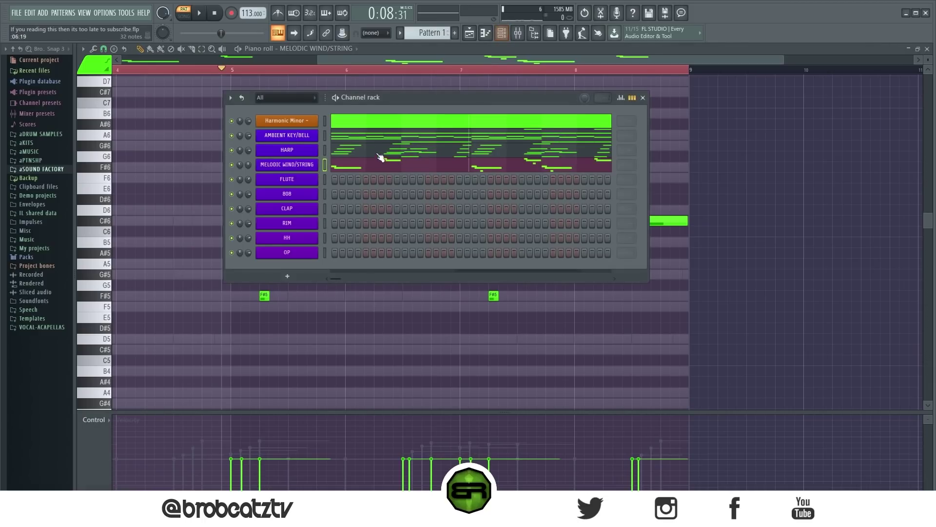
left_click(376, 142)
left_click(502, 33)
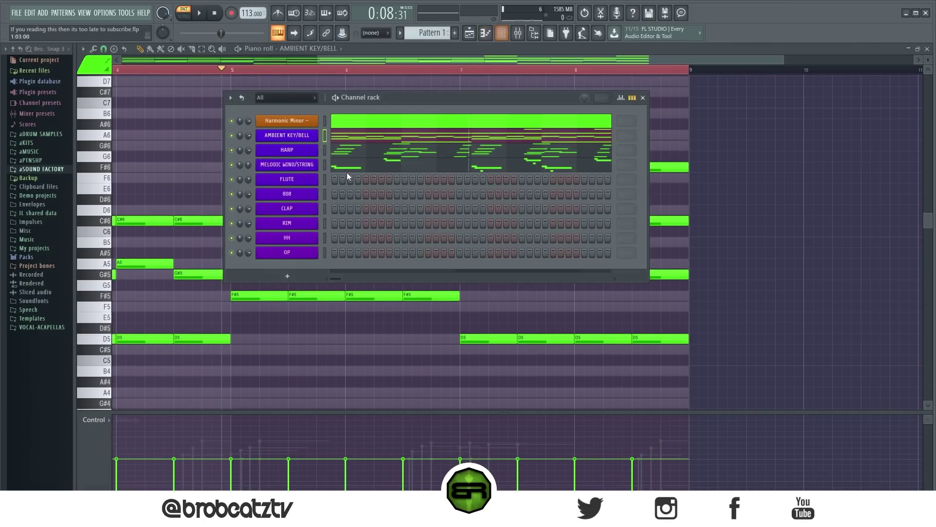
left_click(347, 172)
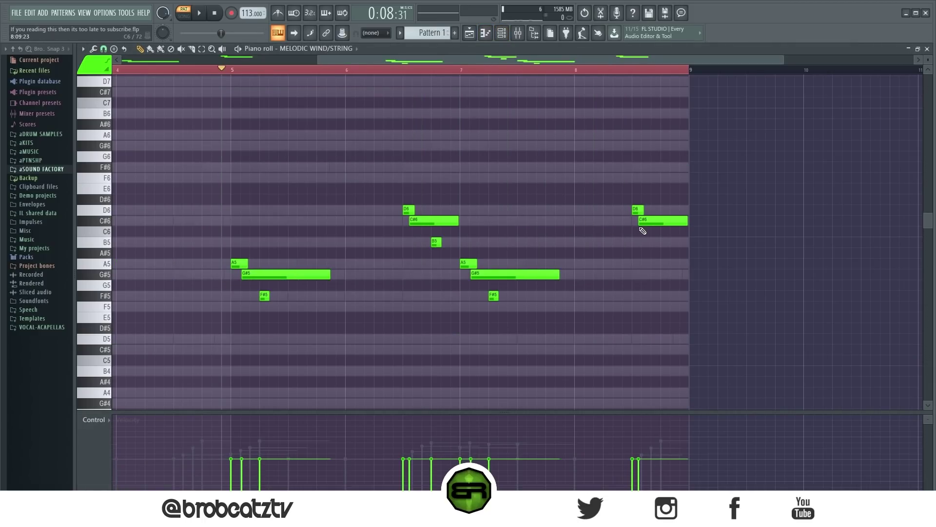
left_click(654, 296)
left_click_drag(654, 297, 663, 297)
key("ctrl+Up")
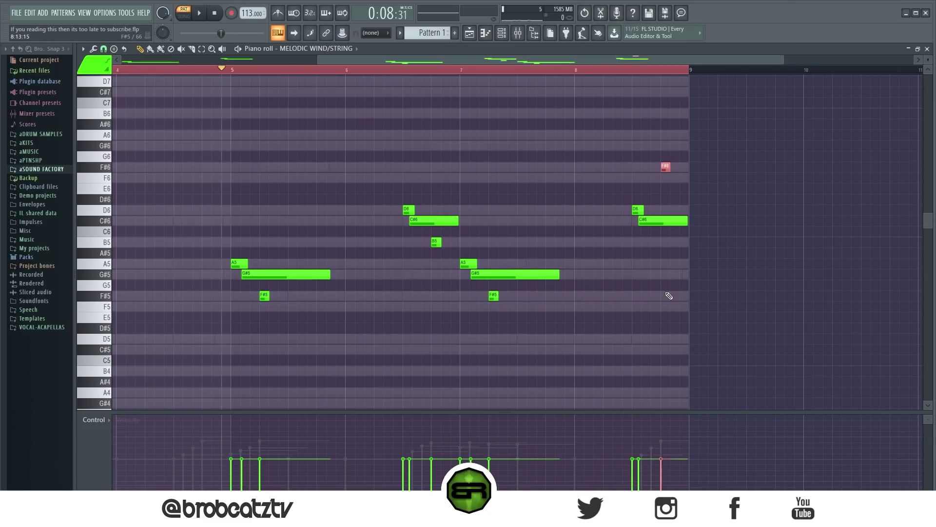
key("ctrl+d")
key("space")
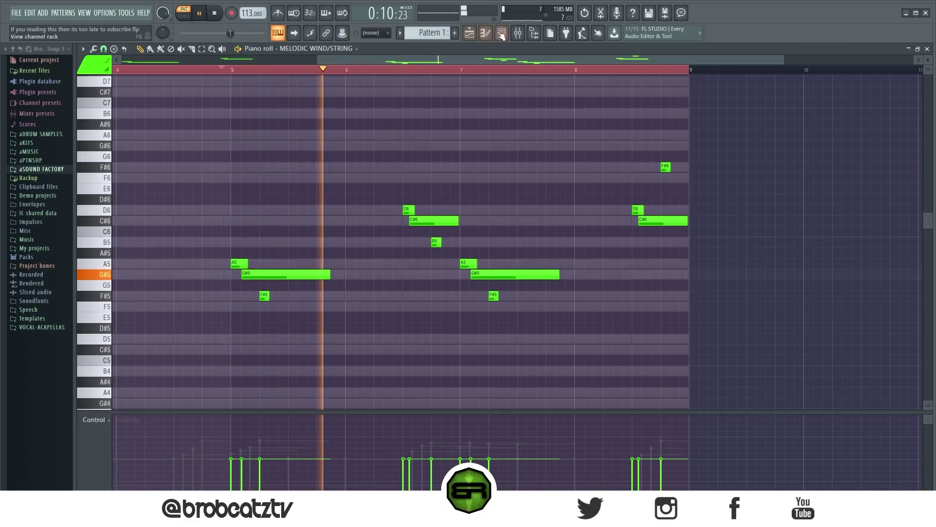
key("F6")
key("F6")
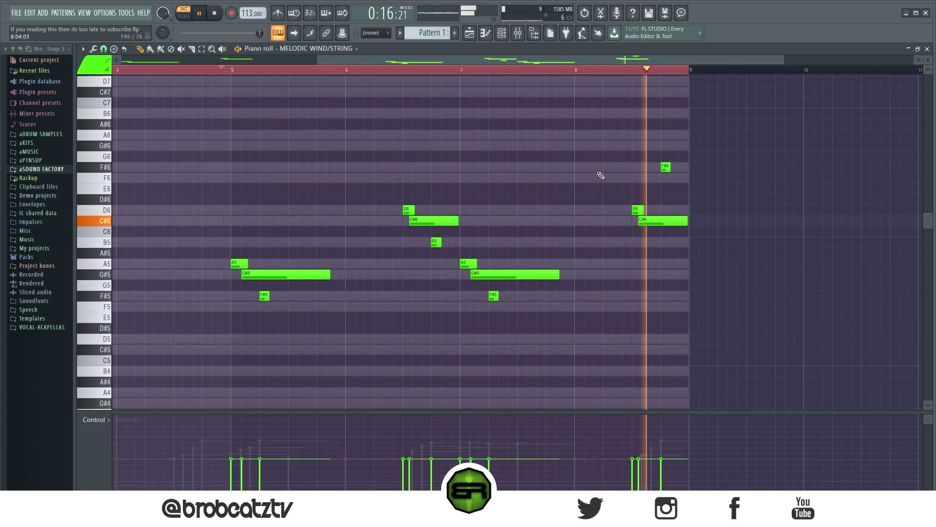
key("space")
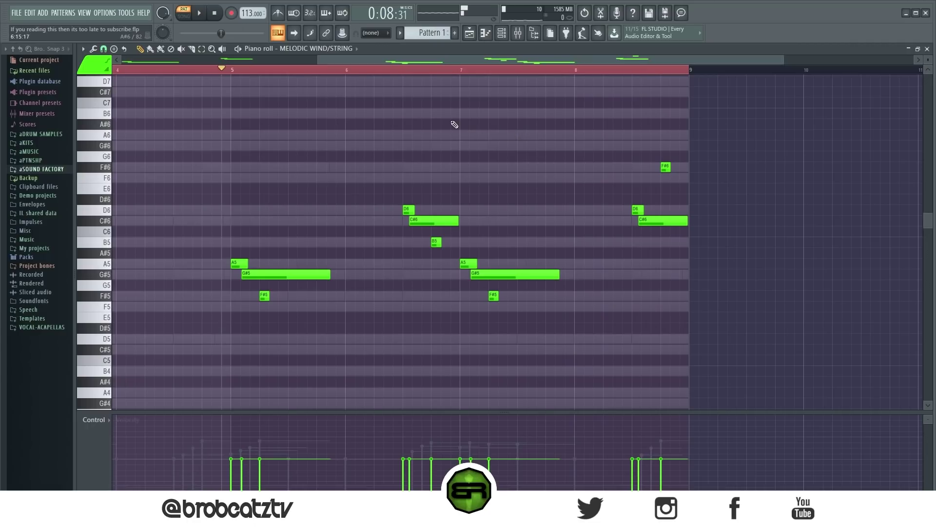
Look over the full eight-bar melody, comparing the first four bars with the four starting at bar 5
left_click_drag(418, 63, 205, 69)
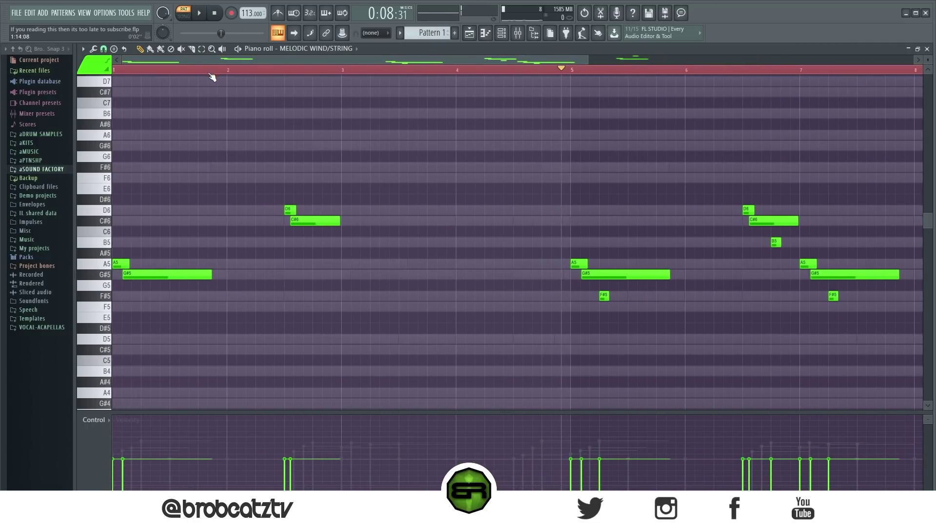
scroll(264, 141, "down", 3)
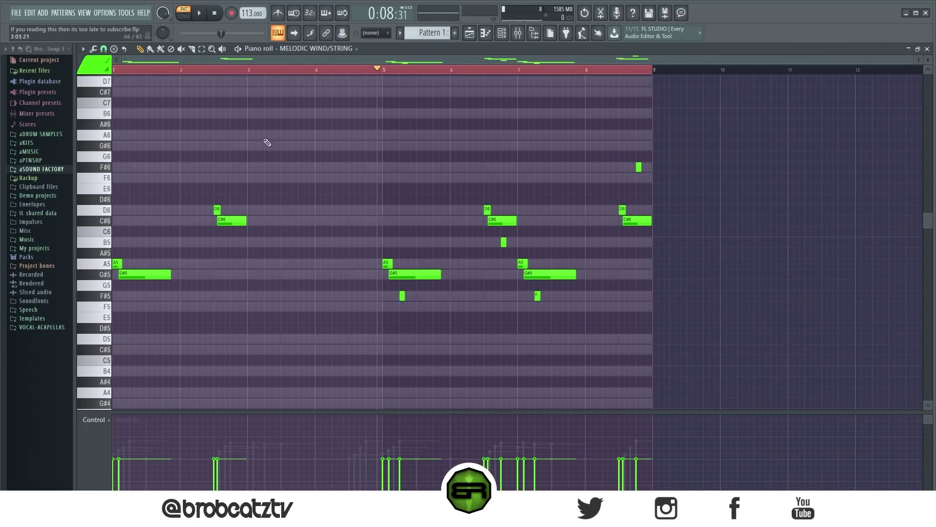
left_click(383, 72)
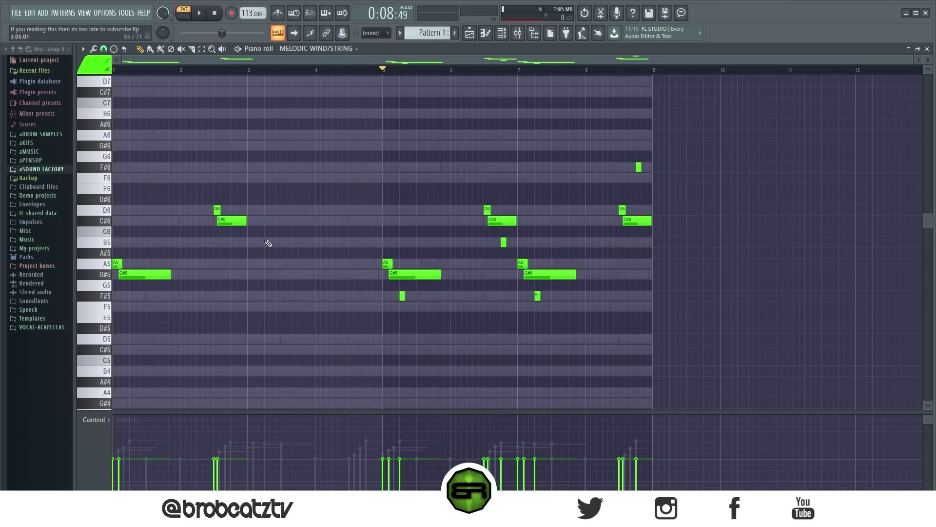
left_click_drag(717, 130, 351, 337)
left_click_drag(679, 151, 117, 341)
left_click(295, 326, "ctrl")
key("space")
View the FLUTE piano roll and examine the chord notes in the AMBIENT KEY/BELL piano roll, including bar 1's first chord
left_click(502, 33)
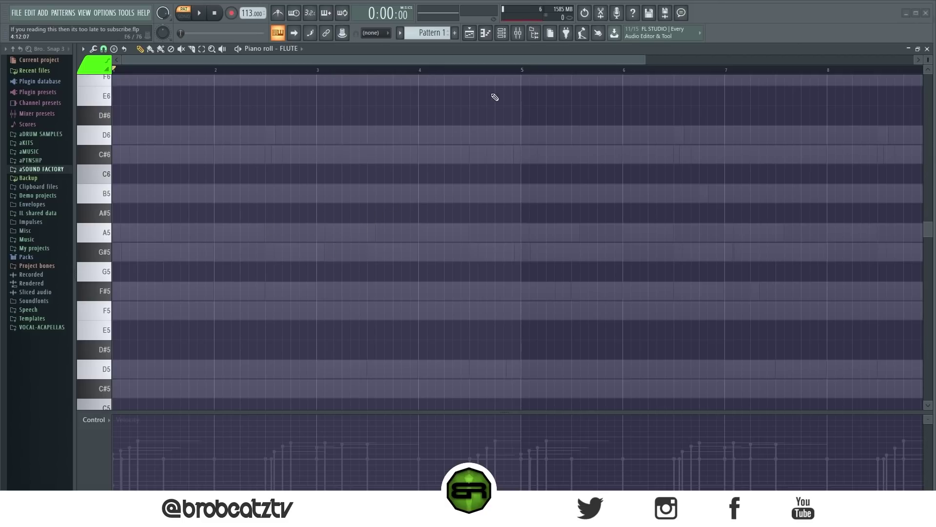
left_click(502, 33)
left_click(365, 139)
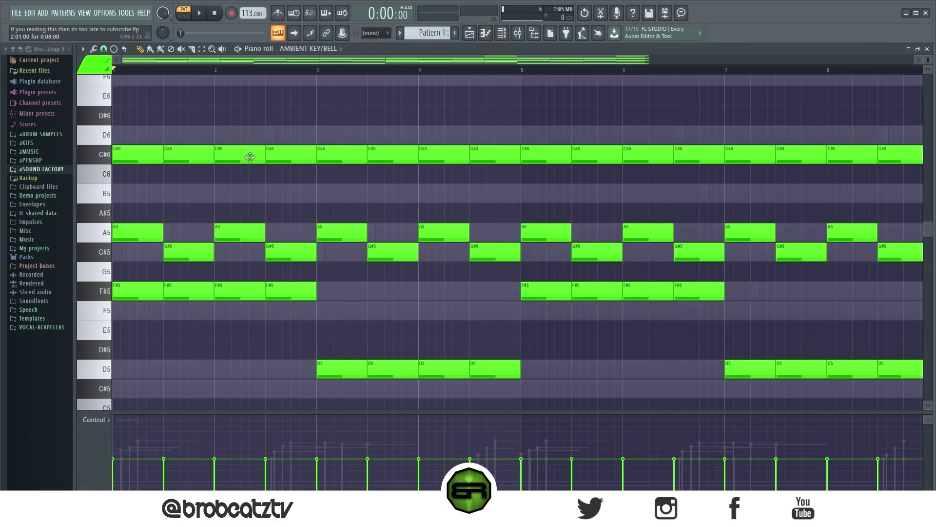
left_click_drag(104, 152, 84, 376)
key("ctrl+d")
scroll(105, 165, "down", 3)
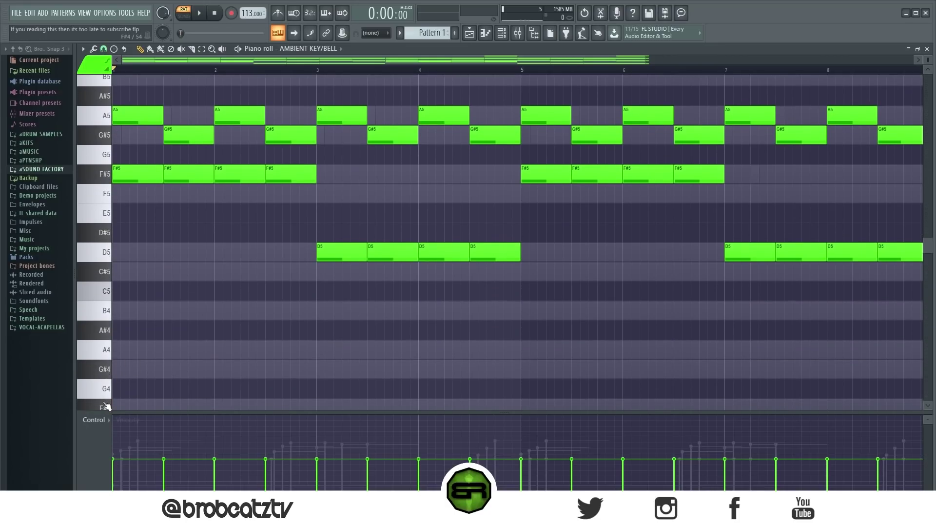
left_click_drag(104, 181, 102, 394)
key("ctrl+d")
scroll(173, 251, "up", 4)
scroll(175, 249, "down", 3)
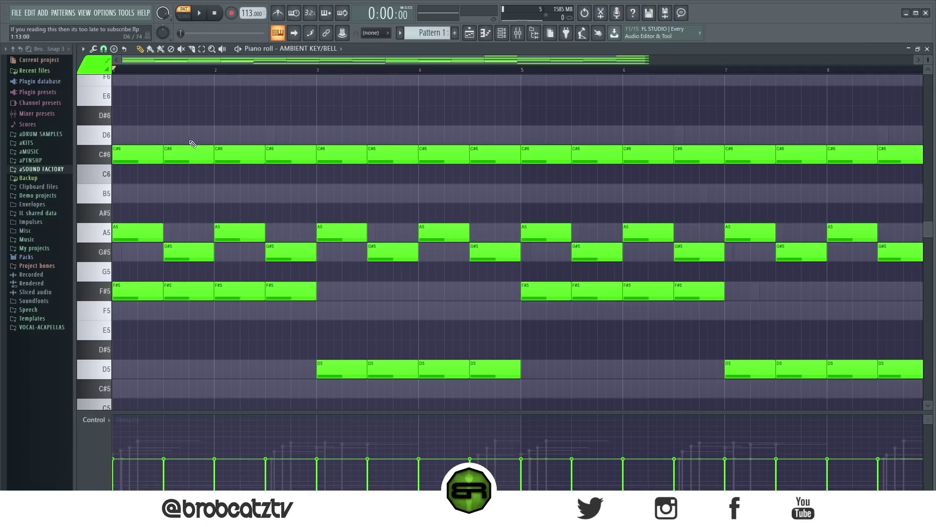
left_click_drag(149, 126, 115, 325)
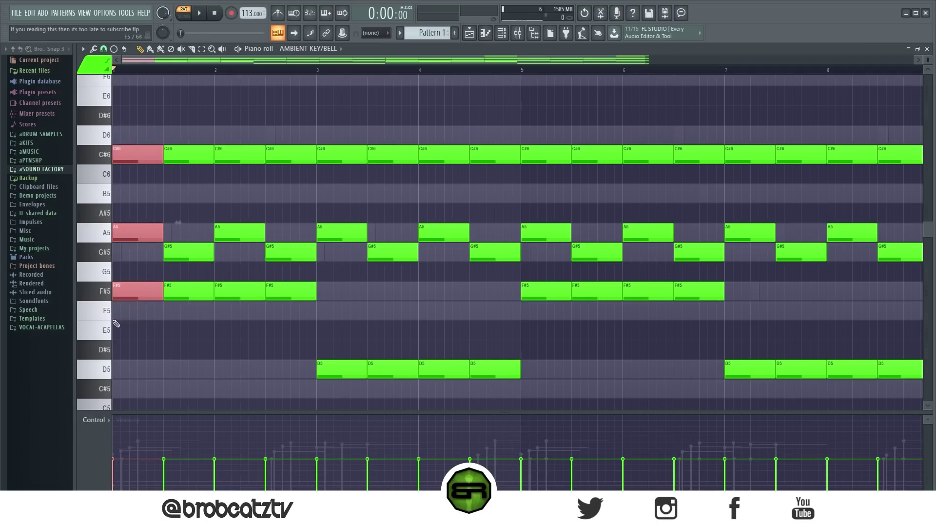
key("ctrl+d")
Examine bar 1's second AMBIENT KEY/BELL chord and its time range from beat 3 to the end of the bar
left_click_drag(185, 107, 195, 308)
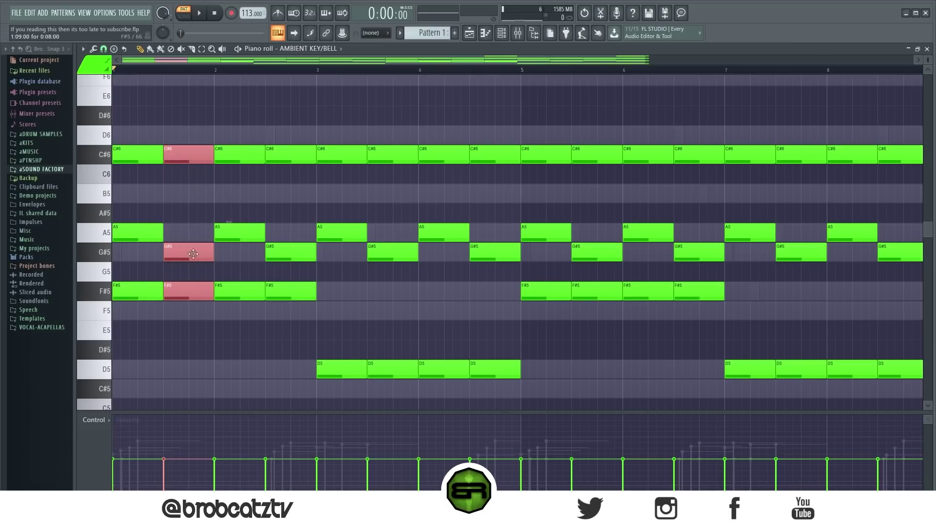
left_click(165, 69)
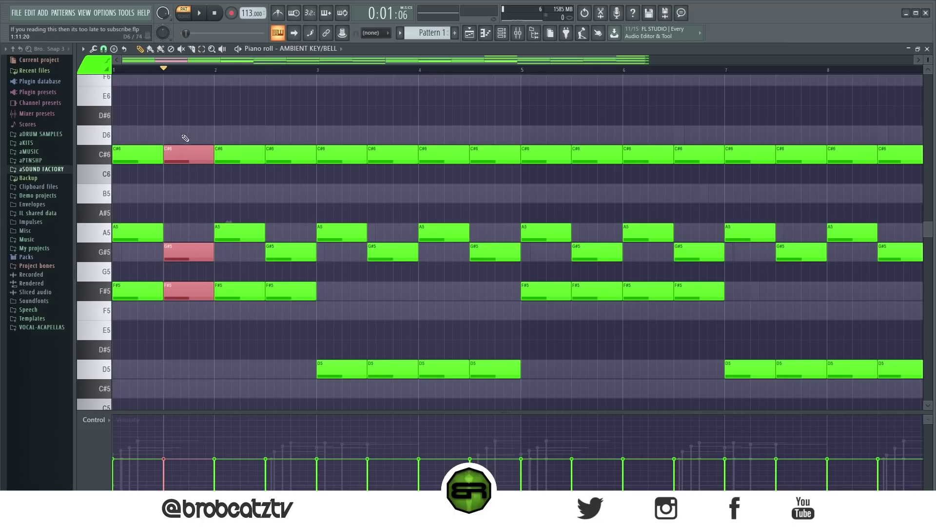
left_click_drag(169, 74, 187, 80)
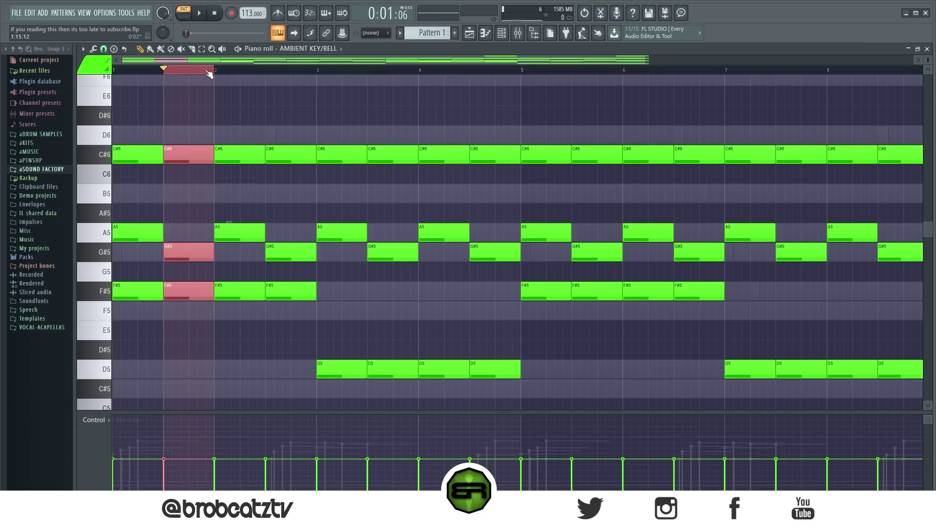
left_click(166, 71, "ctrl")
left_click_drag(177, 149, 193, 295)
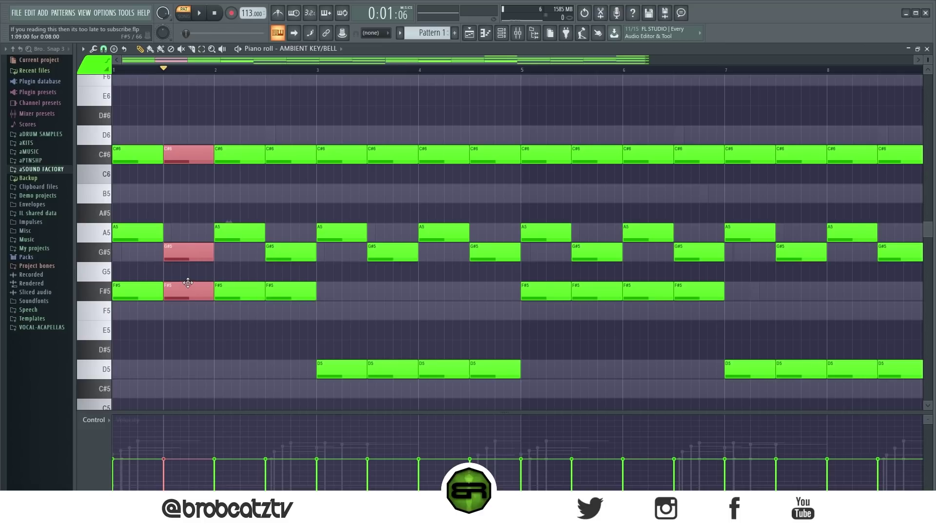
left_click(240, 201, "ctrl")
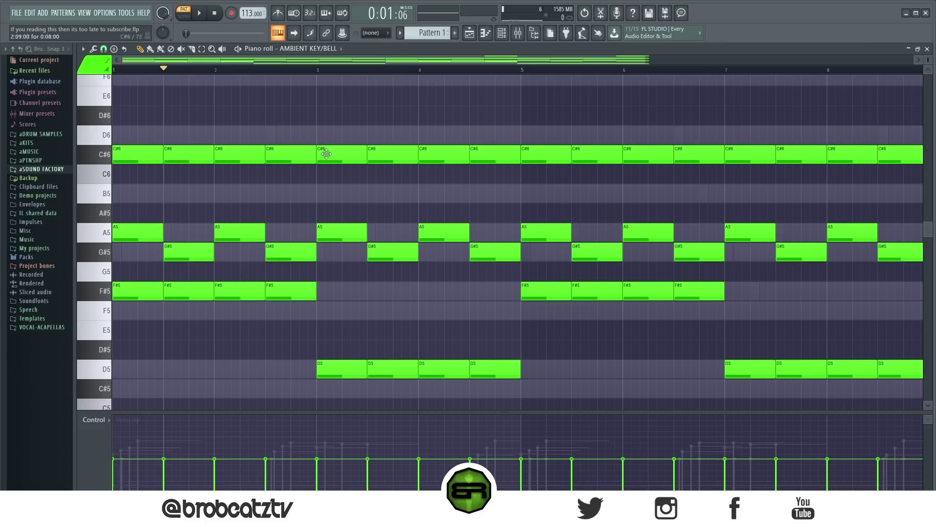
Copy bar 1's second chord (C#6, G#5 and F#5) from AMBIENT KEY/BELL into the FLUTE piano roll
left_click(501, 37)
left_click_drag(183, 145, 187, 282)
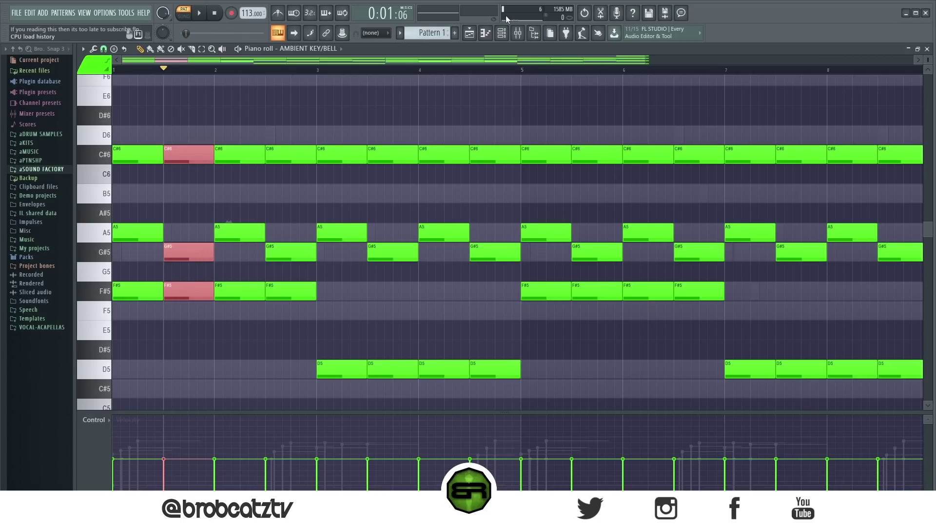
left_click(502, 32)
right_click(301, 183)
left_click(335, 176)
key("ctrl+v")
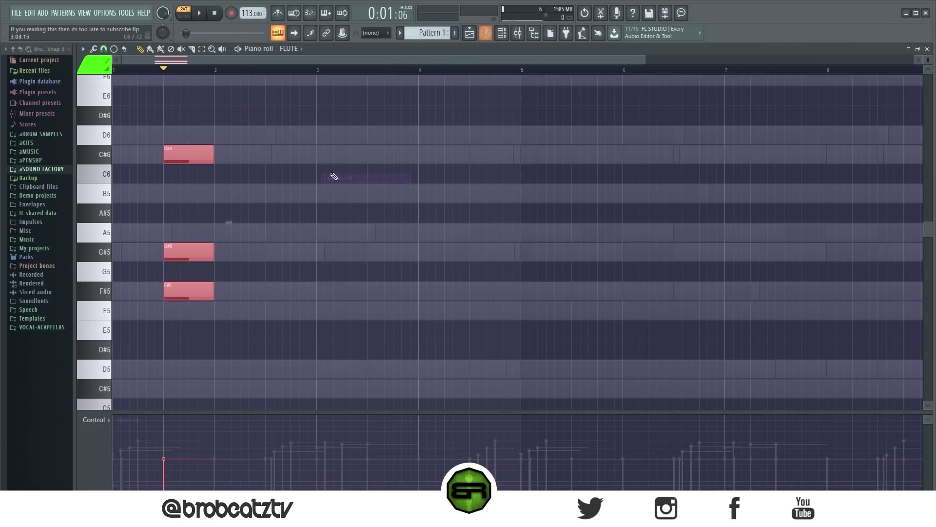
key("ctrl+d")
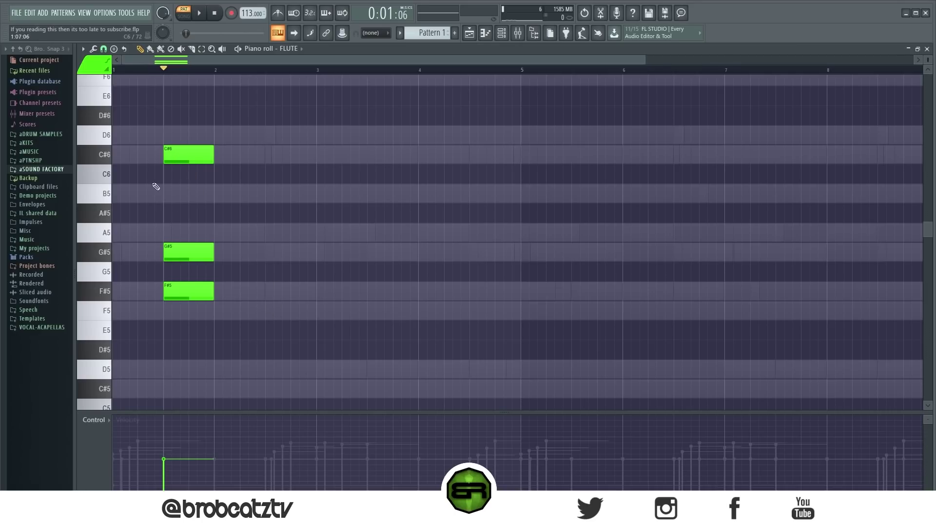
Delete the C#6 note from the copied chord in the FLUTE piano roll
left_click_drag(171, 155, 197, 178, "ctrl")
key("ctrl+d")
right_click(194, 157)
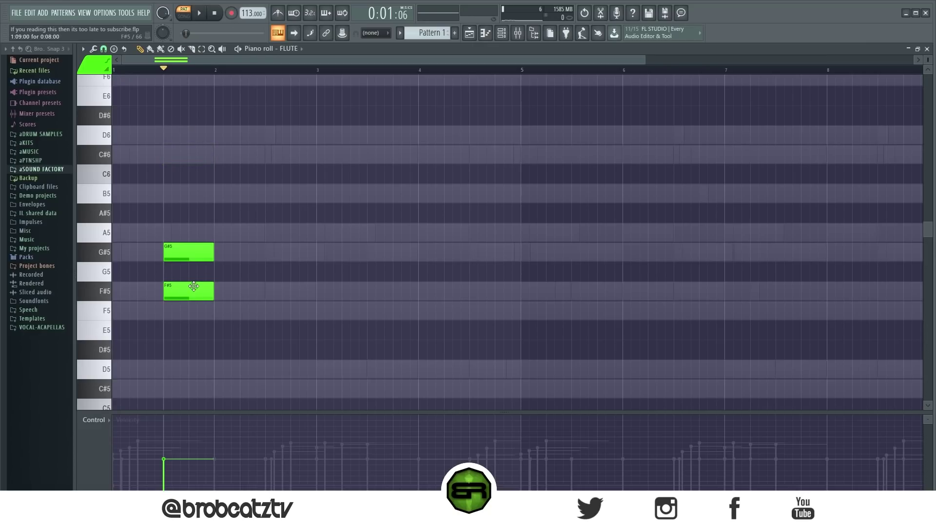
Shorten the G#5 note on bar 1's beat 3, and shorten the F#5 note and shift it to start after it
left_click(104, 48)
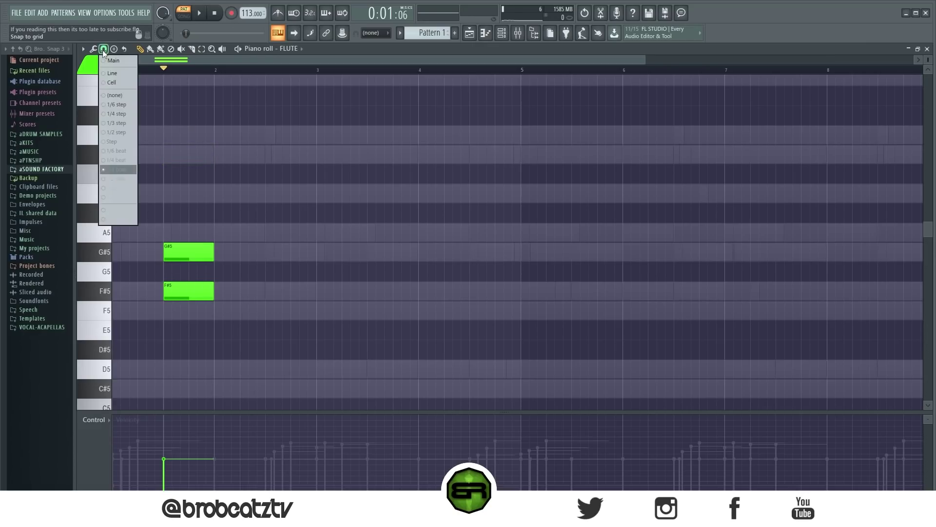
left_click(119, 170)
scroll(195, 69, "up", 2)
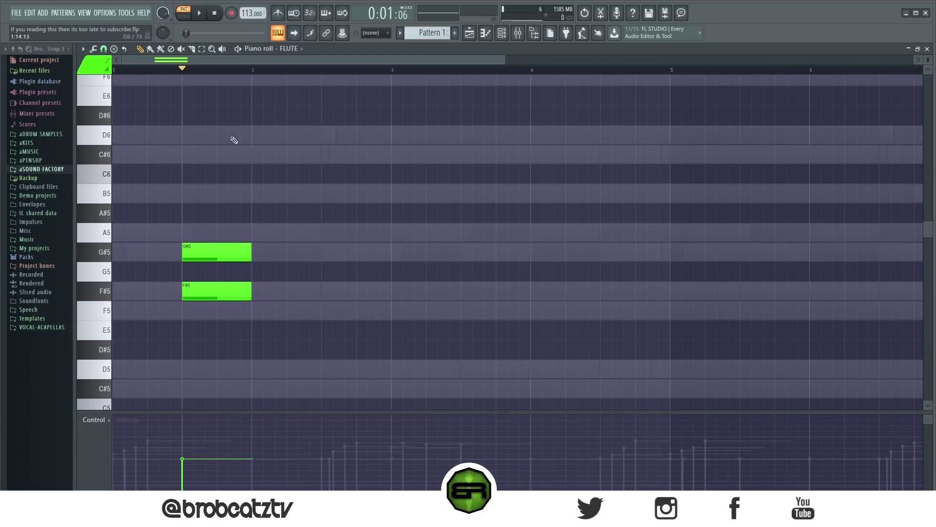
scroll(253, 146, "up", 2)
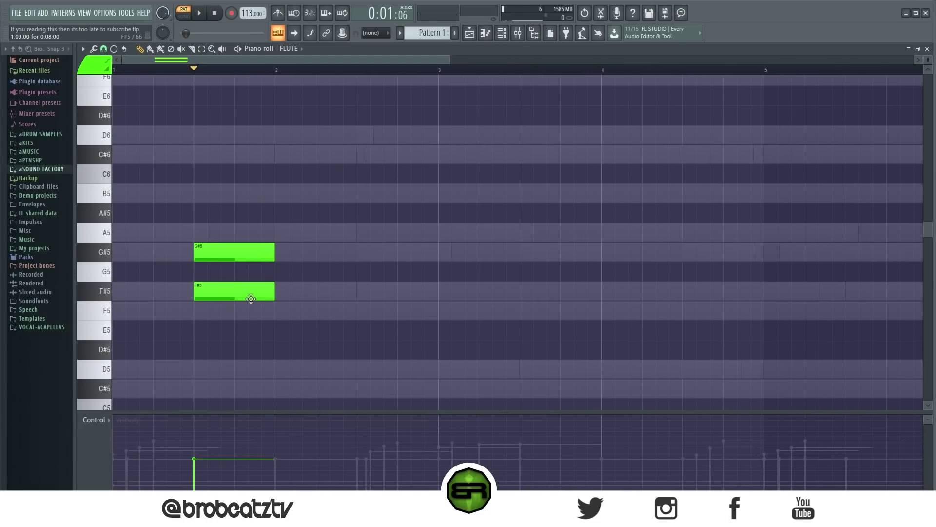
left_click_drag(204, 289, 231, 290)
left_click_drag(300, 293, 236, 305)
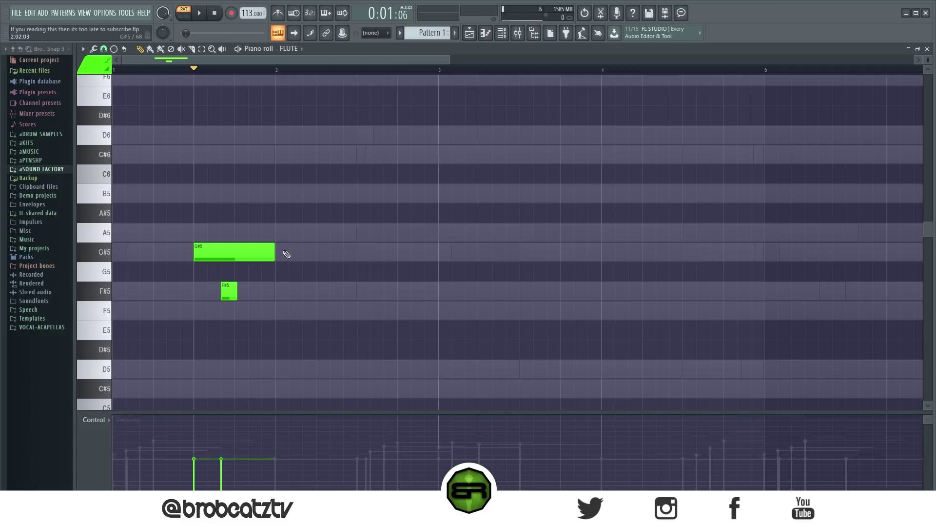
left_click_drag(273, 252, 211, 267)
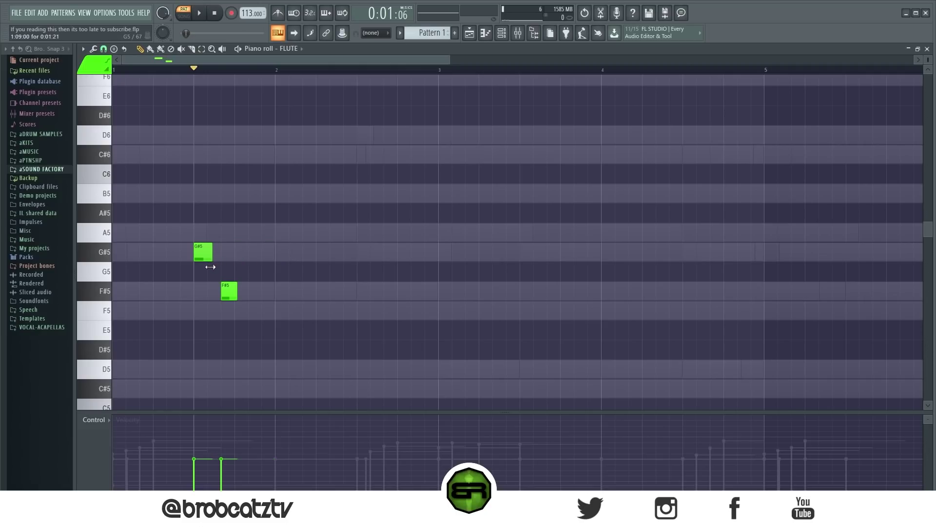
Add an A5 note between the short G#5 and F#5, followed by a long G#5 reaching the middle of bar 2
left_click(215, 238)
left_click_drag(223, 235, 250, 242)
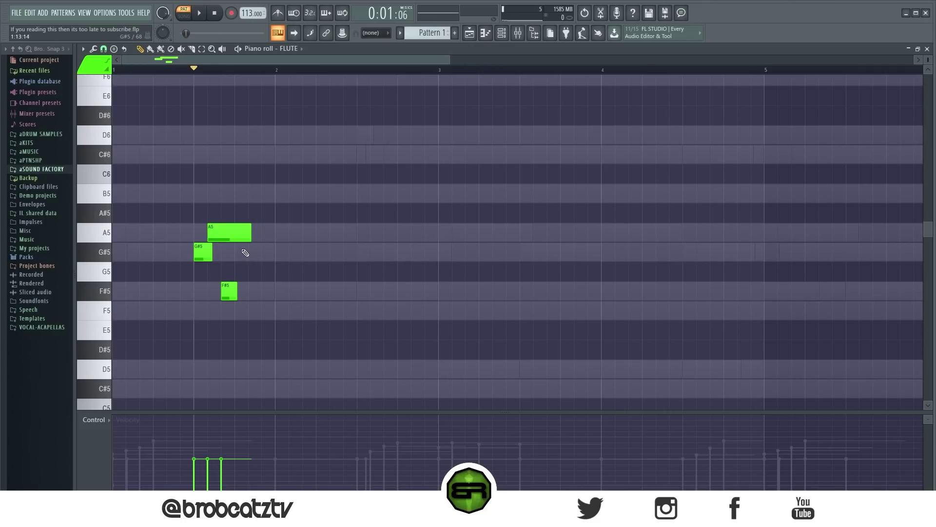
left_click(245, 252)
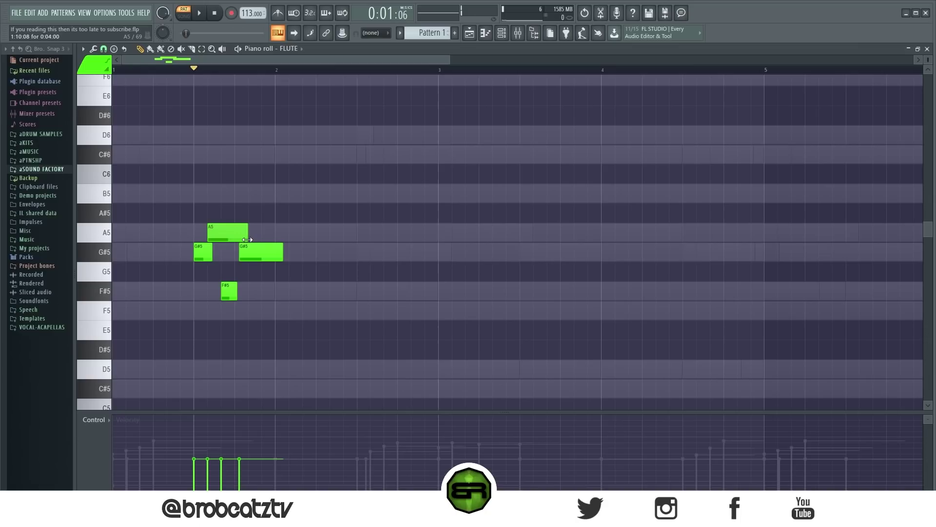
left_click_drag(282, 256, 359, 257)
Play back the opening FLUTE phrase with the other channels
key("space")
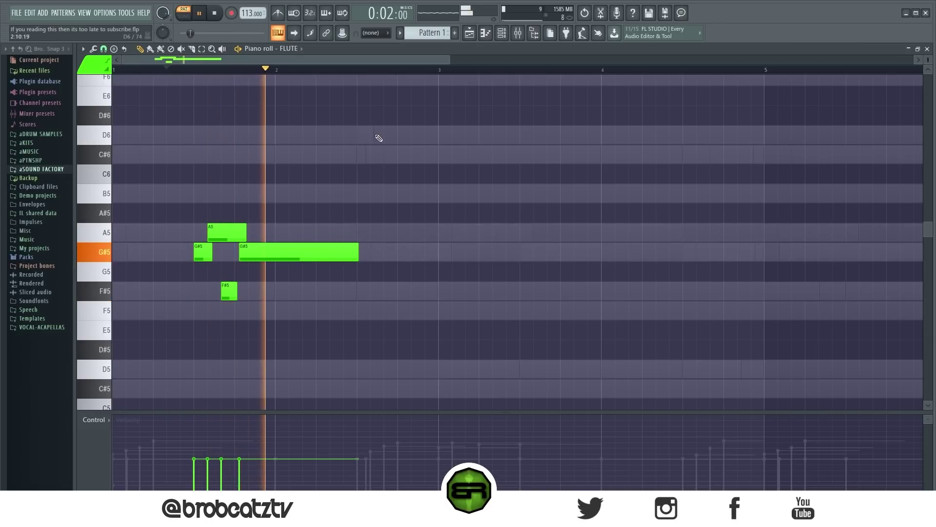
key("space")
left_click(501, 33)
mouse_move(250, 178)
left_mouse_down()
mouse_move(250, 186)
mouse_move(250, 176)
left_mouse_up()
right_click(167, 160)
key("space")
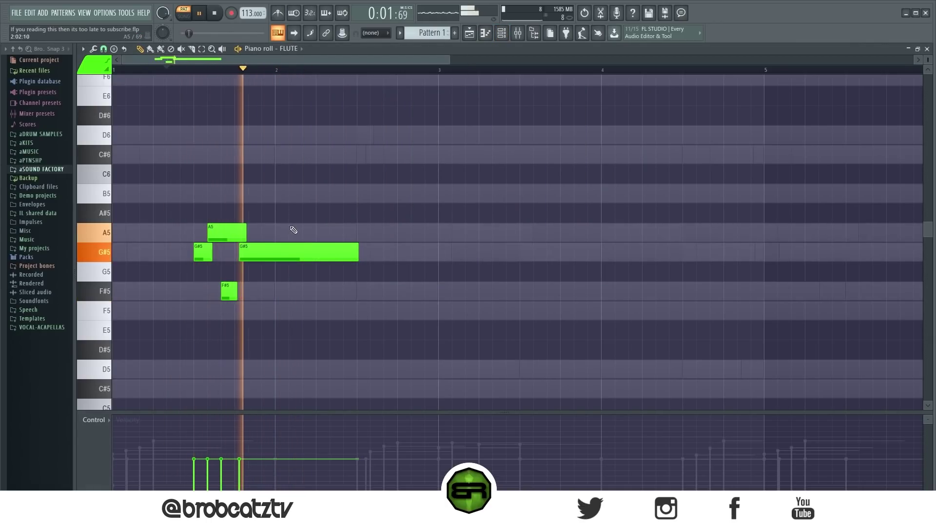
key("space")
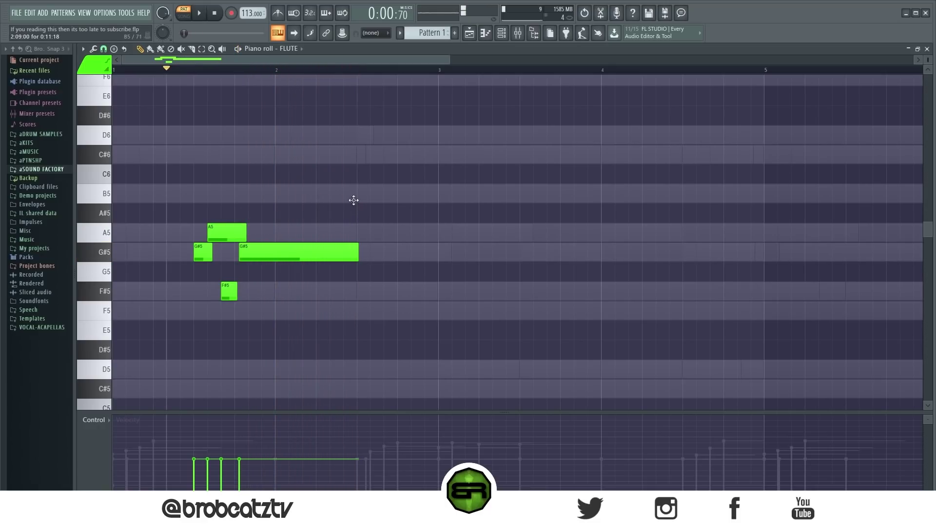
Add a B5 note from the middle to the end of bar 2 and extend the long G#5 to slightly overlap it
left_click(353, 200)
left_click_drag(359, 252, 366, 252)
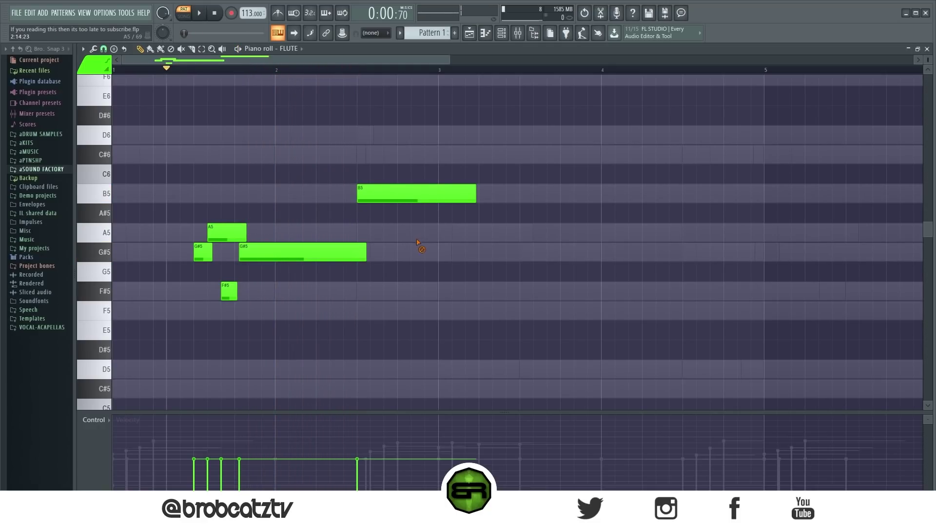
left_click_drag(476, 200, 437, 202)
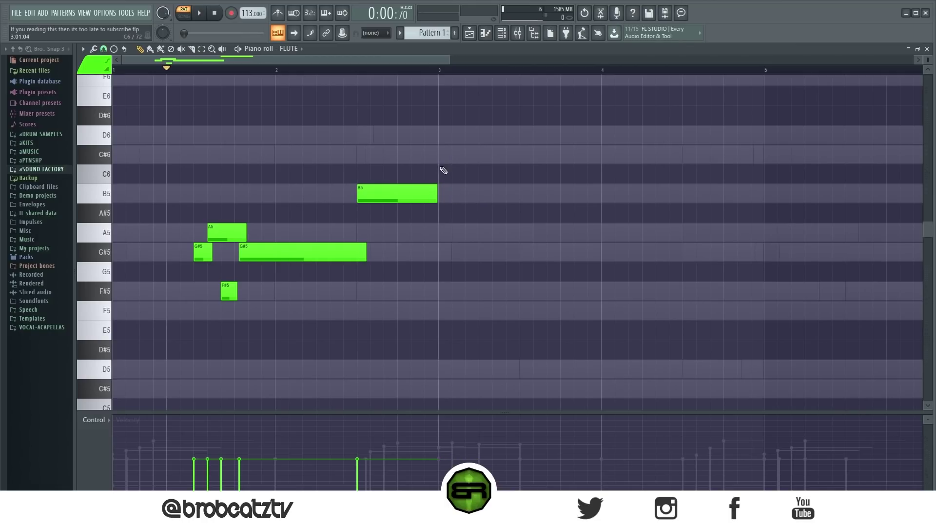
Try the bar 2 B5 note at A5, listen to the phrase, and move the note back to B5
left_click_drag(453, 164, 337, 215)
left_click_drag(367, 190, 370, 232)
left_click(212, 228)
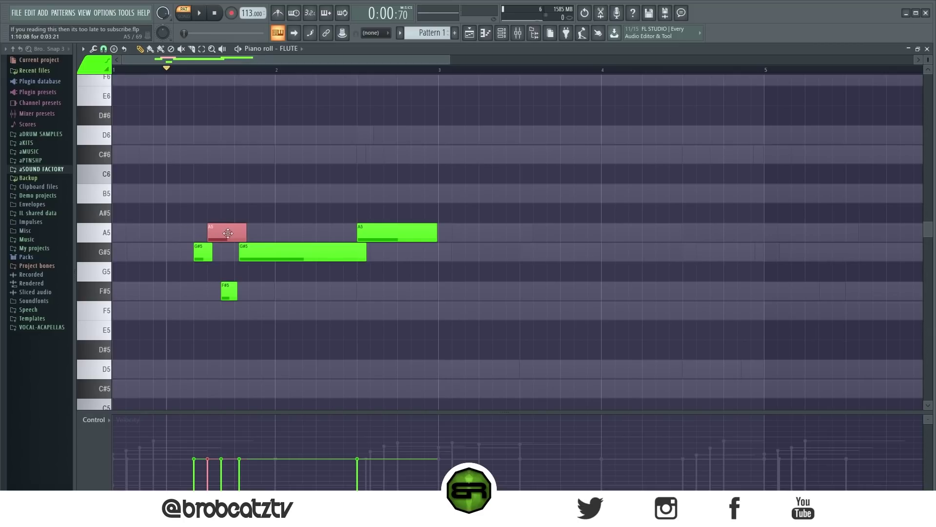
key("space")
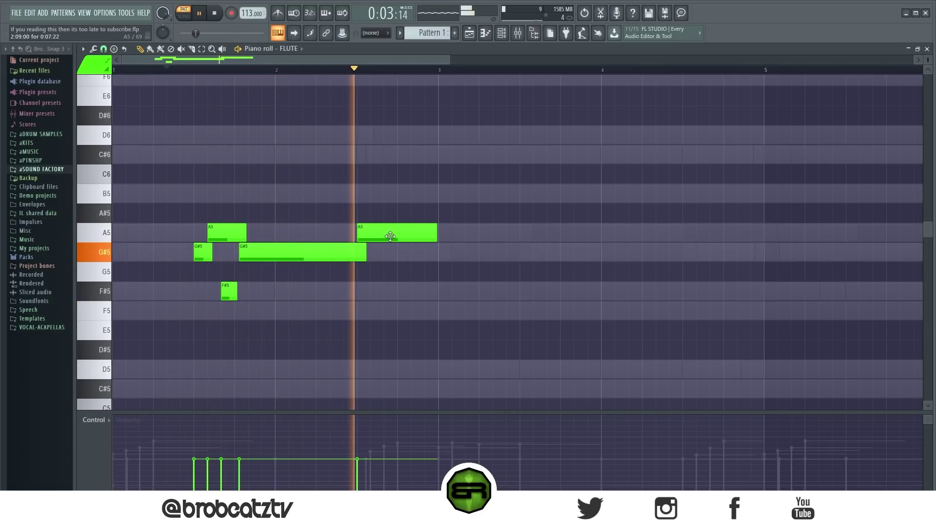
key("space")
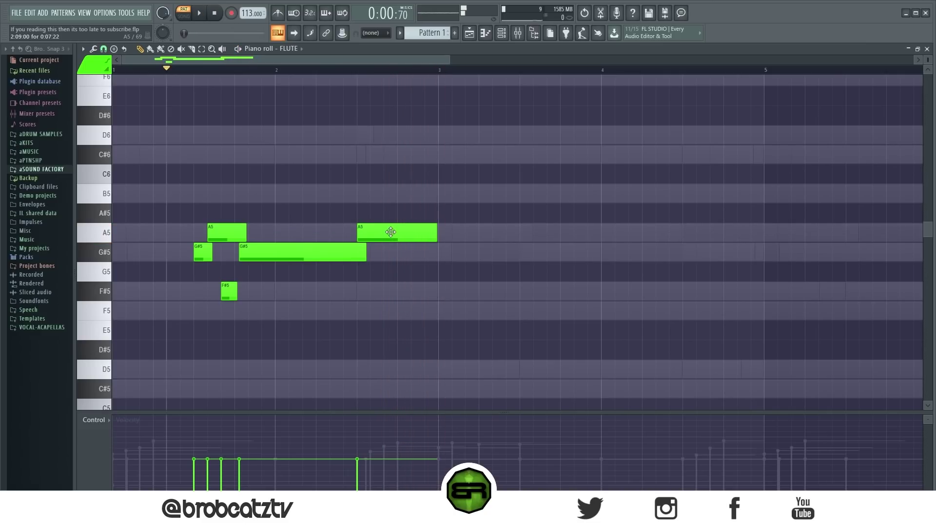
left_click_drag(391, 231, 393, 181)
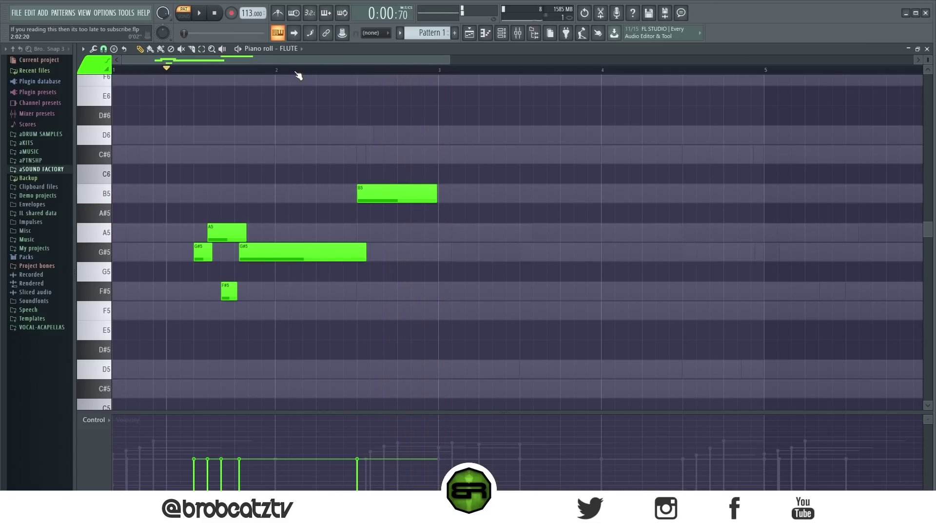
Play back the FLUTE phrase with the B5 note ending bar 2
scroll(298, 73, "down", 3)
key("space")
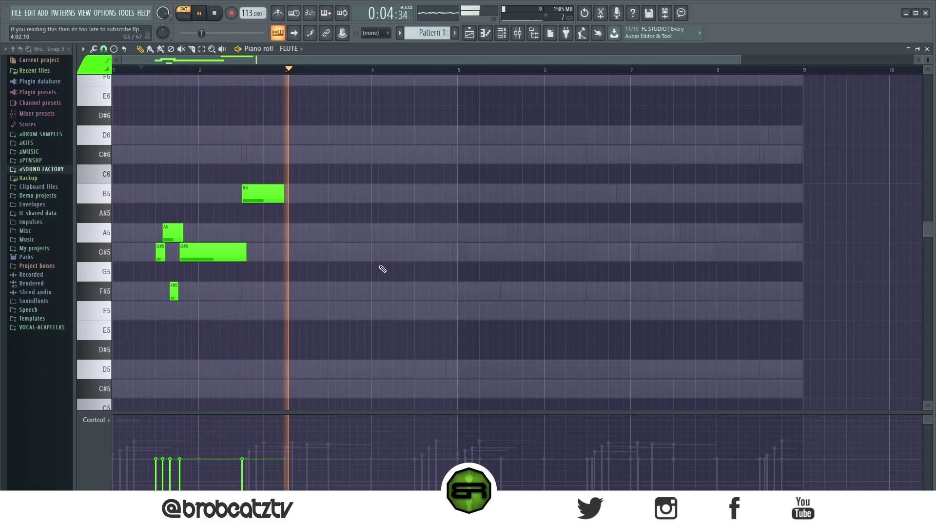
key("space")
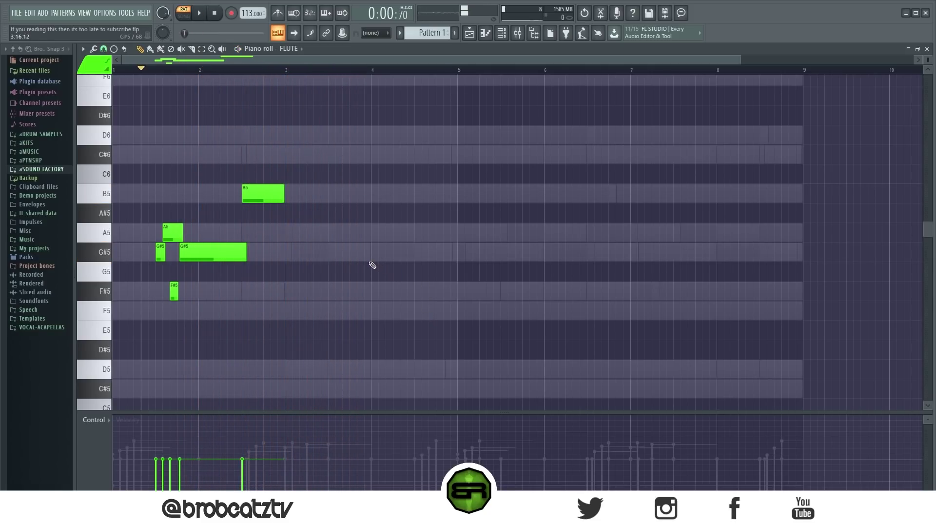
Copy the short G#5, A5 and F#5 opening notes to the end of bar 4
left_click_drag(168, 204, 155, 264, "ctrl")
left_click_drag(177, 281, 164, 301, "ctrl+shift")
left_click_drag(161, 252, 436, 266, "shift")
left_click(442, 284)
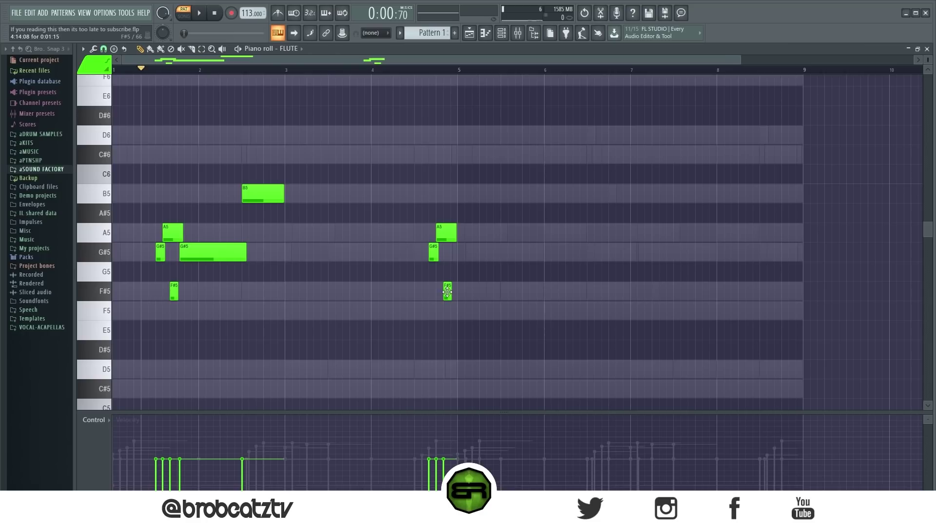
Reorder the copied notes at the end of bar 4 into a rising F#5, G#5, A5 run
left_click_drag(428, 262, 454, 231)
left_click(454, 282)
mouse_move(448, 294)
left_mouse_down()
mouse_move(433, 294)
mouse_move(441, 298)
left_mouse_up()
Duplicate all FLUTE notes four bars later and delete the copied F#5, G#5, A5 run at the end of bar 8
key("ctrl+a")
left_click_drag(166, 228, 512, 228)
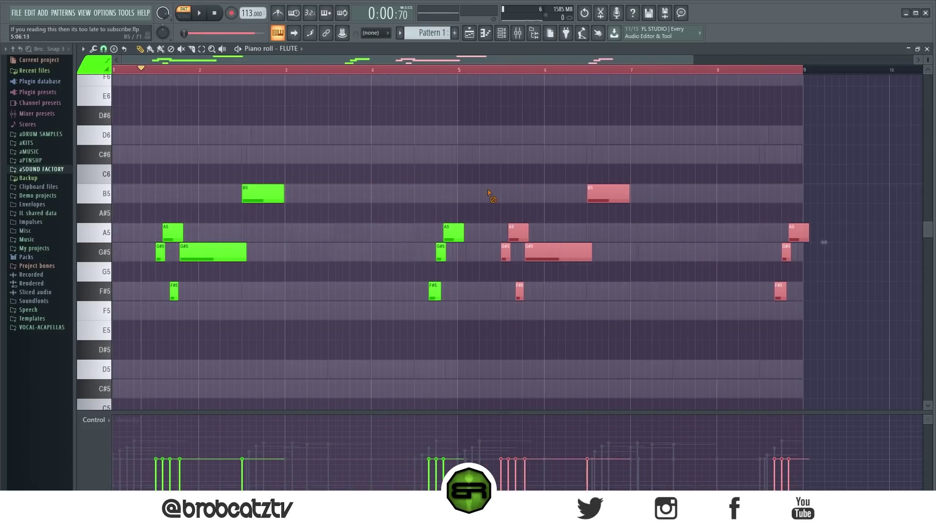
left_click(493, 197, "ctrl")
right_click(799, 231)
right_click(786, 252)
right_click(780, 291)
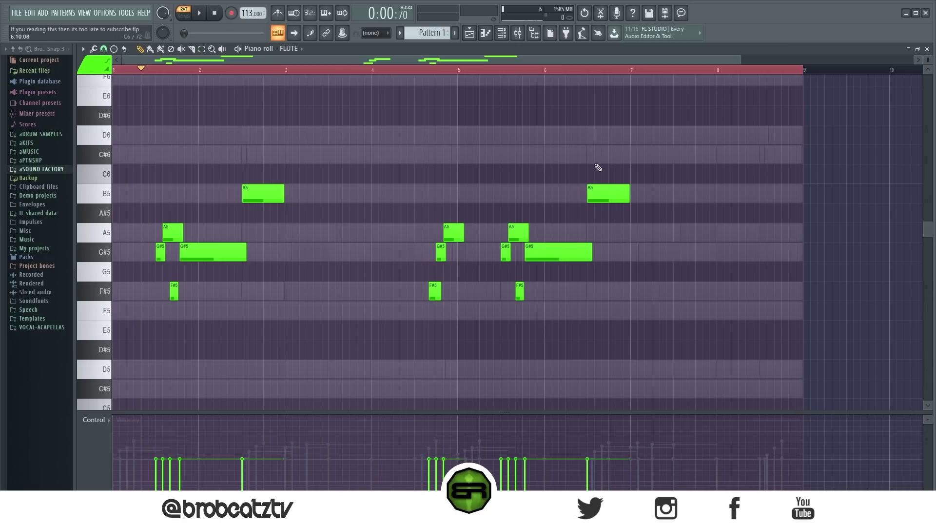
Play back the FLUTE melody from the end of bar 4 through the duplicated phrase
left_click(450, 71)
scroll(459, 69, "up", 3)
left_click_drag(461, 59, 546, 75)
key("space")
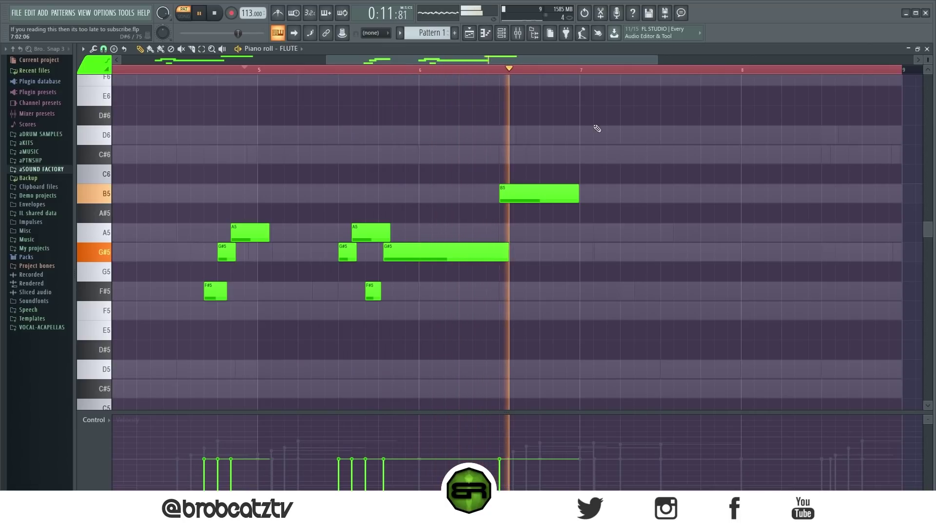
key("space")
Add a short A5 note below the B5 note in the last beat of bar 6
left_click_drag(386, 230, 564, 238)
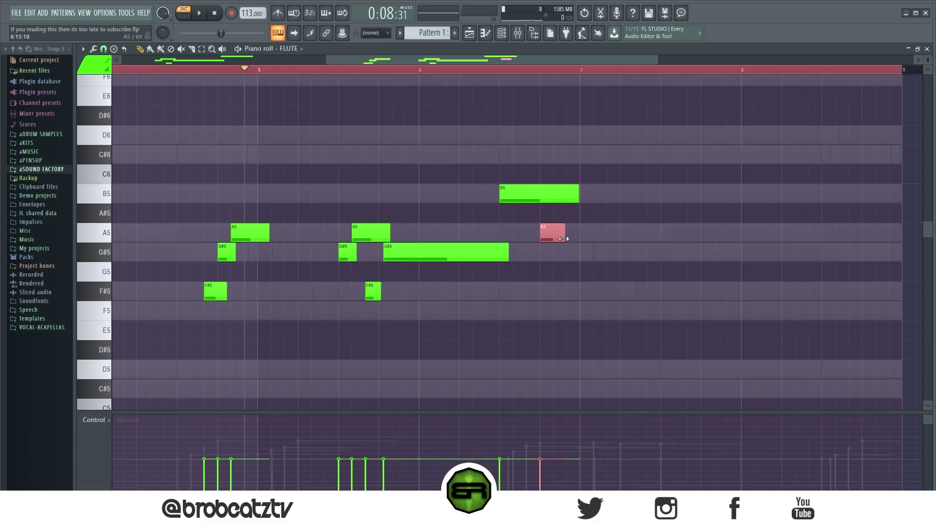
left_click(535, 184)
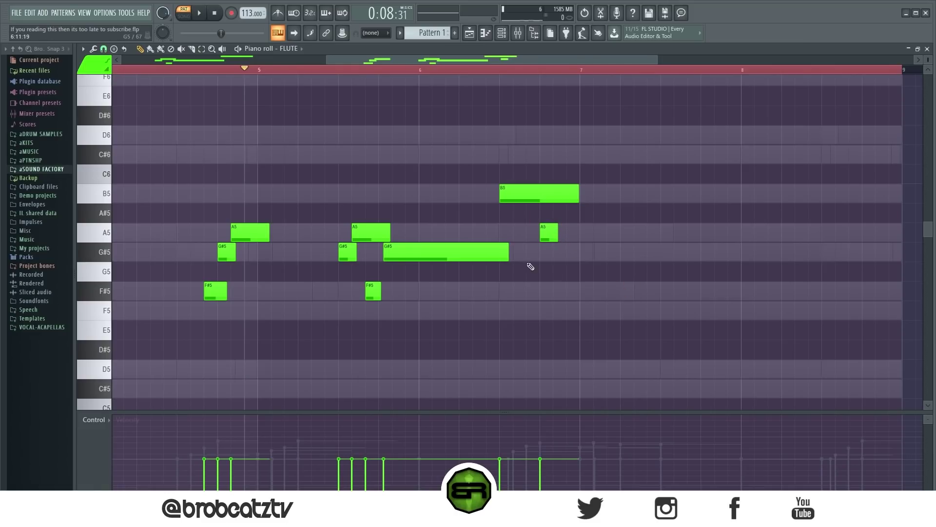
left_click_drag(606, 146, 420, 283)
key("ctrl+d")
left_click_drag(609, 145, 384, 304)
key("ctrl+d")
left_click_drag(603, 165, 536, 262)
left_click_drag(612, 146, 509, 236)
key("ctrl+d")
Try short C#6 notes in bars 6 and 7 with the B5 note extended to the middle of bar 7
left_click(558, 155)
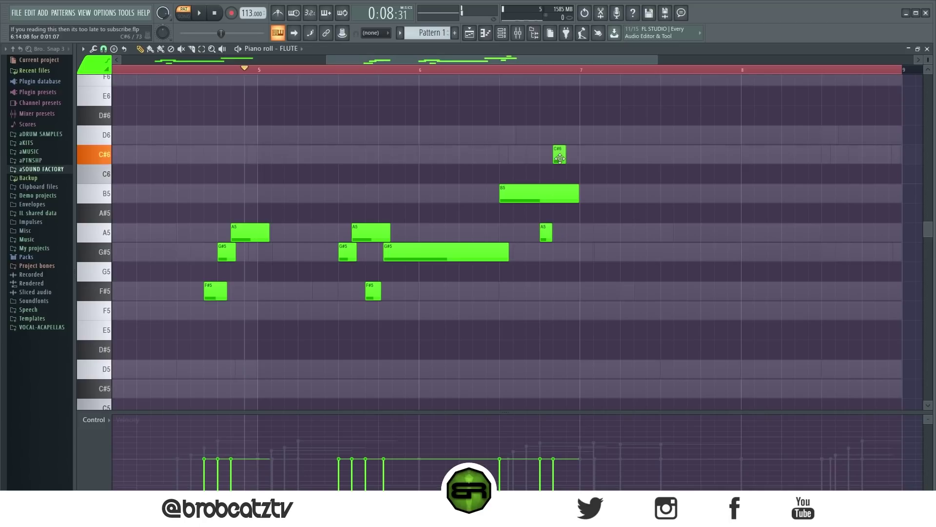
left_click_drag(579, 193, 658, 193)
left_click(590, 152)
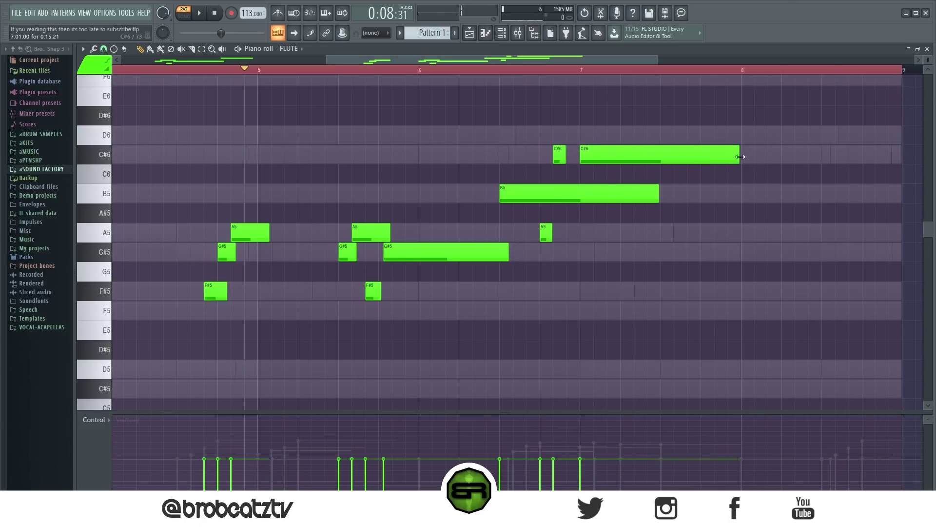
left_click_drag(740, 158, 607, 157)
Play back the bar 6 variation with the added C#6 notes
left_click(474, 69)
key("space")
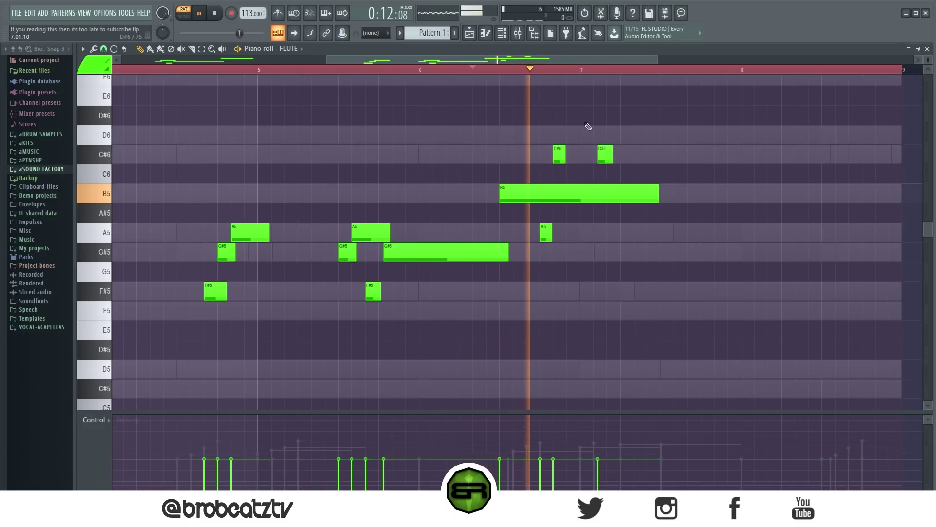
key("space")
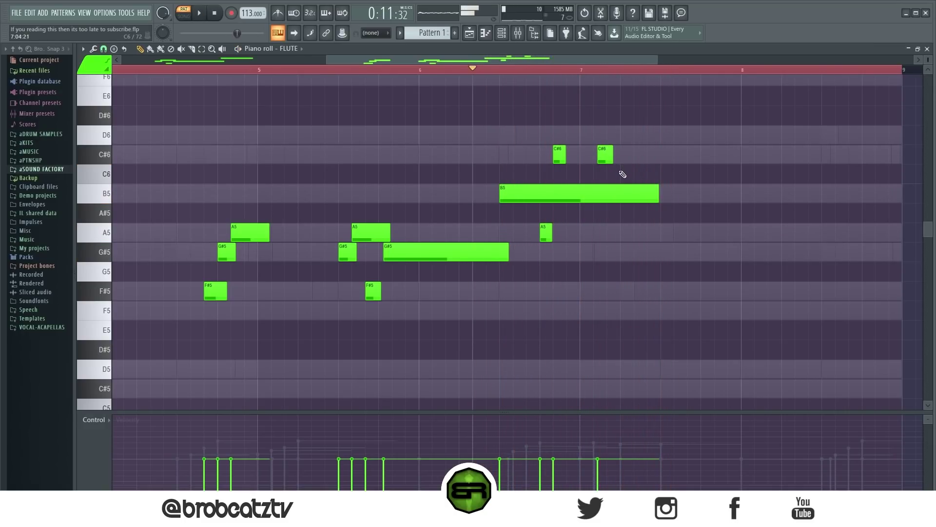
Delete the two short C#6 notes around the start of bar 7
left_click_drag(628, 154, 555, 158)
left_click(663, 158)
right_click(605, 154)
right_click(559, 154)
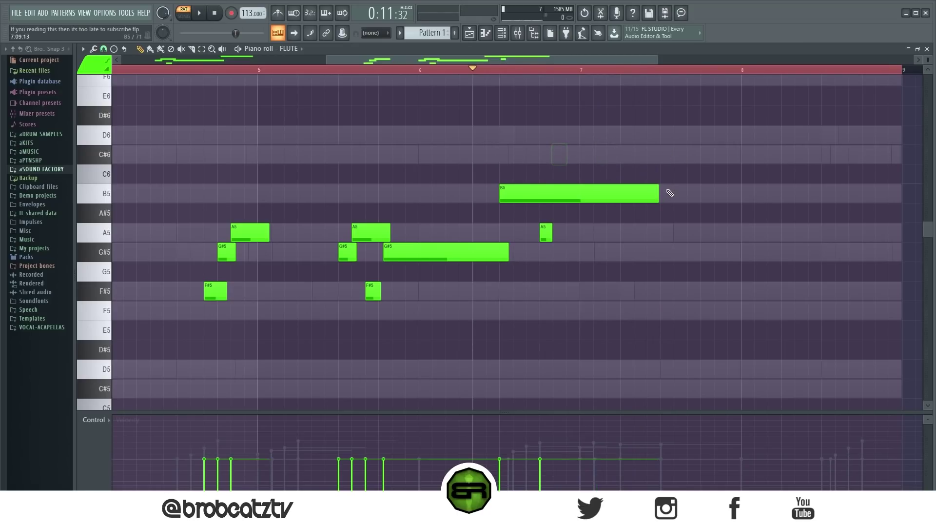
Shorten the B5 note to end just past the start of bar 7 and add a short A5 note at bar 7's start
left_click_drag(660, 195, 584, 226)
left_click(587, 238)
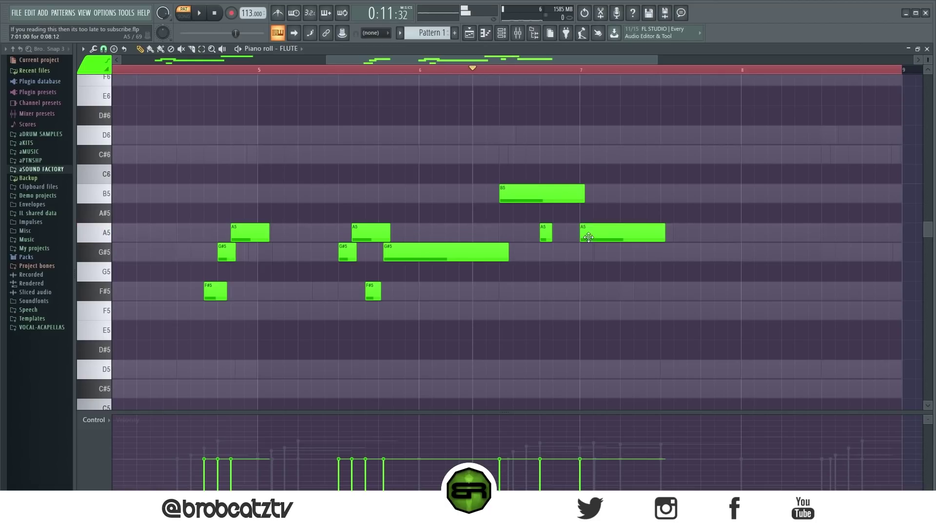
left_click_drag(664, 234, 594, 243)
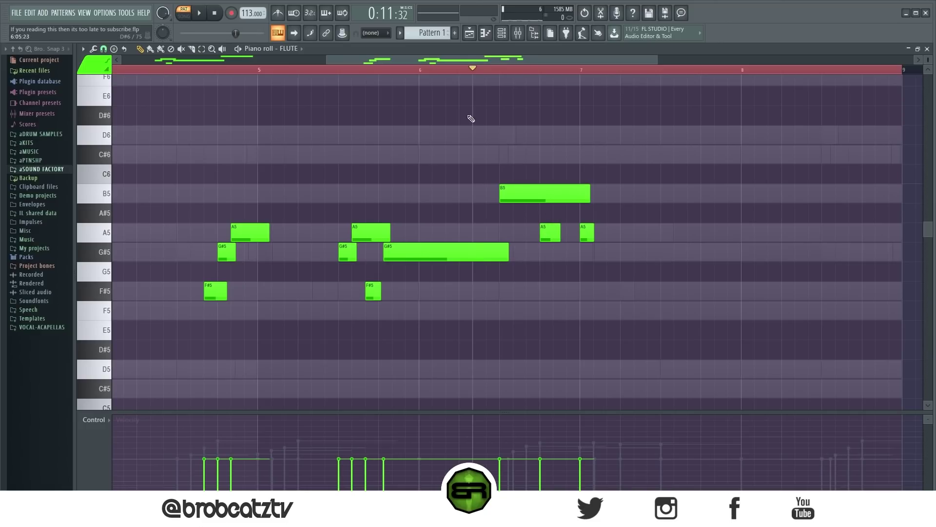
key("space")
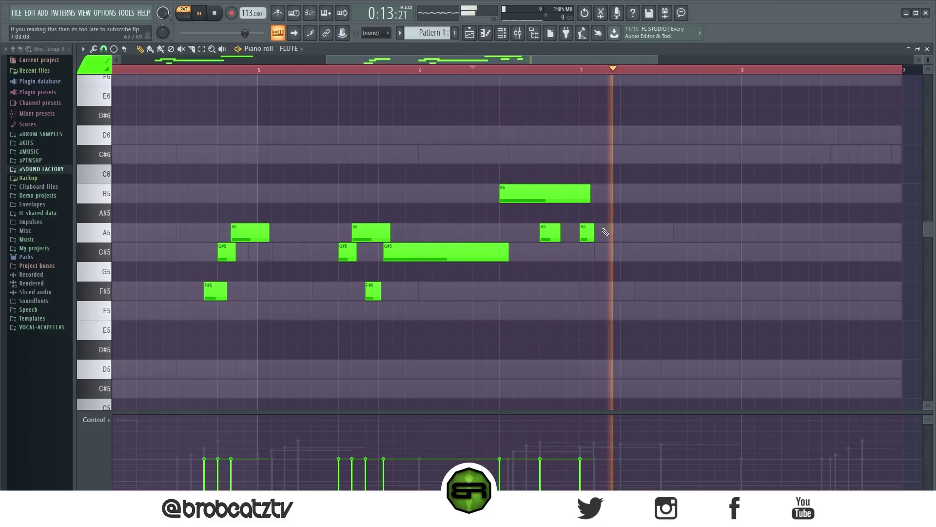
key("space")
left_click_drag(633, 166, 531, 261)
left_click_drag(465, 58, 524, 58)
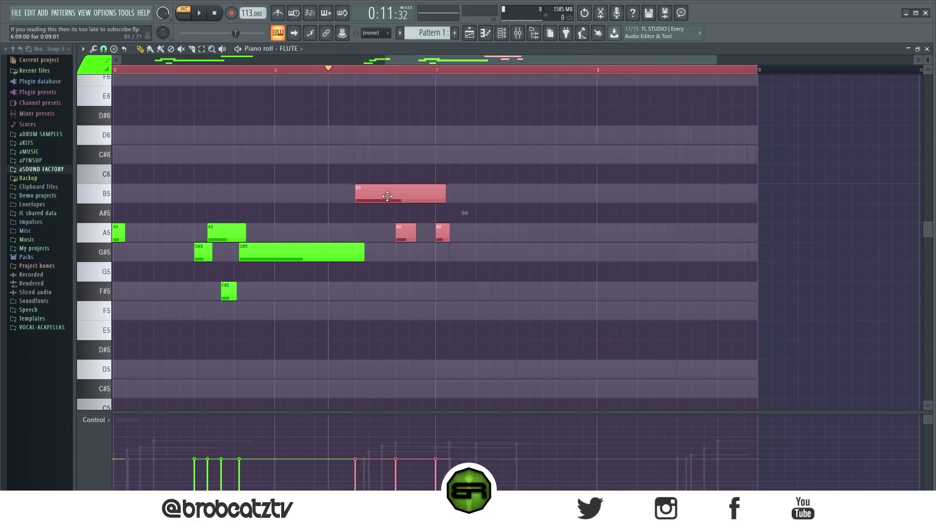
left_click(234, 231, "ctrl")
left_click(342, 250, "ctrl+shift")
left_click(389, 194, "ctrl+shift")
left_click(439, 232, "ctrl+shift")
left_click(405, 232, "ctrl+shift")
right_click(622, 320)
Copy the B5 and two short A5 notes to bar 8 as A5 and two G#5 notes, placing one G#5 just before the bar
left_click_drag(514, 146, 408, 259)
left_click_drag(393, 197, 616, 232)
left_click(600, 272, "ctrl")
mouse_move(606, 268)
left_mouse_down()
mouse_move(670, 272)
mouse_move(638, 255)
mouse_move(600, 262)
left_mouse_up()
left_click(607, 271, "ctrl")
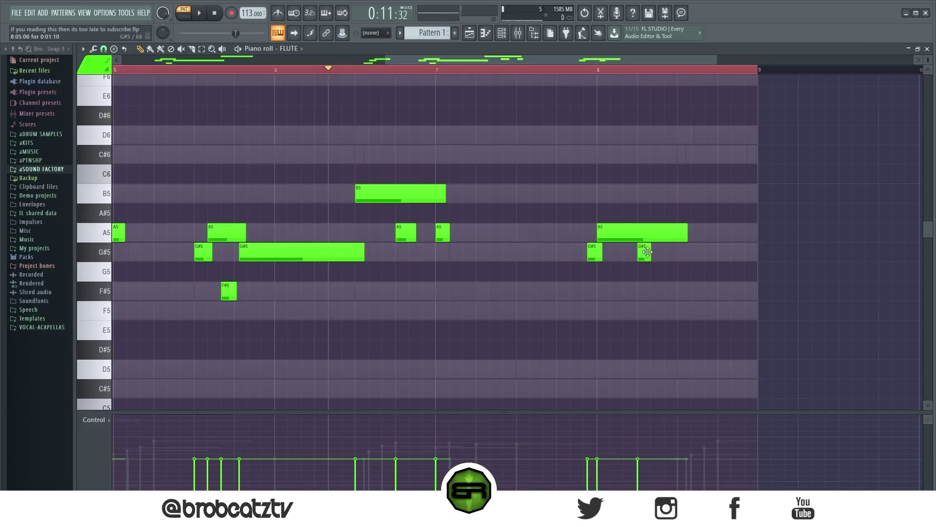
Add a short F#5 note midway through bar 8 and a C#5 note at the bar's end, and play back the ending
left_click(690, 291)
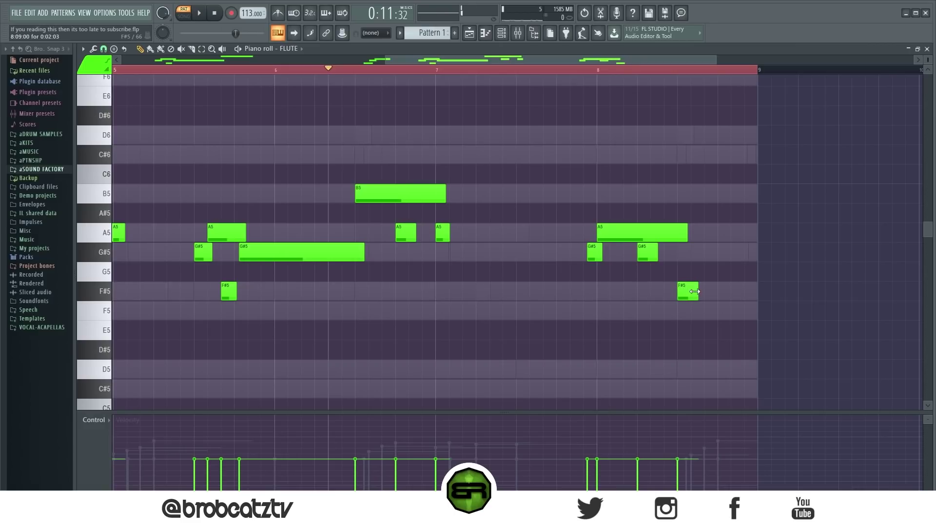
left_click_drag(692, 291, 690, 291)
left_click(721, 385)
left_click_drag(735, 390, 749, 390)
key("space")
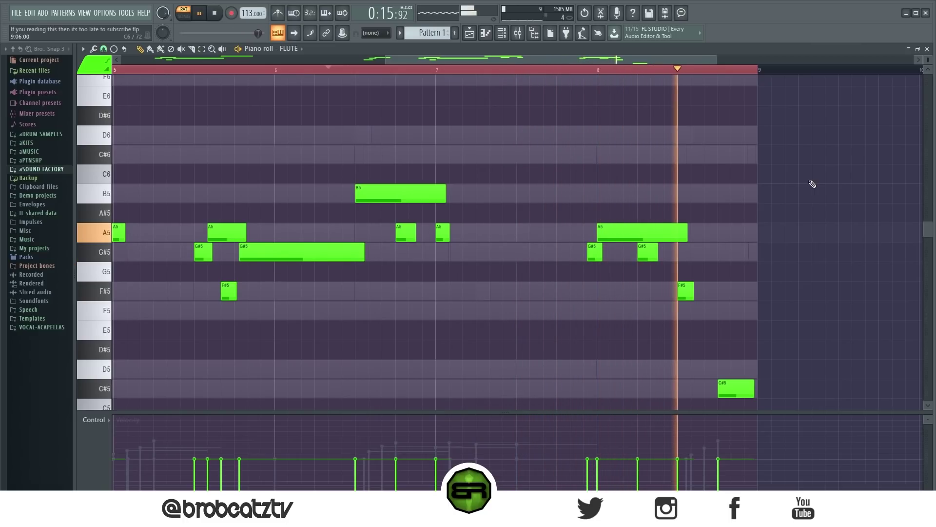
key("space")
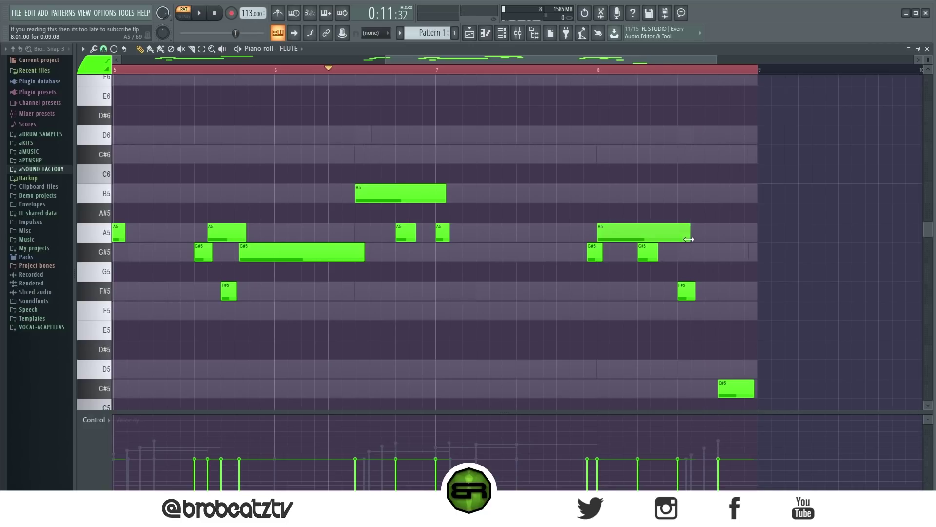
Fine-tune the lengths of the A5 and F#5 notes in bar 8 by ear, replaying the ending and moving the playback position back to recheck
key("space")
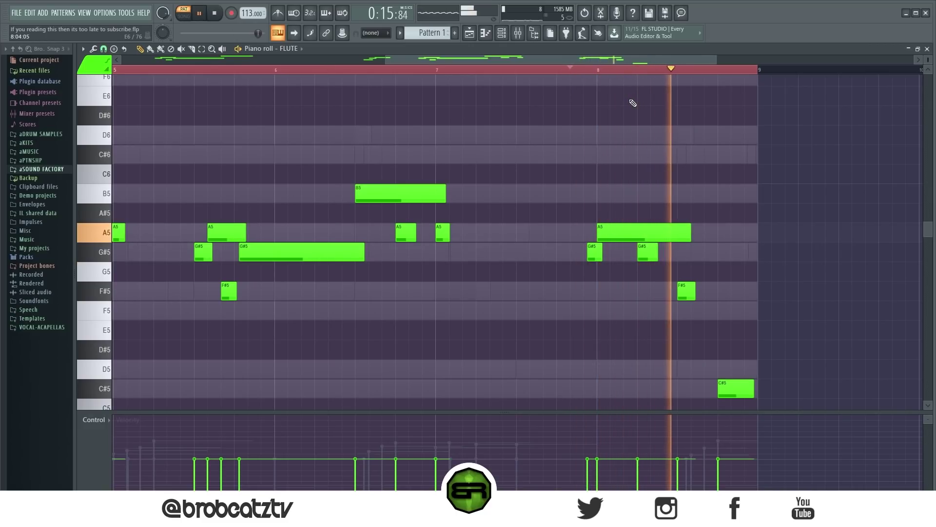
key("space")
left_click_drag(694, 289, 696, 289)
key("space")
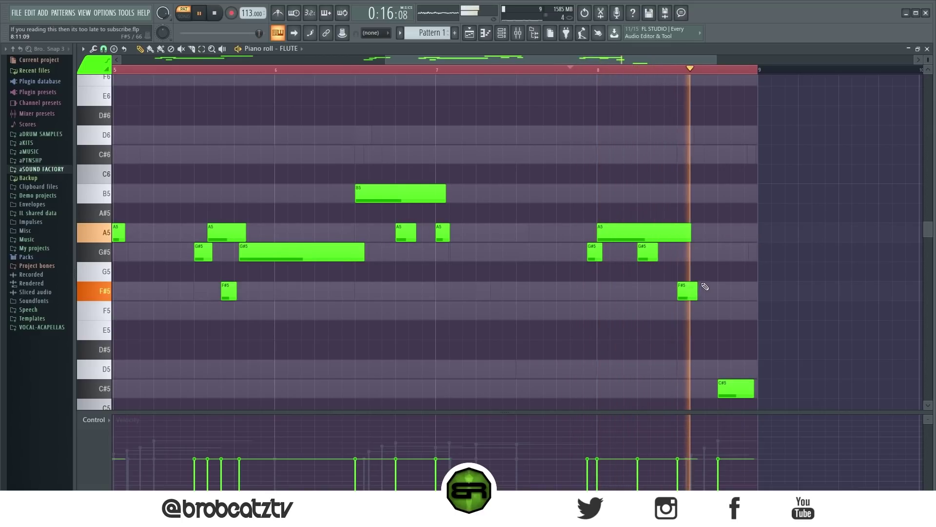
key("space")
mouse_move(696, 291)
left_mouse_down()
mouse_move(804, 291)
mouse_move(697, 291)
left_mouse_up()
key("space")
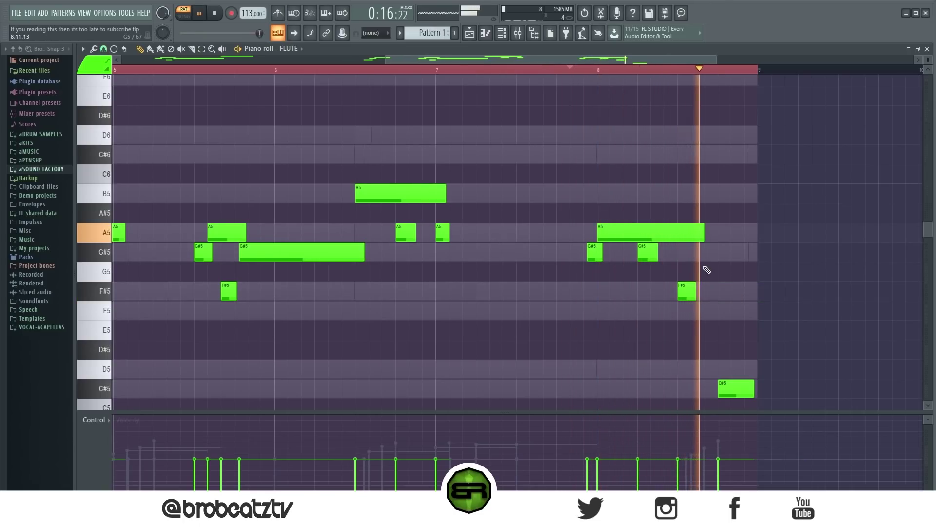
key("space")
left_click_drag(704, 237, 689, 247)
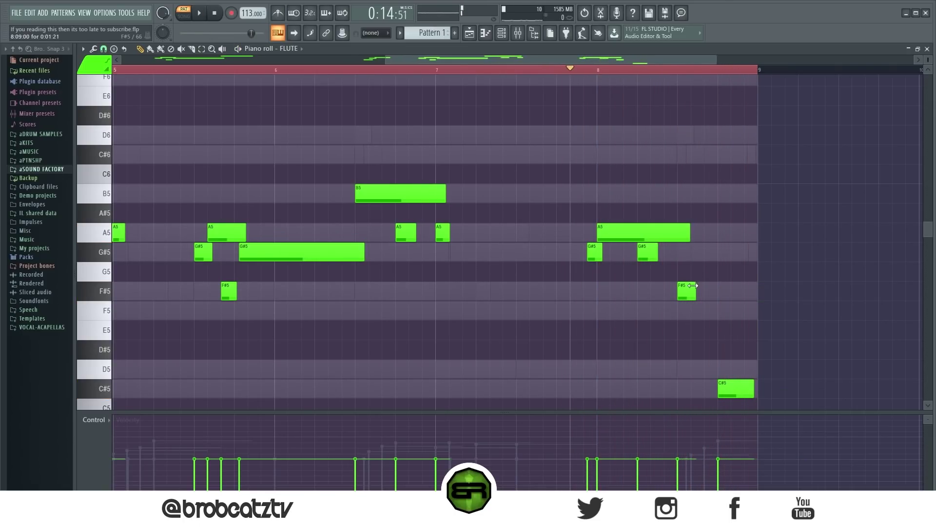
scroll(543, 76, "down", 4)
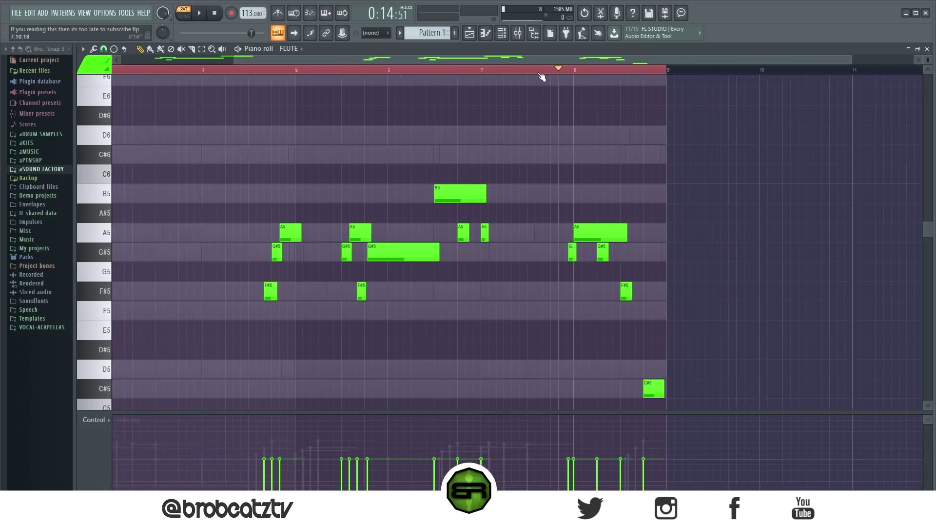
left_click(430, 71)
left_click_drag(428, 70, 381, 141)
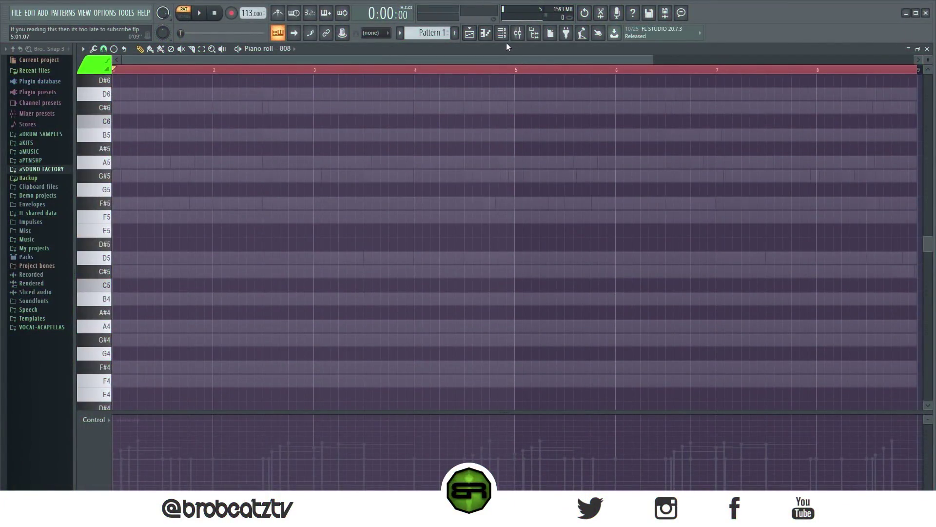
Mute the HARP, MELODIC WIND/STRING and FLUTE channels and set the 808 note grid snap to 1/2 beat
left_click(502, 33)
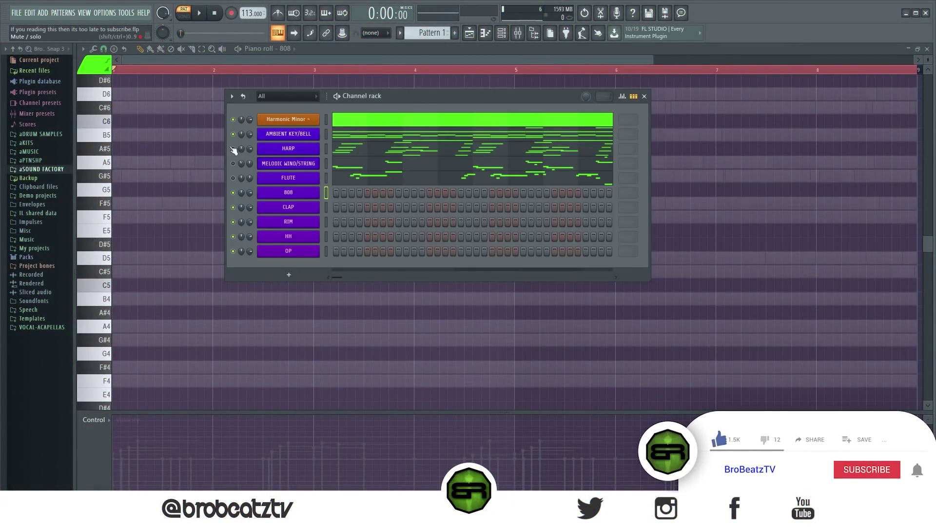
key("F6")
left_click(104, 48)
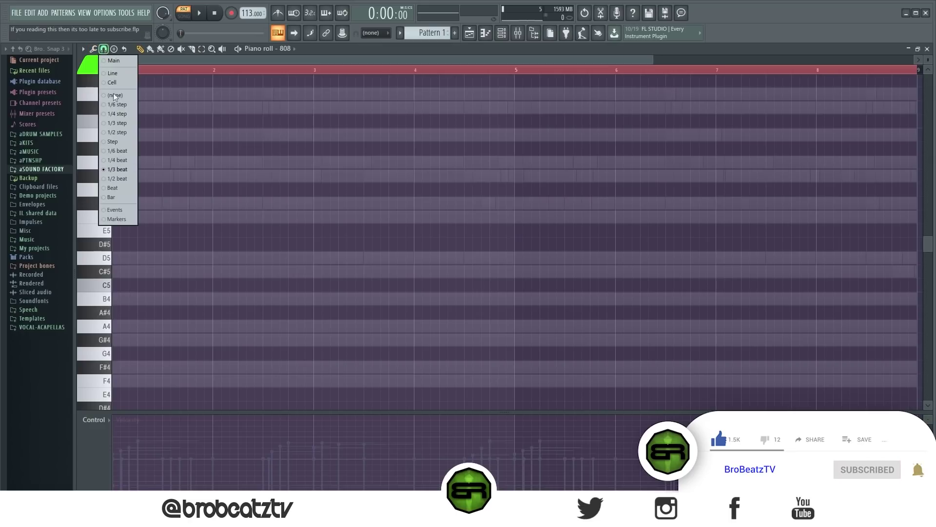
left_click(112, 179)
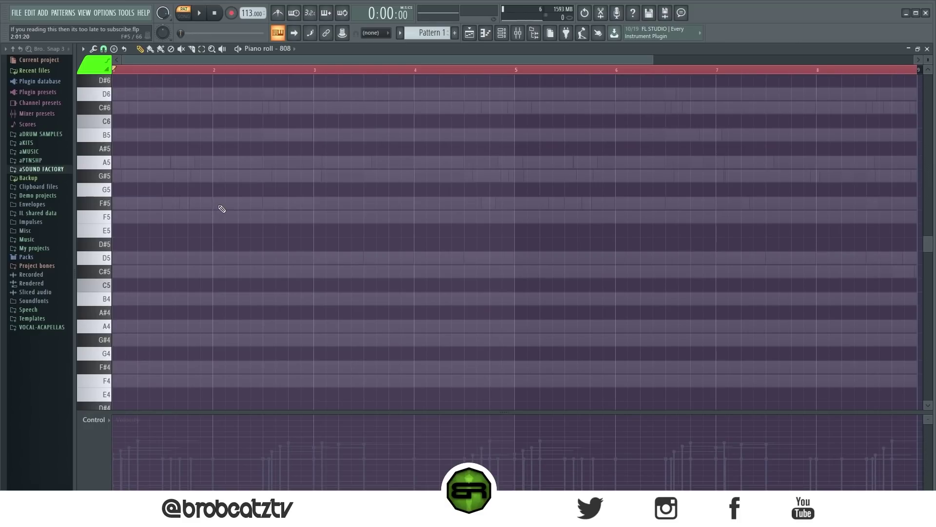
Add 808 notes in bar 1: F#6 at the start and midway through beat 2, and G#6 on beat 4, and play them back
scroll(121, 202, "up", 4)
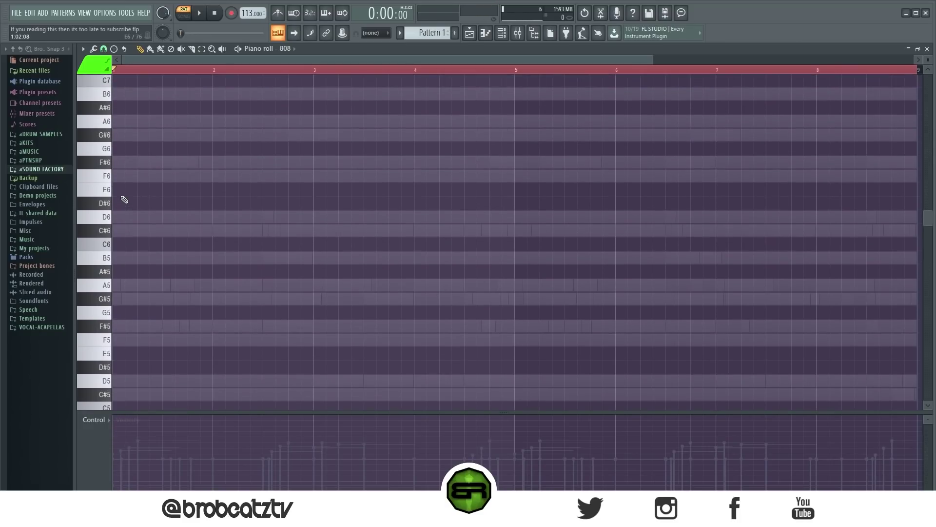
left_click(121, 203)
left_click(154, 204)
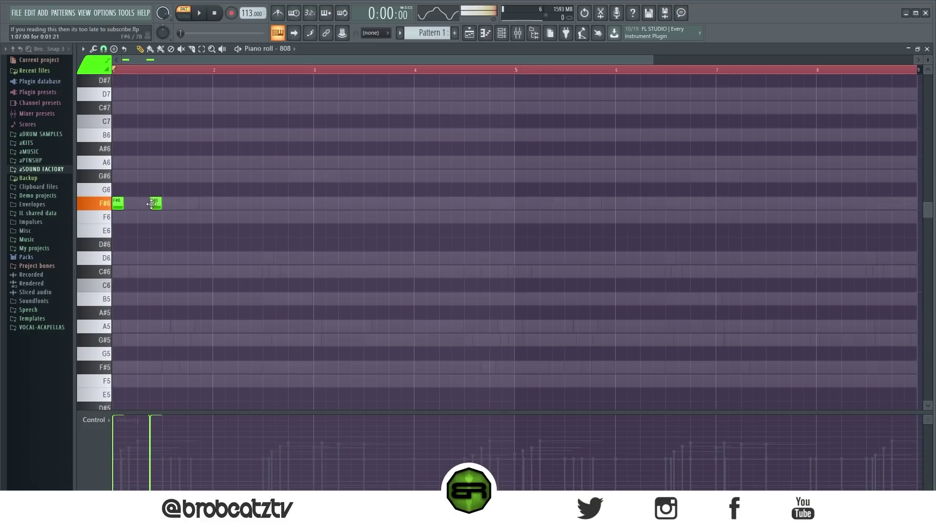
left_click(192, 203)
left_click_drag(194, 204, 193, 176)
key("space")
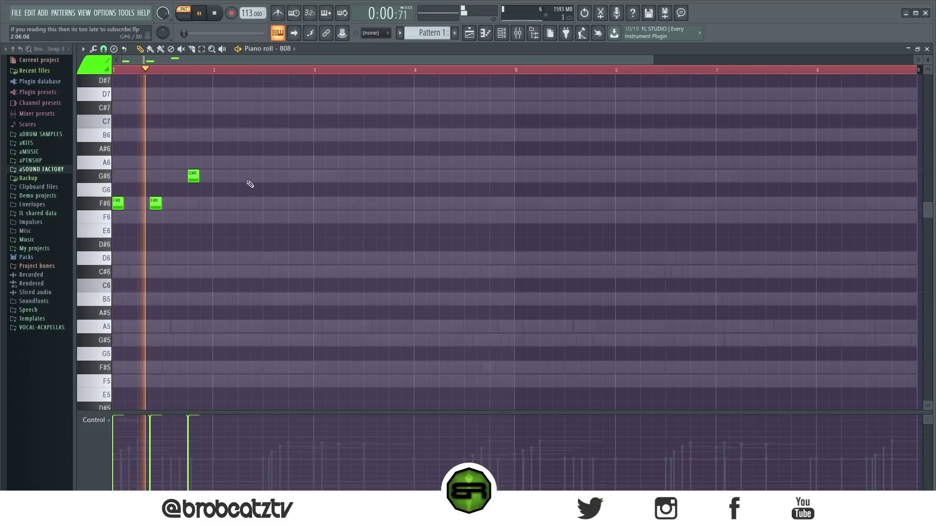
key("space")
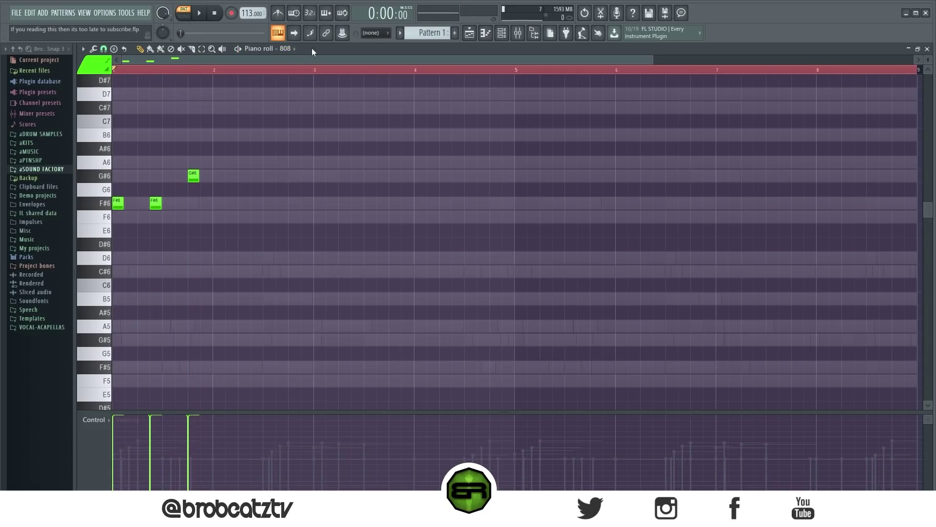
Examine the HARP and AMBIENT KEY/BELL notes to work out which pitches the 808 should follow
scroll(293, 50, "down", 2)
scroll(294, 48, "down", 1)
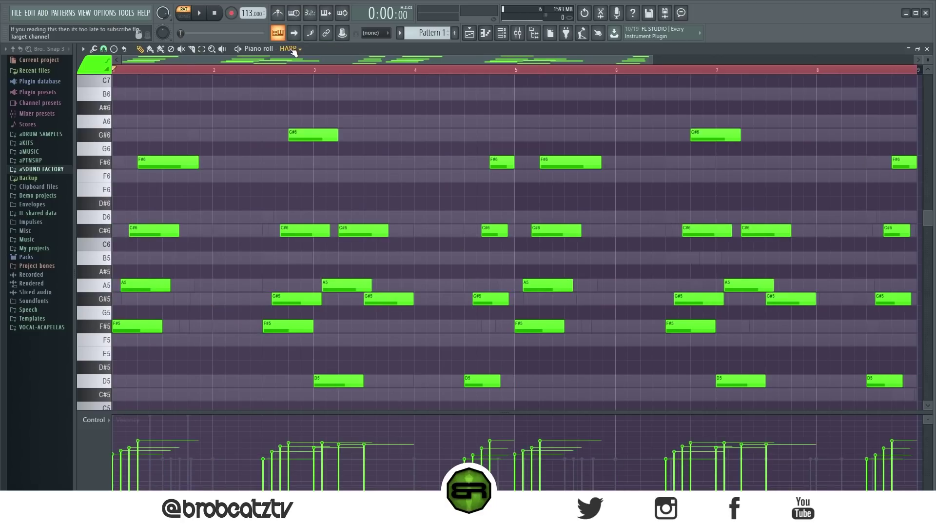
left_click_drag(123, 326, 137, 286)
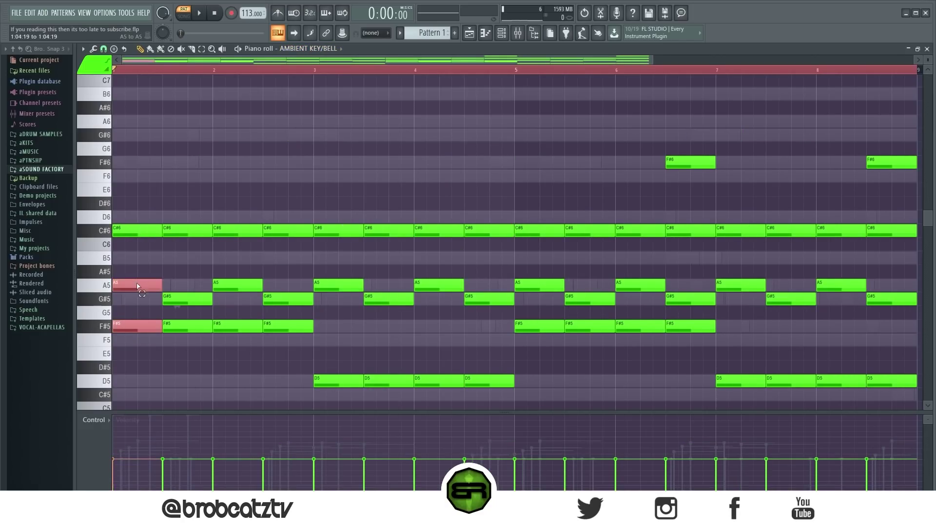
left_click_drag(152, 248, 188, 246)
right_click(117, 233, "ctrl")
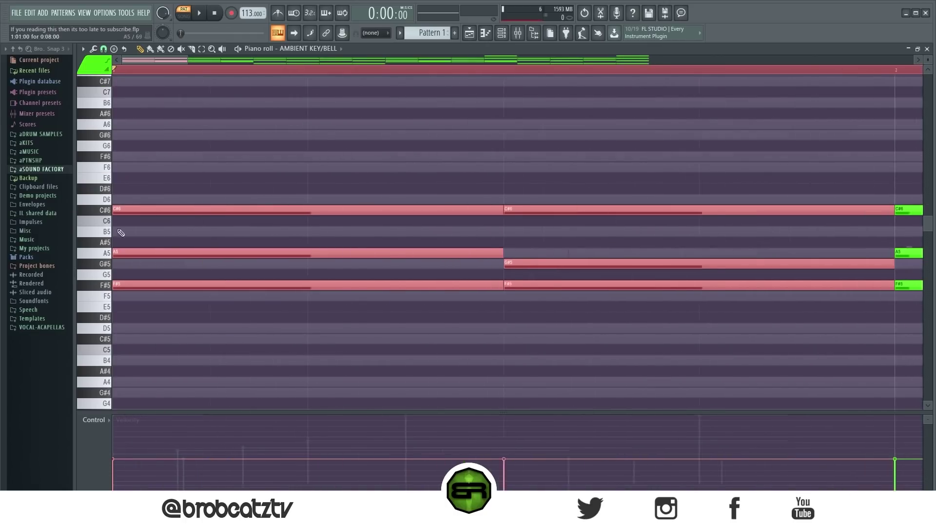
right_click(257, 325, "ctrl")
left_click(250, 159, "ctrl")
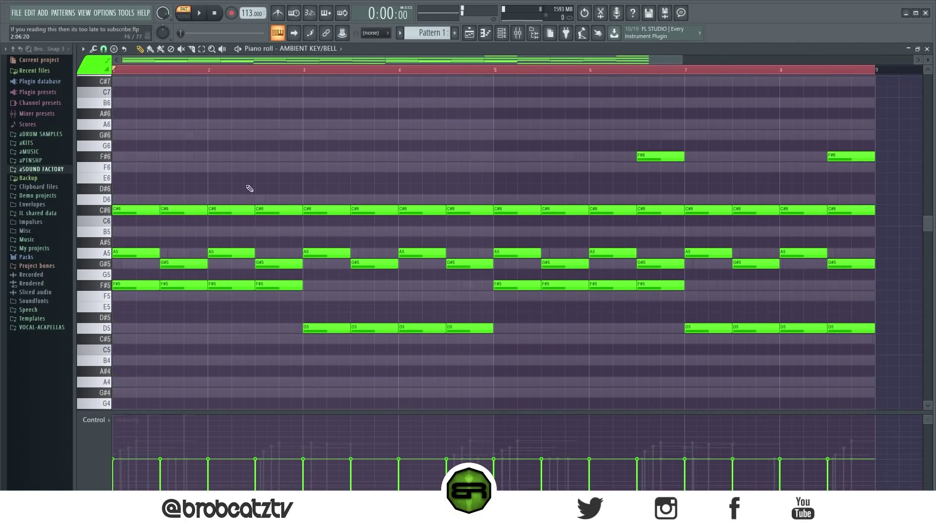
left_click(303, 328)
left_click_drag(204, 252, 266, 203, "ctrl")
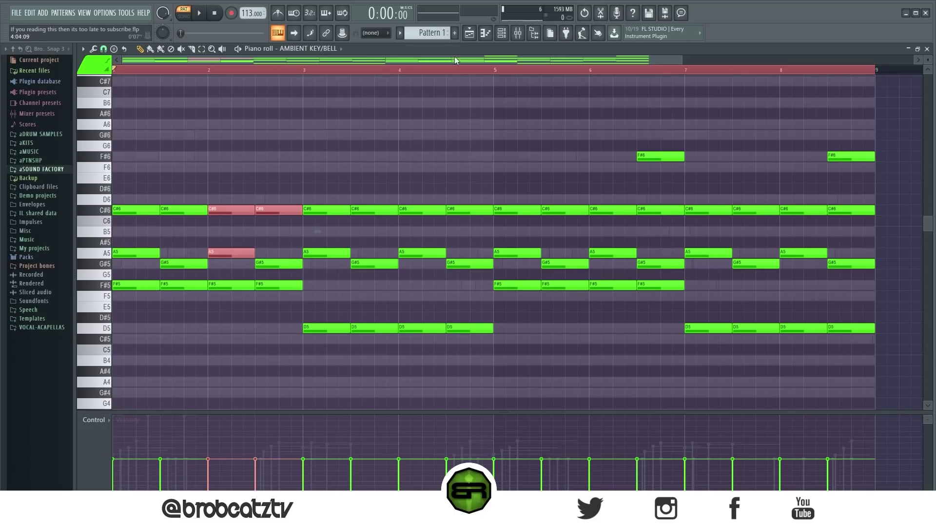
Return to the 808 notes and add a G#6 note on beat 4 of bar 2 during playback
left_click(501, 33)
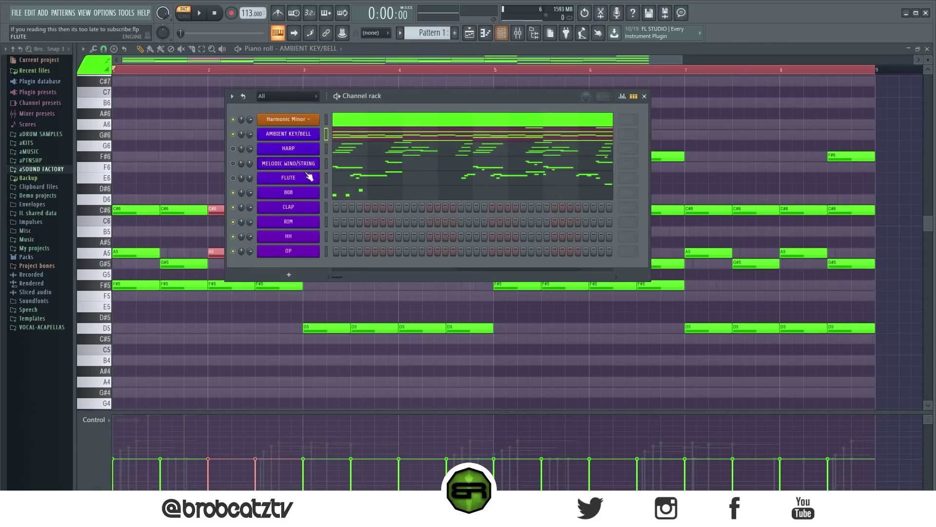
left_click(360, 196)
scroll(243, 220, "up", 3)
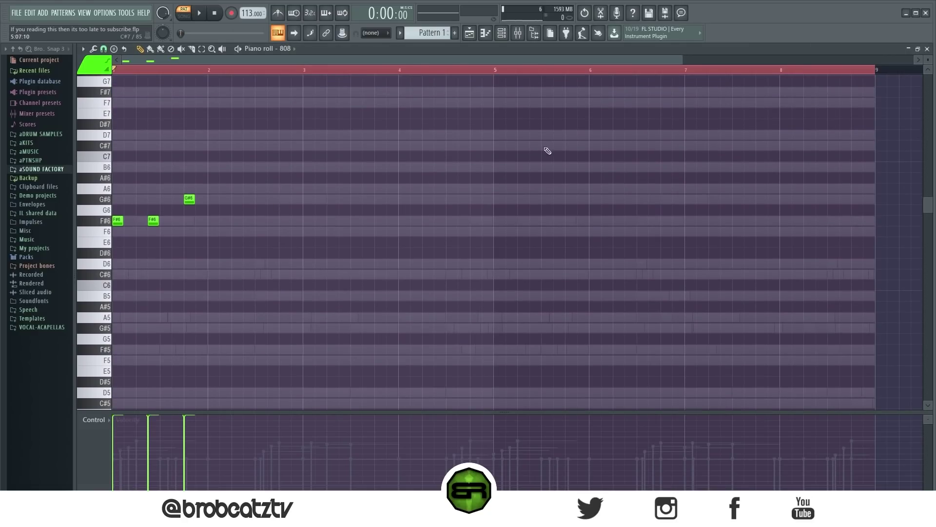
left_click_drag(682, 59, 421, 59)
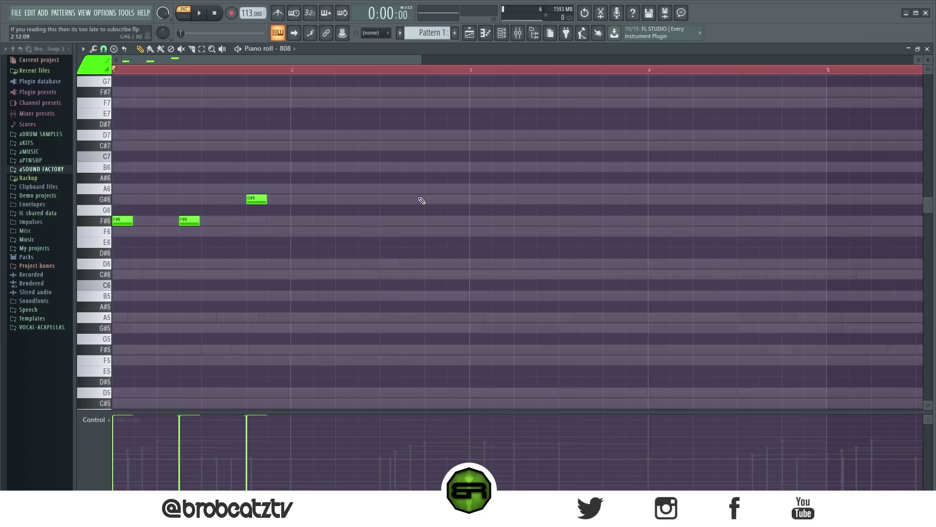
key("space")
left_click(426, 200)
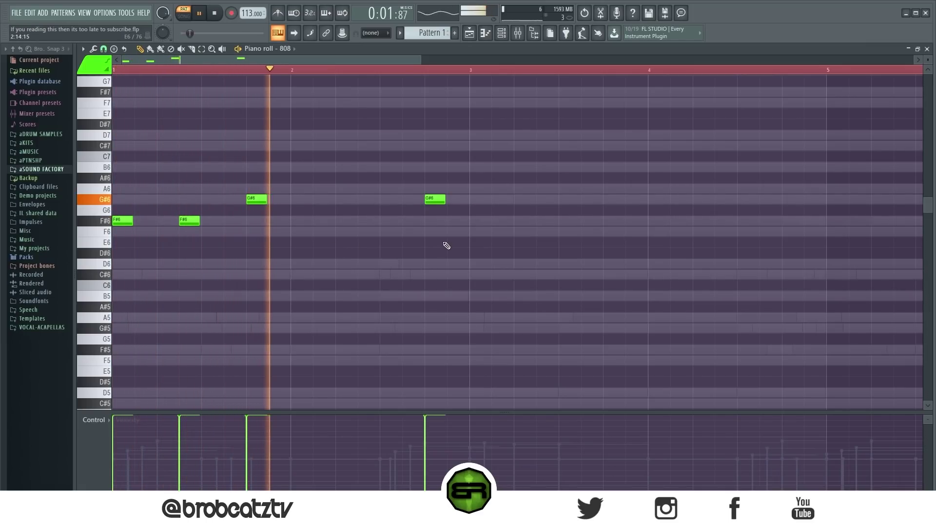
key("space")
Add three evenly spaced D6 notes to the 808 in bar 3, starting at the bar line, and audition them
left_click(470, 317)
right_click(470, 317)
left_click(466, 263)
key("space")
left_click(539, 264)
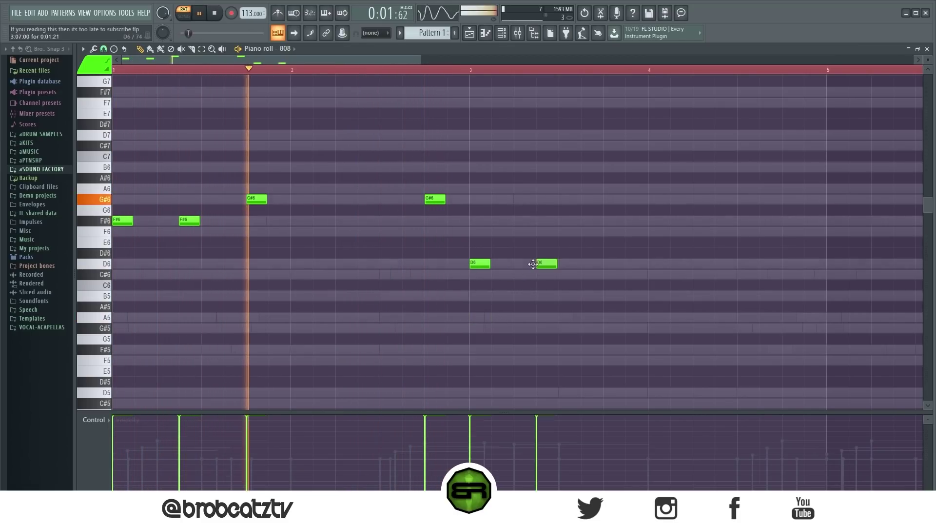
left_click(606, 264)
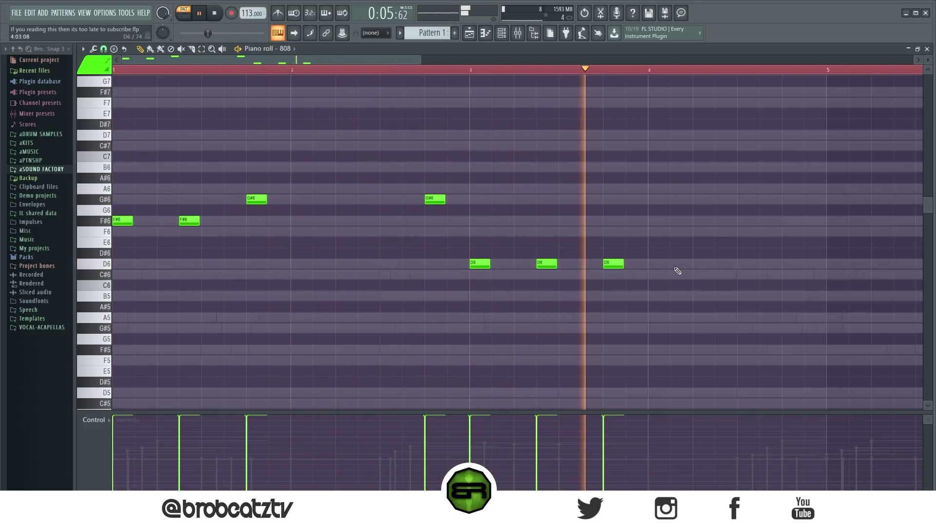
key("space")
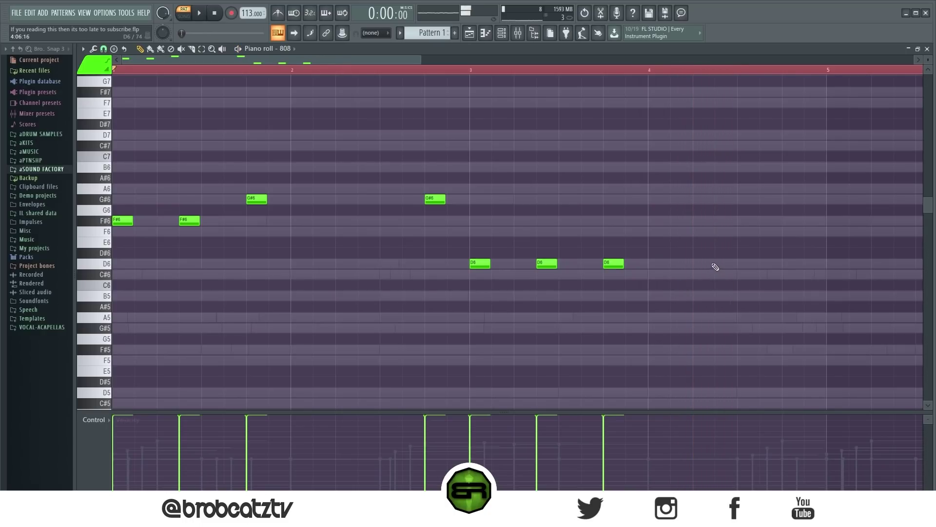
Add a D6 note midway through beat 2 of bar 4, chop it into four short hits, and follow it with a C#6 note
left_click(715, 264)
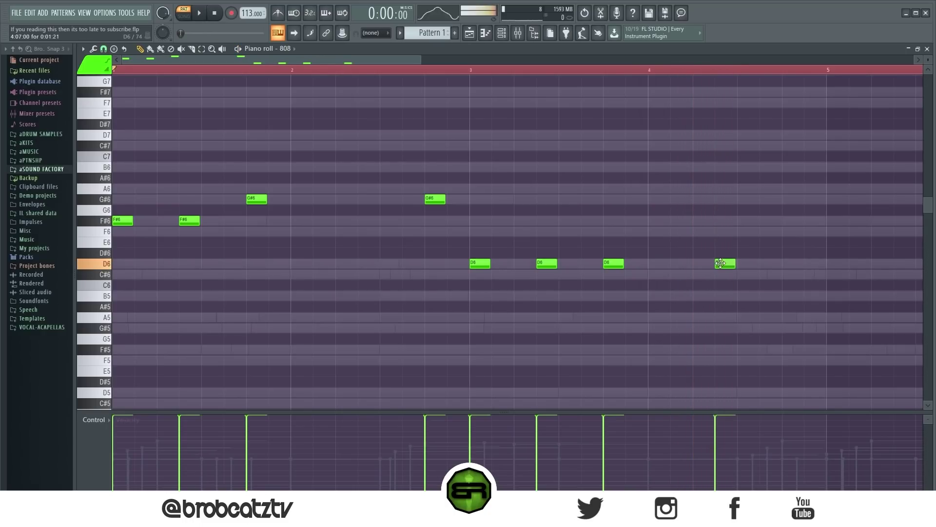
key("ctrl+a")
key("ctrl+d")
left_click(744, 266)
left_click(725, 266, "ctrl")
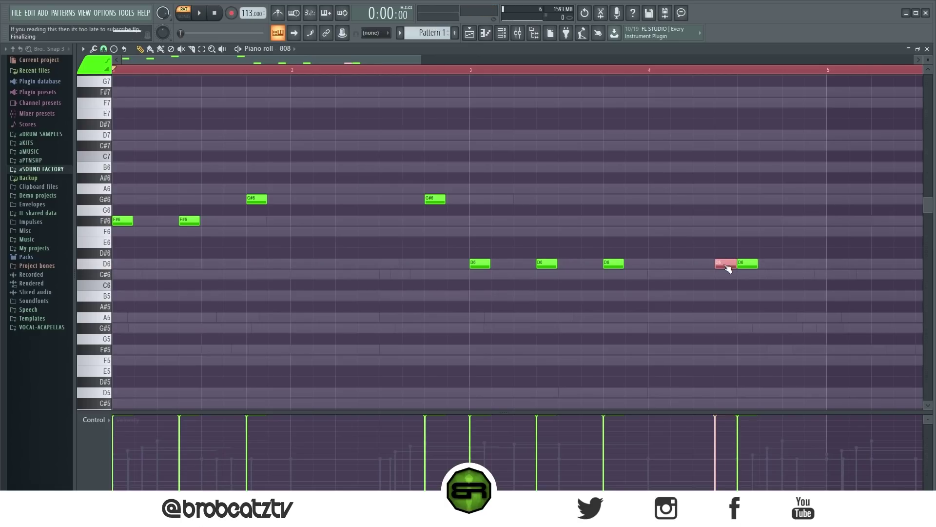
key("alt+u")
left_click(507, 213)
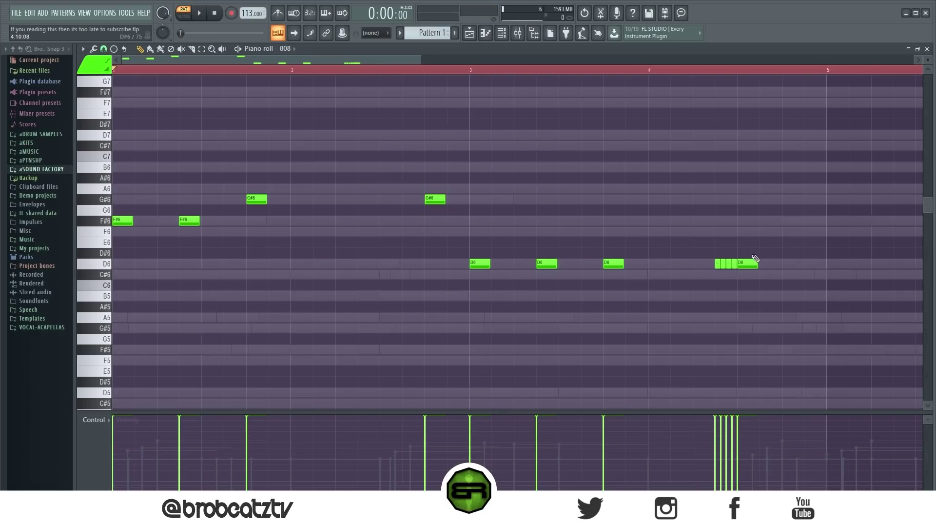
left_click_drag(754, 261, 745, 272)
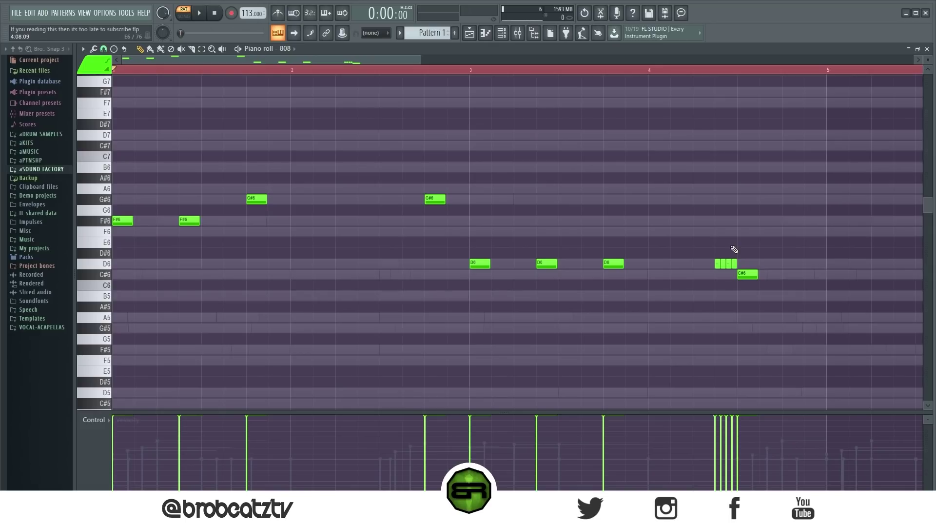
Add a D7 note on beat 4 of bar 4 and play the 808 pattern from the end of bar 2
left_click_drag(482, 262, 788, 131)
key("ctrl+a")
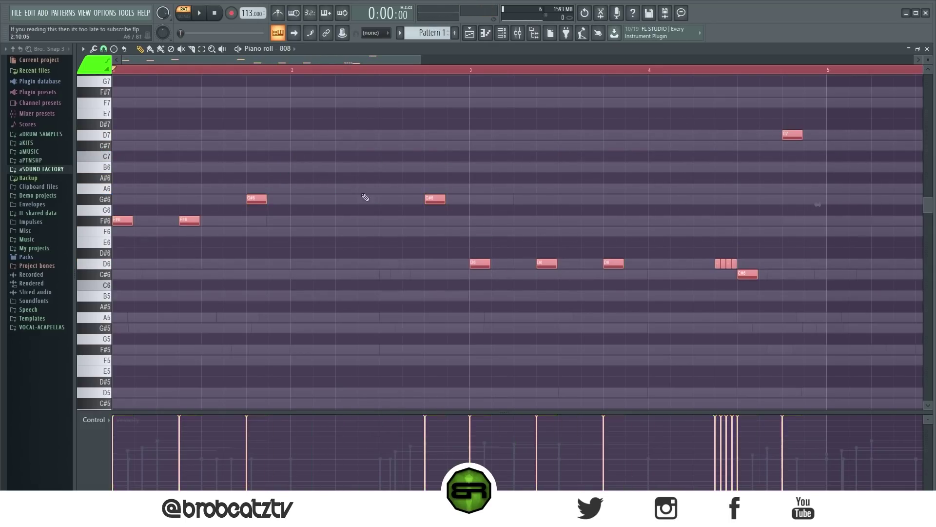
scroll(222, 72, "down", 1)
key("ctrl+d")
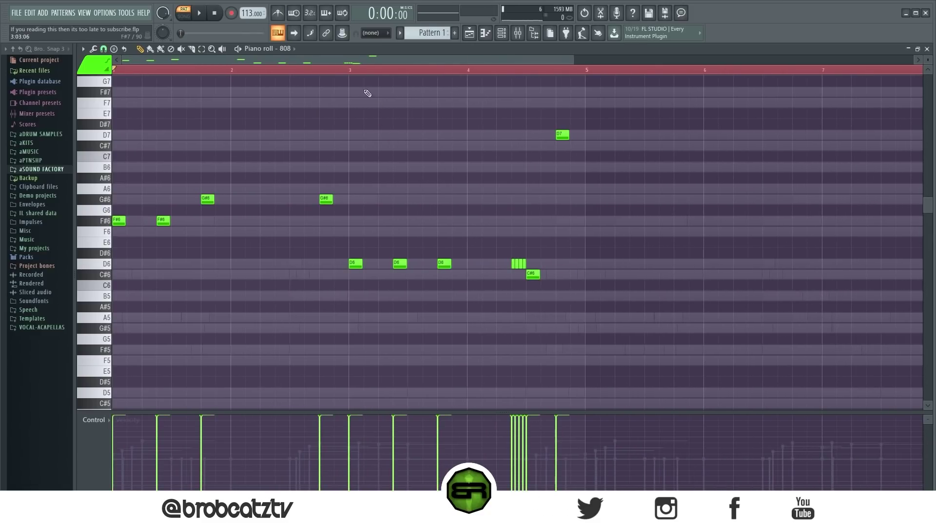
left_click(307, 70)
key("space")
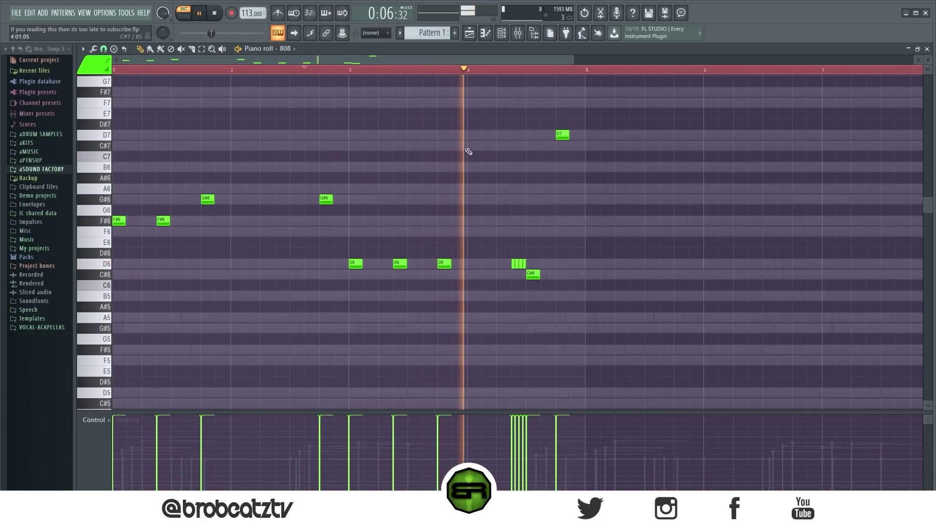
Shift the four chopped D6 hits and the following C#6 note to start on beat 3 of bar 4, and audition them
key("space")
key("space")
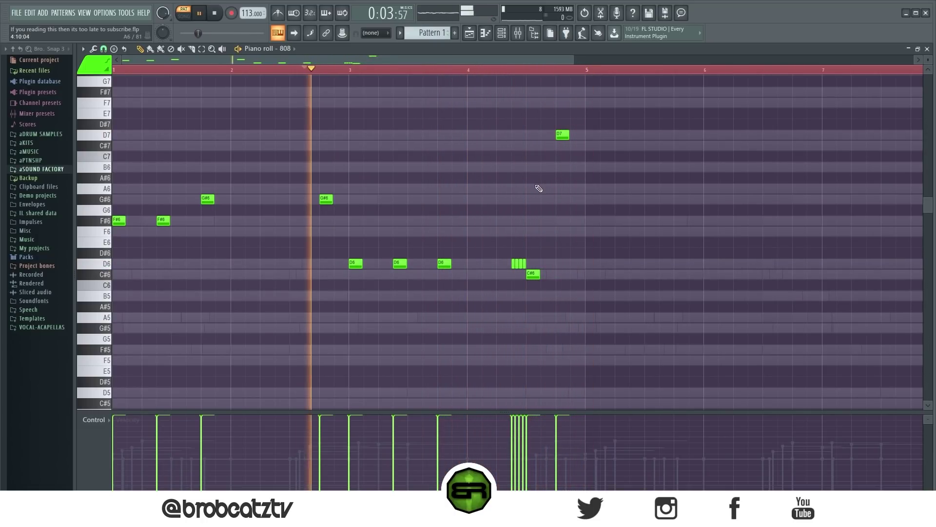
key("space")
left_click_drag(556, 238, 548, 277)
left_click(512, 70)
key("space")
key("space")
key("space")
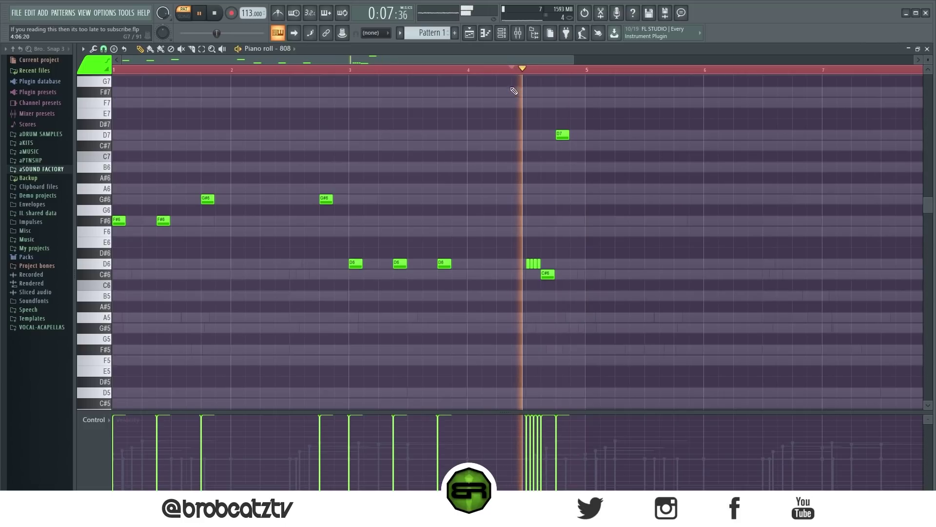
key("space")
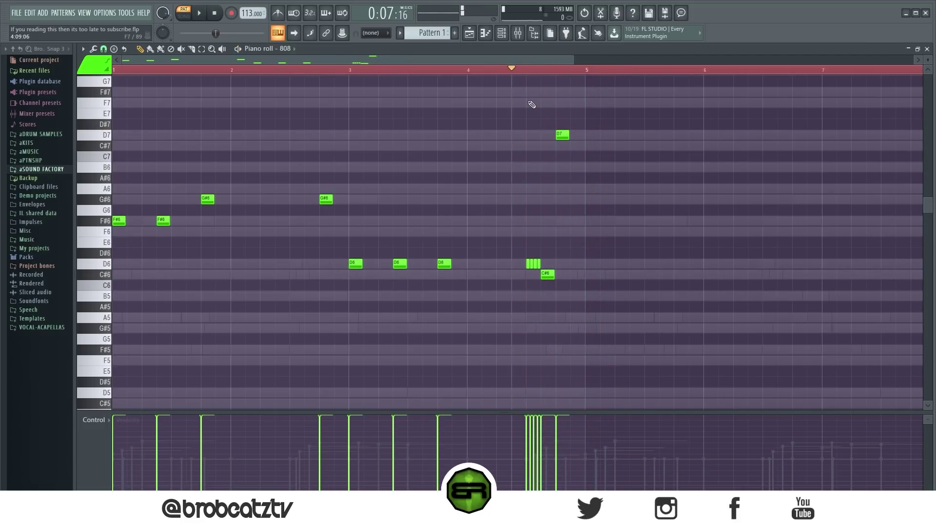
Duplicate the four-bar 808 pattern into bars 5 to 8 and delete the F#6 note at the start of bar 5
left_click_drag(649, 90, 115, 342)
key("ctrl+b")
left_click(592, 236)
right_click(592, 221)
Lower the G#6 note on beat 4 of bar 5 by one octave and audition the 808 from bar 4
left_click_drag(525, 61, 708, 86)
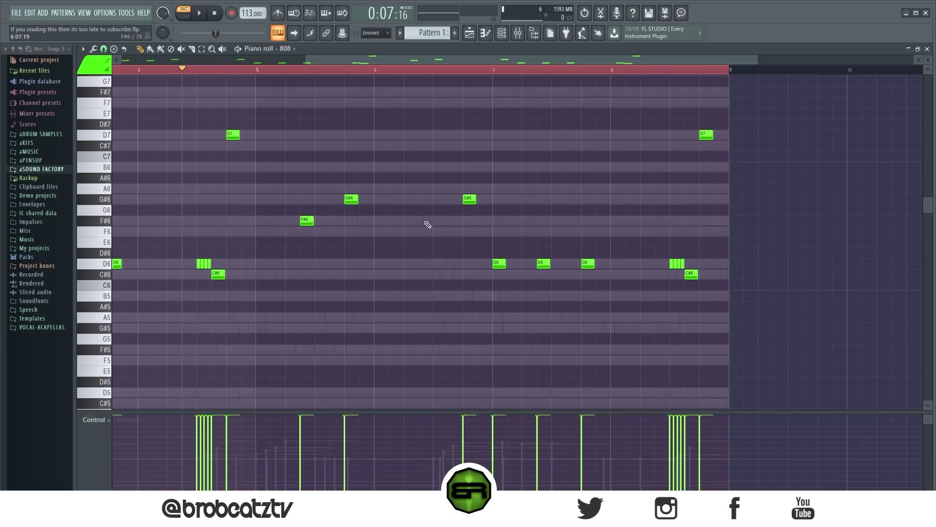
key("ctrl+Down")
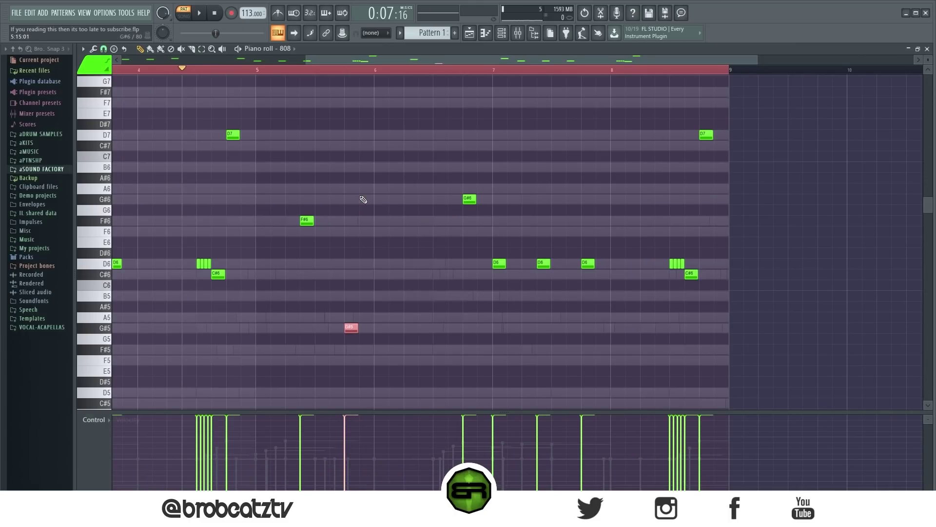
left_click(335, 132)
left_click_drag(217, 277, 203, 257)
key("space")
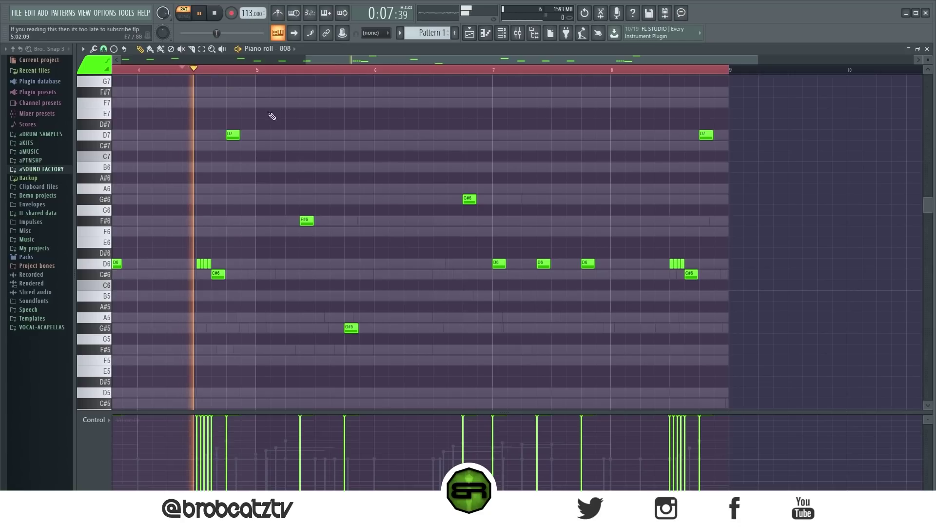
key("space")
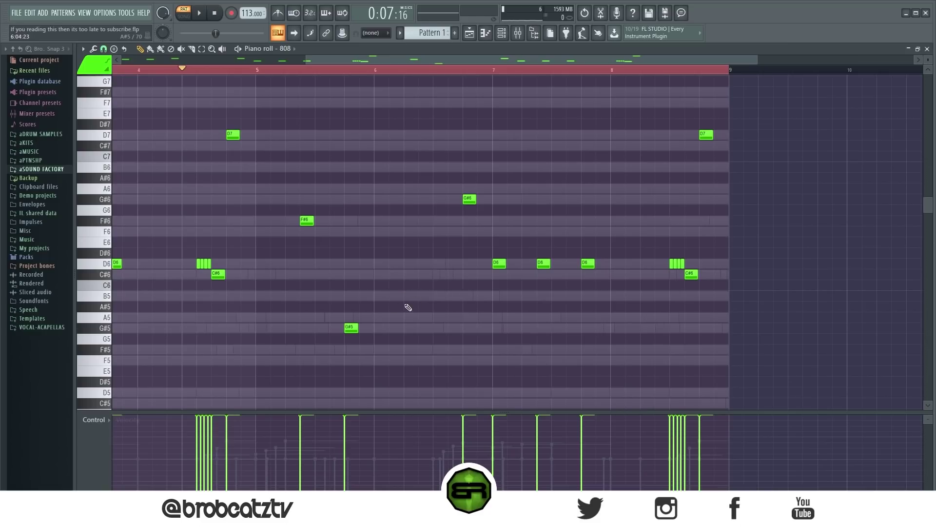
Add a G#5 note midway through beat 2 of bar 6, chop it into four short hits, and follow it with an F#6 note
left_click_drag(499, 330, 427, 329)
left_click(426, 329, "ctrl")
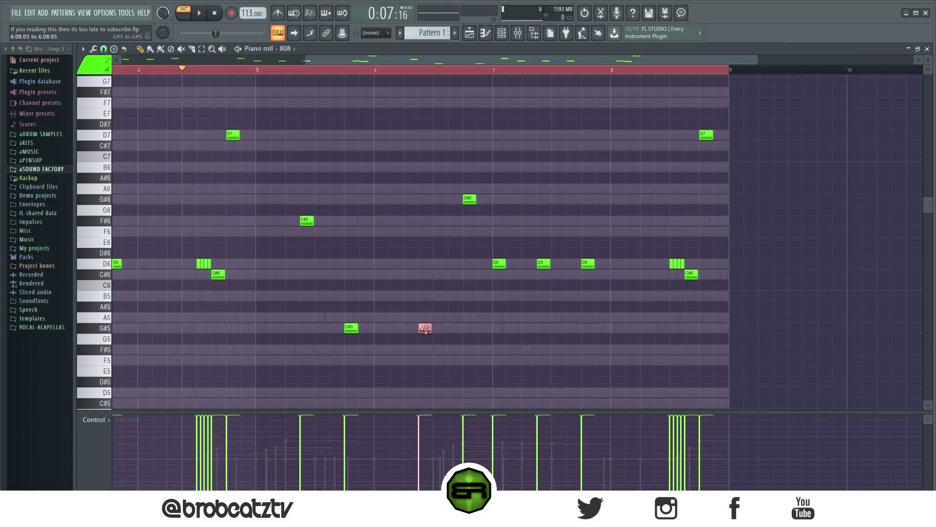
key("alt+u")
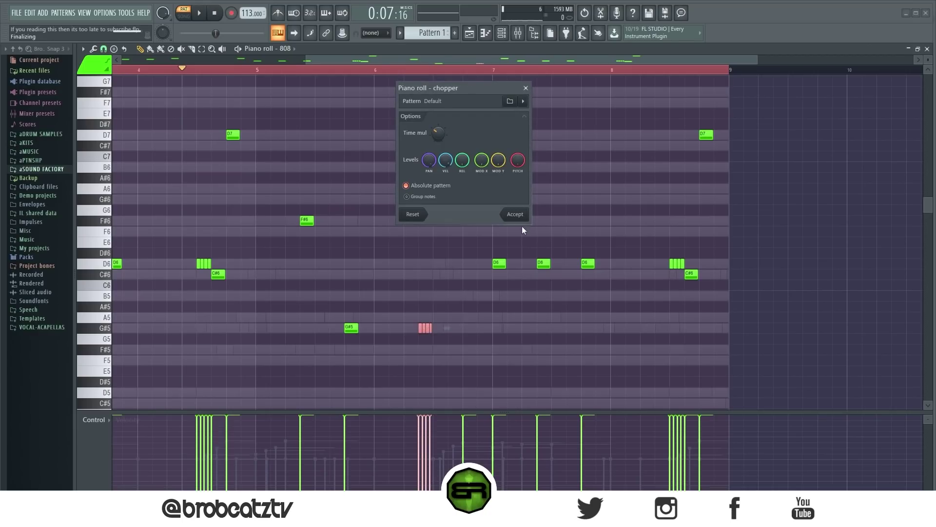
left_click(512, 213)
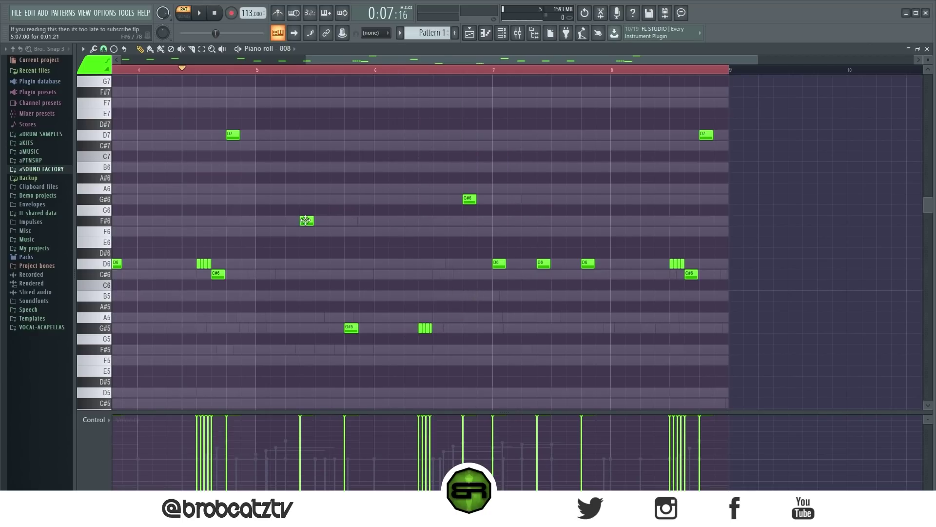
left_click(434, 224)
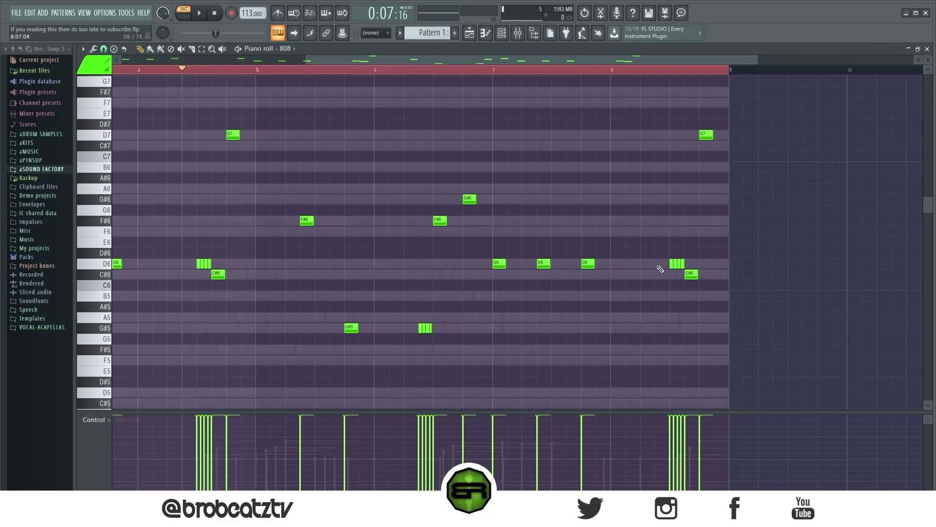
Raise the C#6 note in bar 8 to D6, add a C#7 note after the D7, and audition the ending
left_click_drag(688, 274, 691, 264)
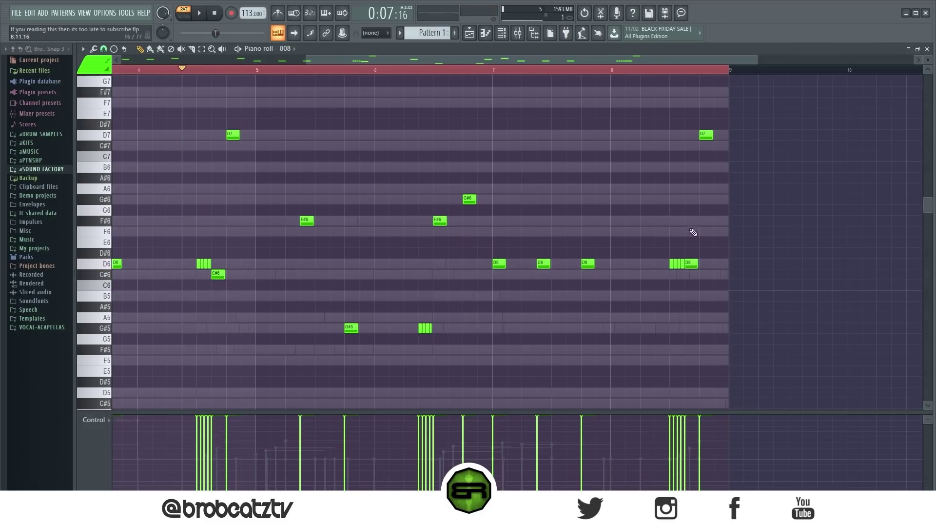
left_click(721, 145)
key("space")
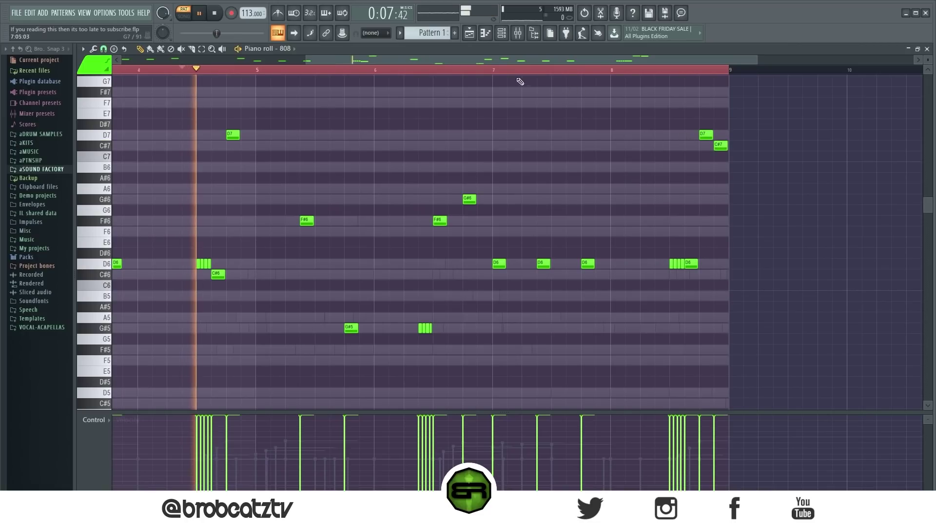
mouse_move(618, 251)
left_mouse_down()
mouse_move(497, 263)
mouse_move(499, 272)
mouse_move(499, 264)
left_mouse_up()
key("space")
key("space")
left_click(664, 69)
key("space")
Lower all the 808 notes by one octave and play back the whole pattern
key("ctrl+a")
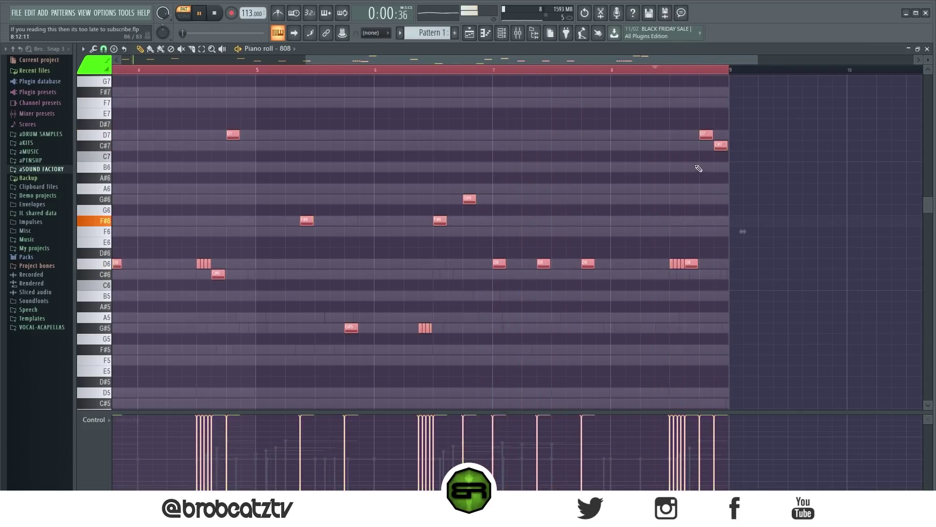
key("ctrl+Down")
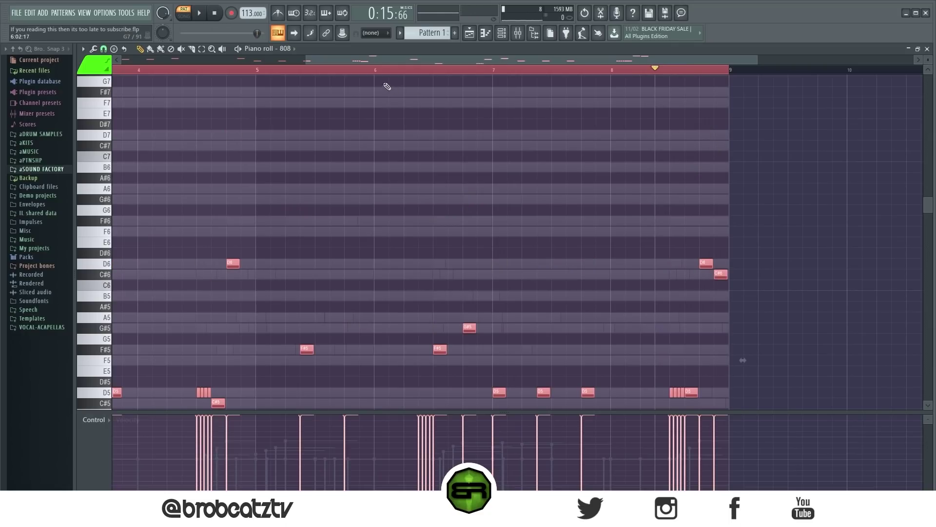
scroll(378, 74, "down", 2)
scroll(293, 133, "down", 3)
key("ctrl+d")
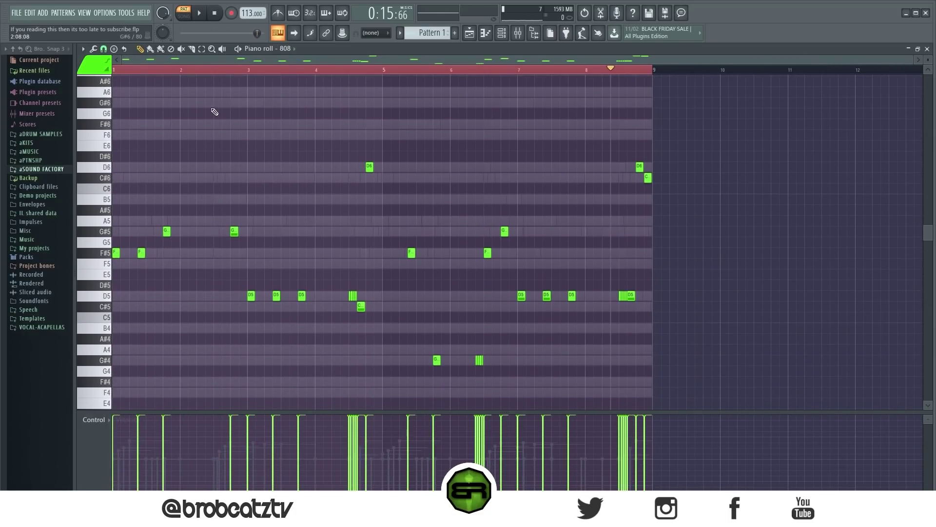
scroll(641, 74, "up", 2)
key("space")
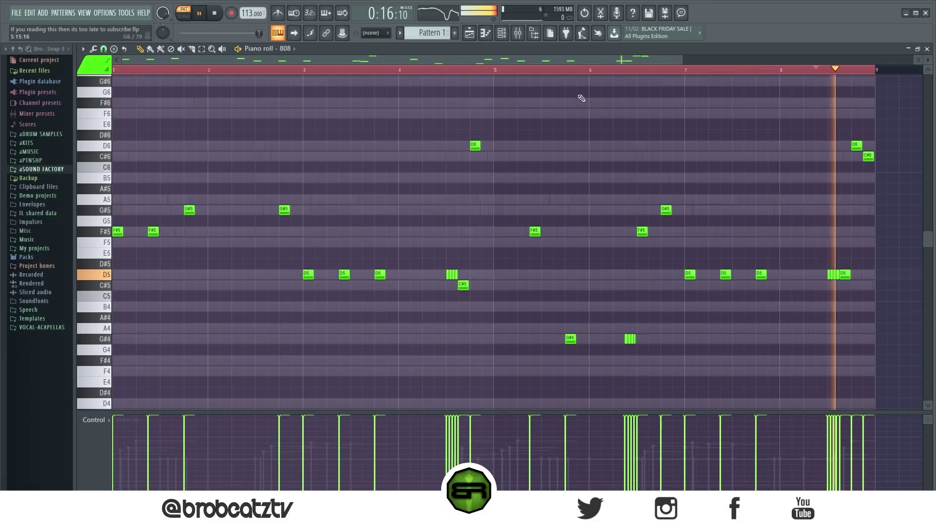
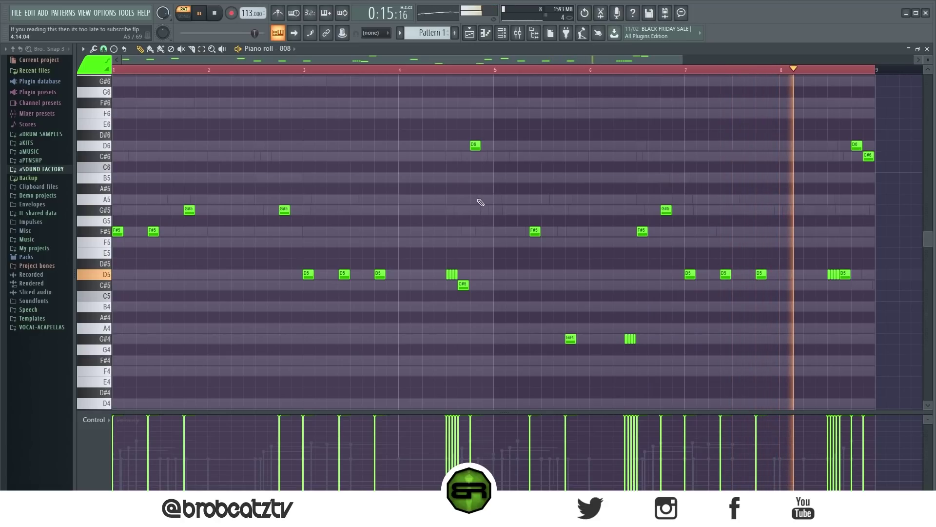
key("space")
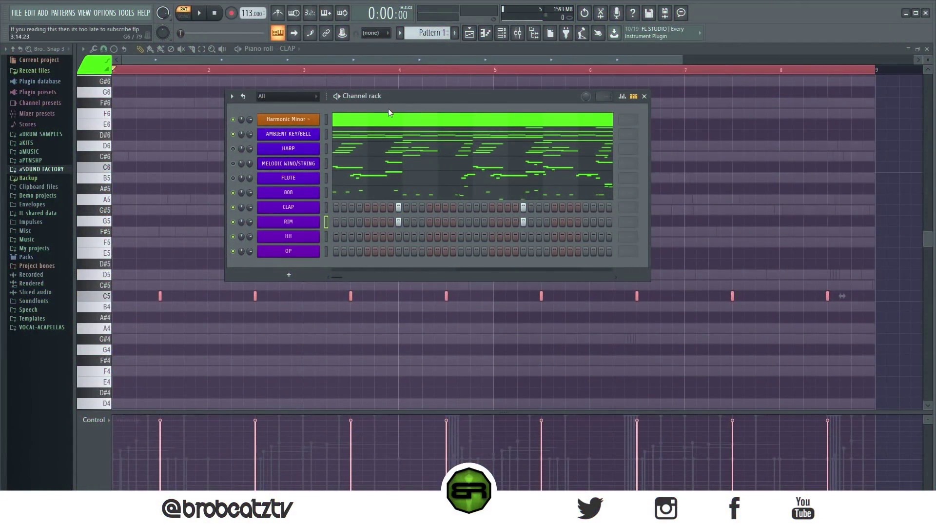
Clear and re-enter the CLAP and RIM hits on beat 3 of bar 1
key("Up")
right_click(400, 207)
right_click(400, 220)
key("Up")
left_click_drag(396, 207, 397, 219)
key("Down")
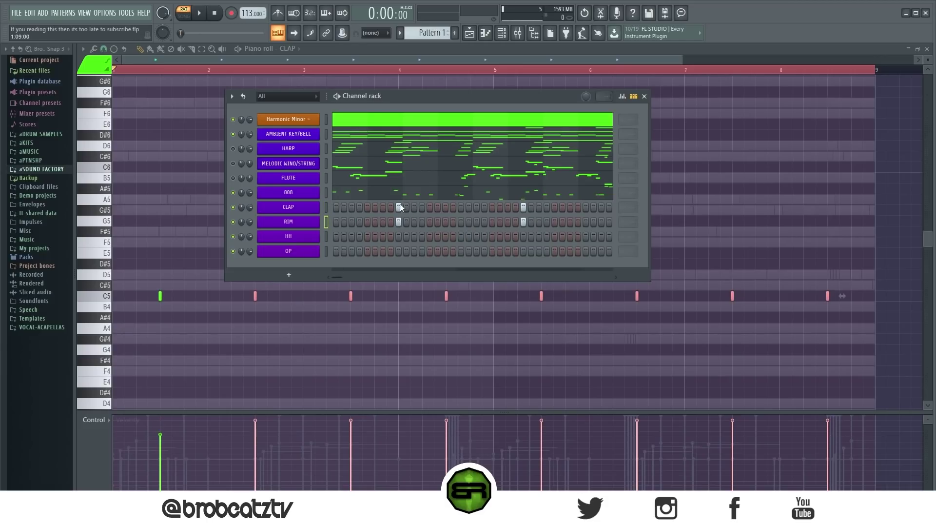
Set the first CLAP hit's velocity to 94% in the piano roll, and level the first RIM hit's velocity with its other hits
right_click(311, 206)
left_click(339, 208)
right_click(312, 209)
left_click(341, 208)
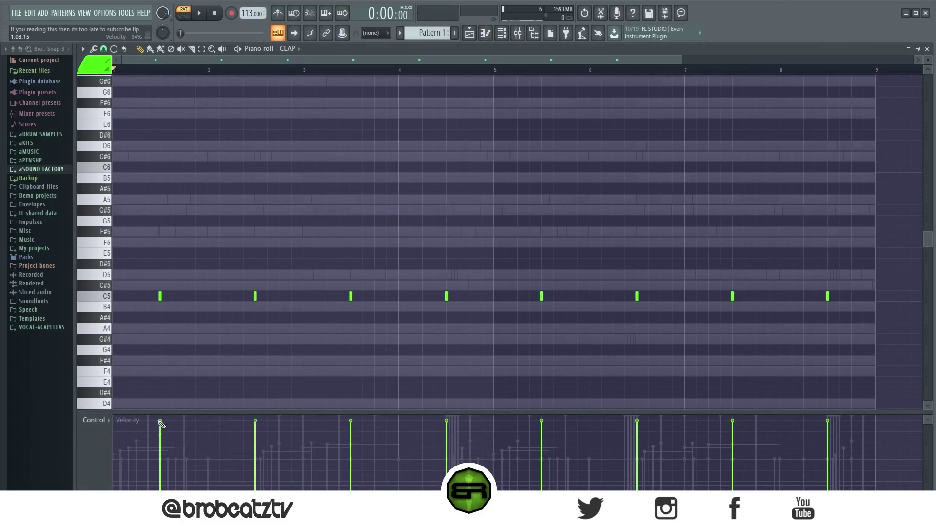
left_click(503, 33)
right_click(326, 210)
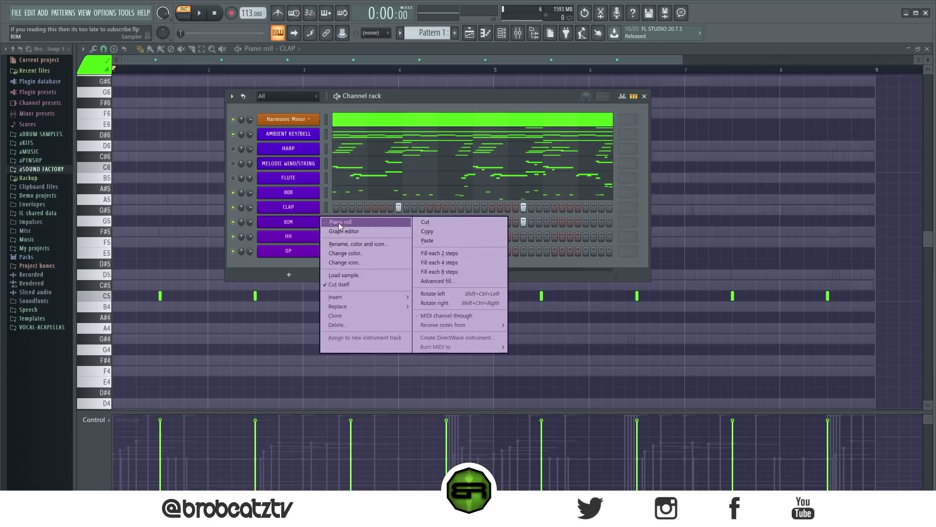
left_click(338, 221)
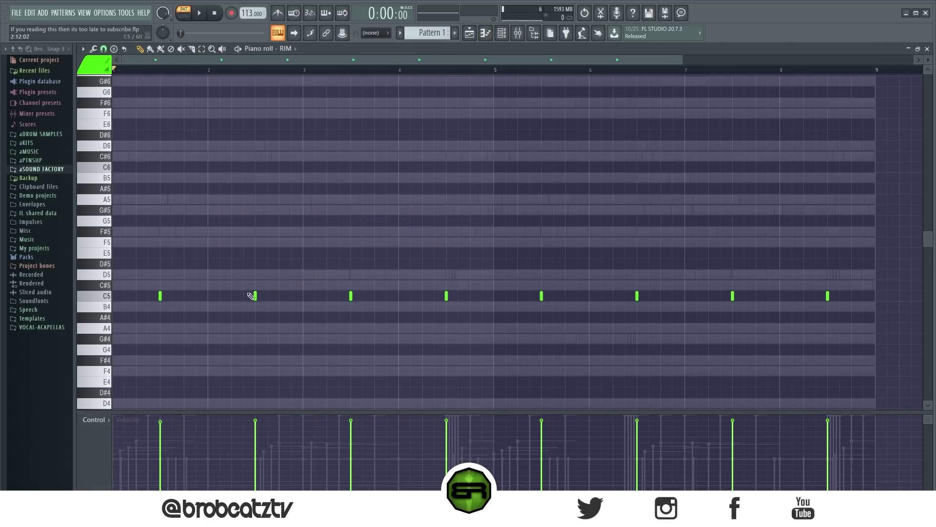
Open the HH channel in the piano roll and fill the channel with a hit every 2 steps
left_click(500, 33)
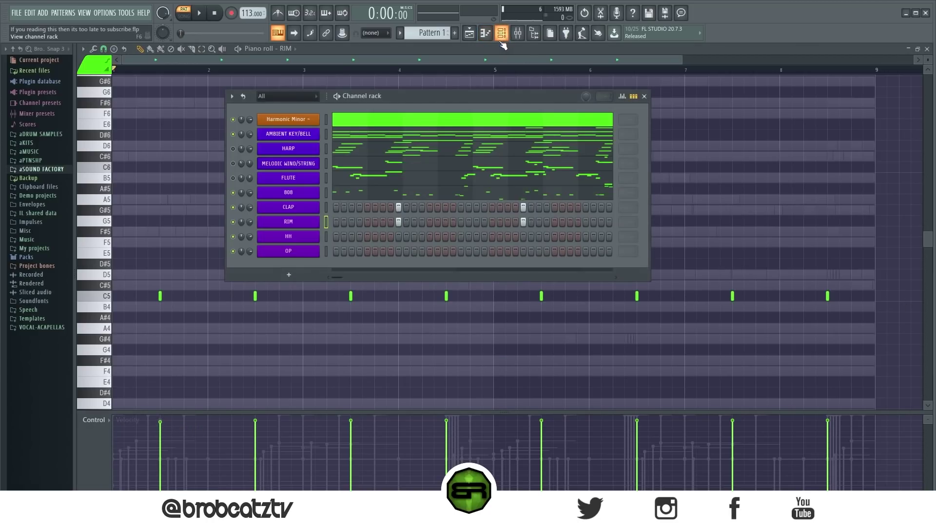
right_click(299, 238)
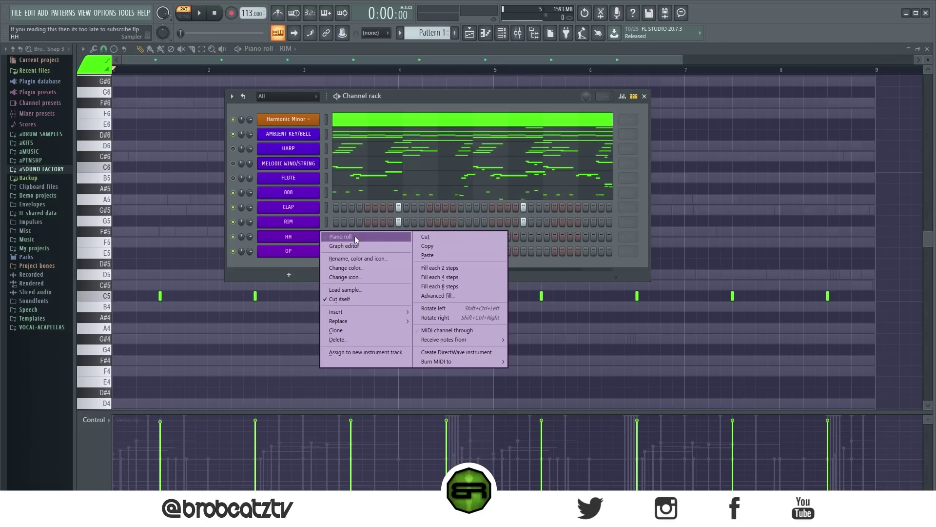
left_click(355, 235)
scroll(186, 109, "down", 2)
scroll(185, 109, "down", 1)
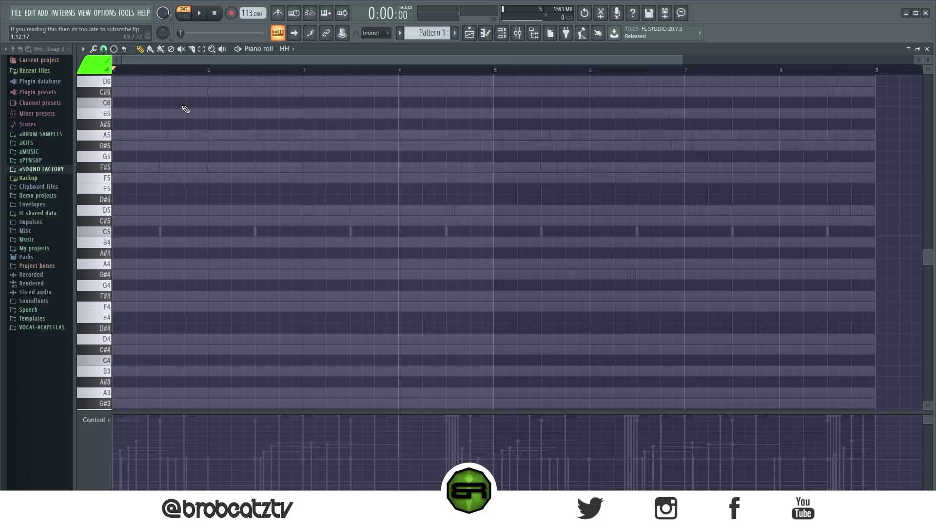
left_click(501, 34)
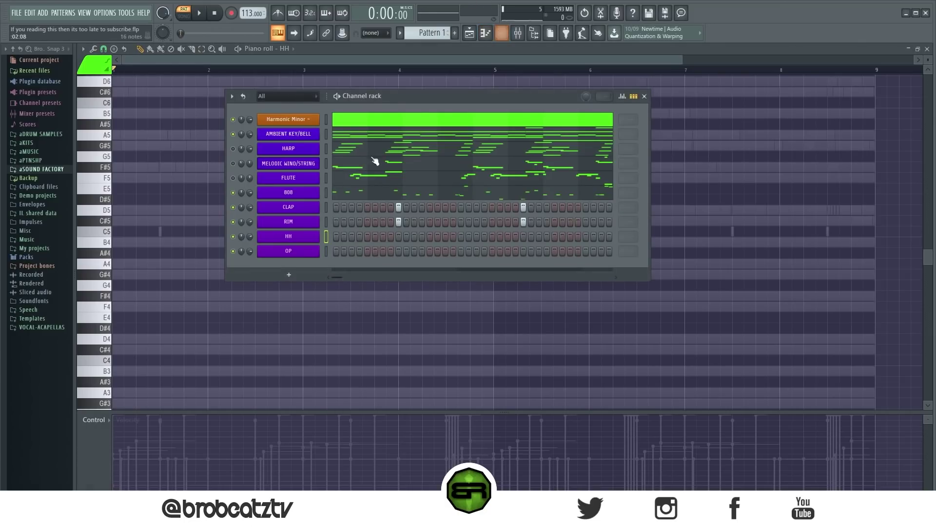
right_click(293, 238)
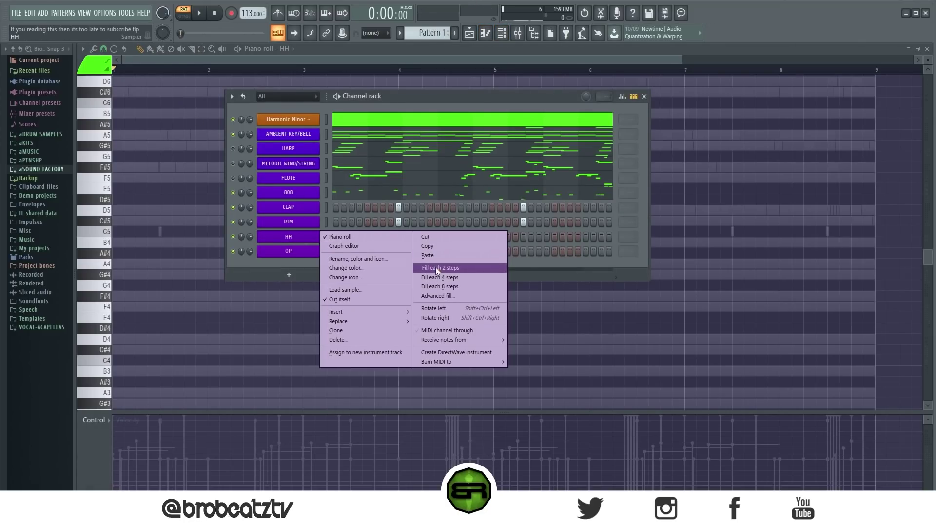
left_click(435, 270)
key("F6")
scroll(214, 249, "down", 1)
key("ctrl+d")
scroll(200, 73, "up", 2)
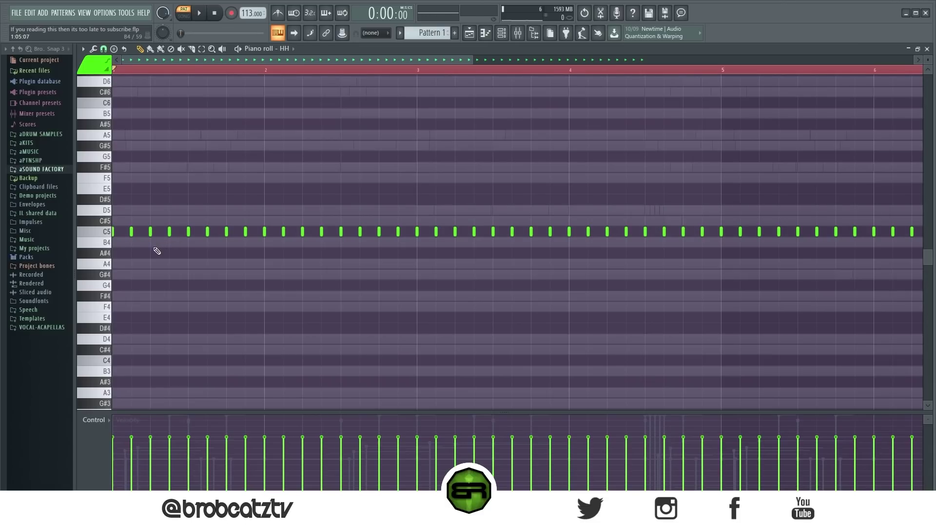
Add a G#4 note on beat 2 of bar 1 in the HH, then F#4 and F4 notes within beat 3 using 1/3 beat snap
left_click(158, 276)
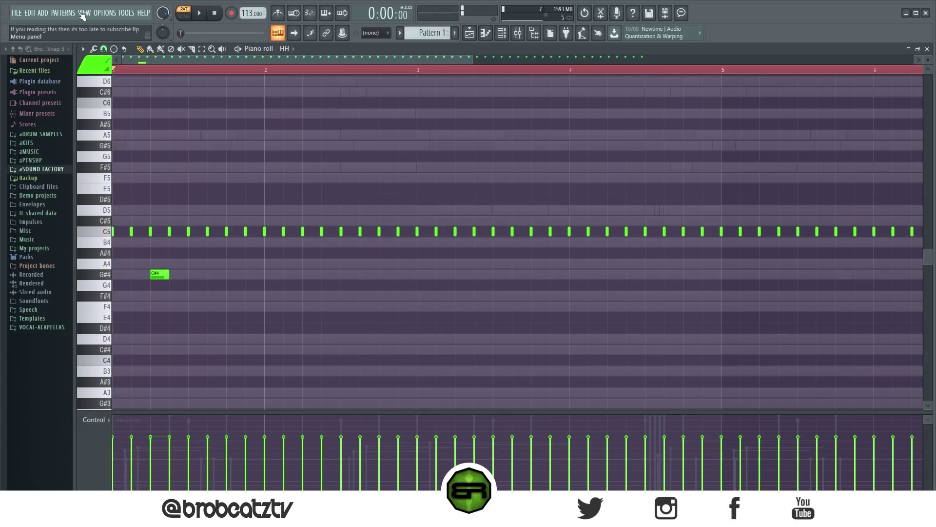
left_click(104, 48)
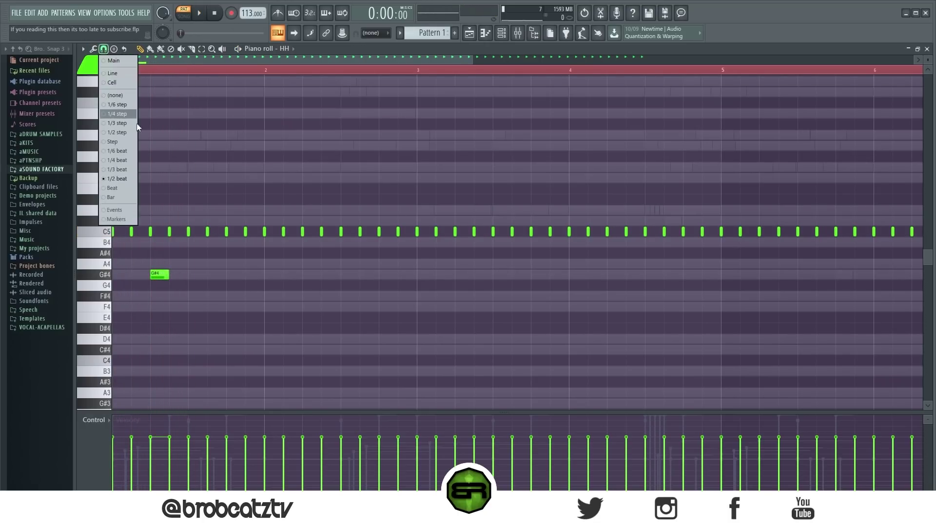
left_click(118, 170)
left_click(191, 296)
left_click(217, 306)
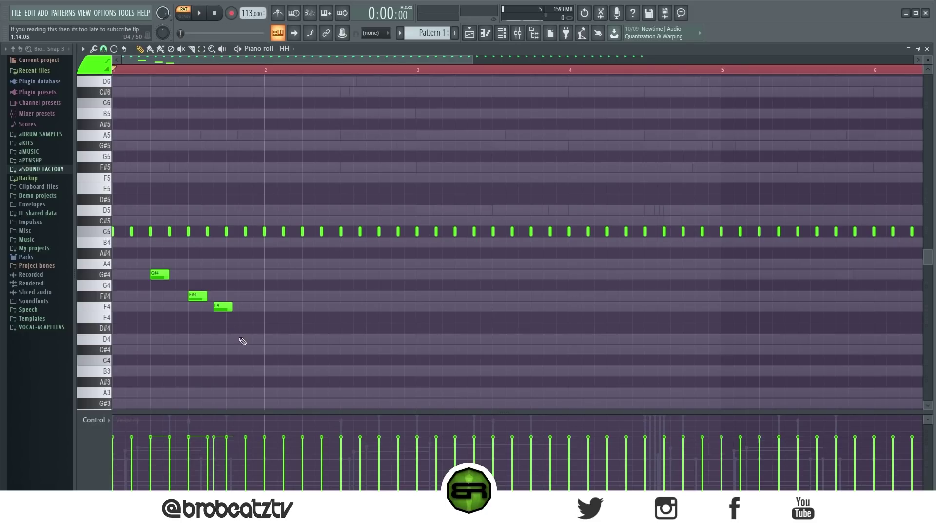
key("space")
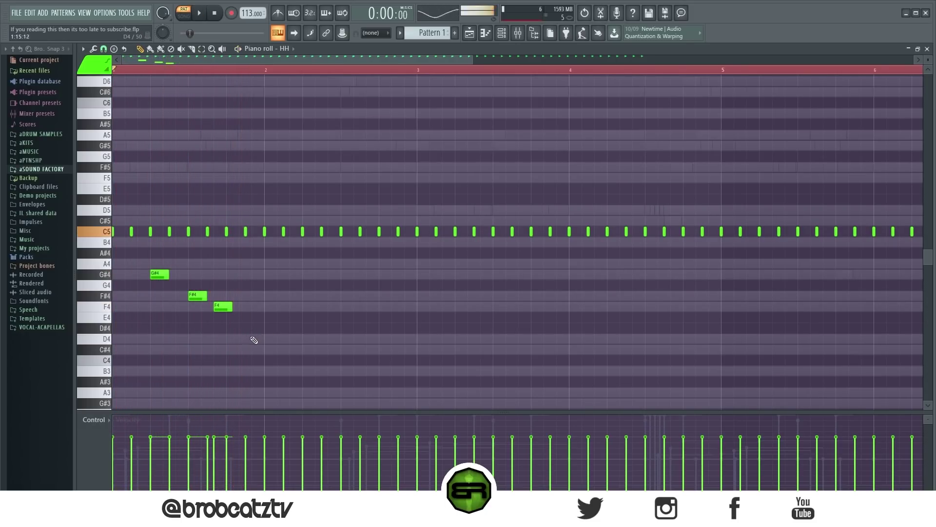
key("space")
Add a D4 note a third of the way into beat 4 of bar 1, audition it, and lower it to C#4
left_click(239, 339)
key("space")
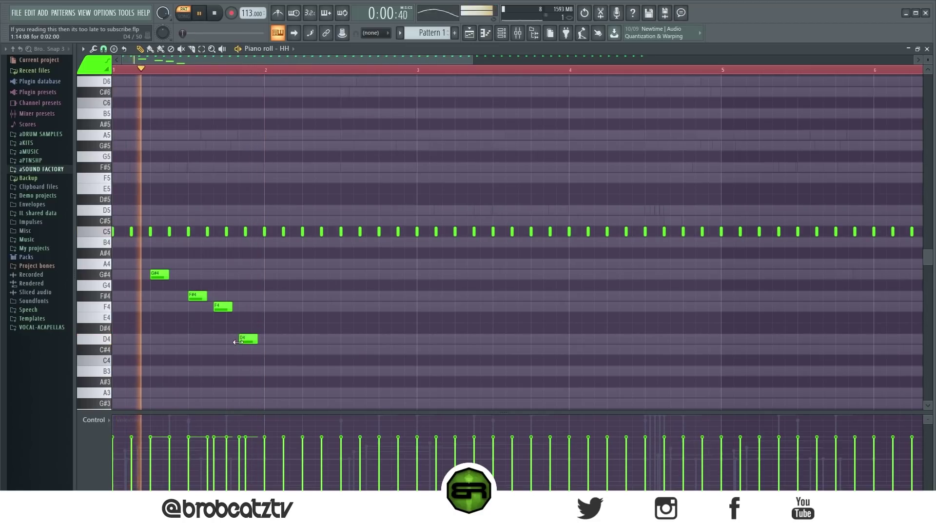
left_click_drag(239, 340, 181, 283)
key("space")
Raise the velocity of the four low HH notes in bar 1 above the regular C5 hits
scroll(245, 293, "up", 1)
key("ctrl+a")
key("ctrl+d")
left_click_drag(161, 258, 161, 277)
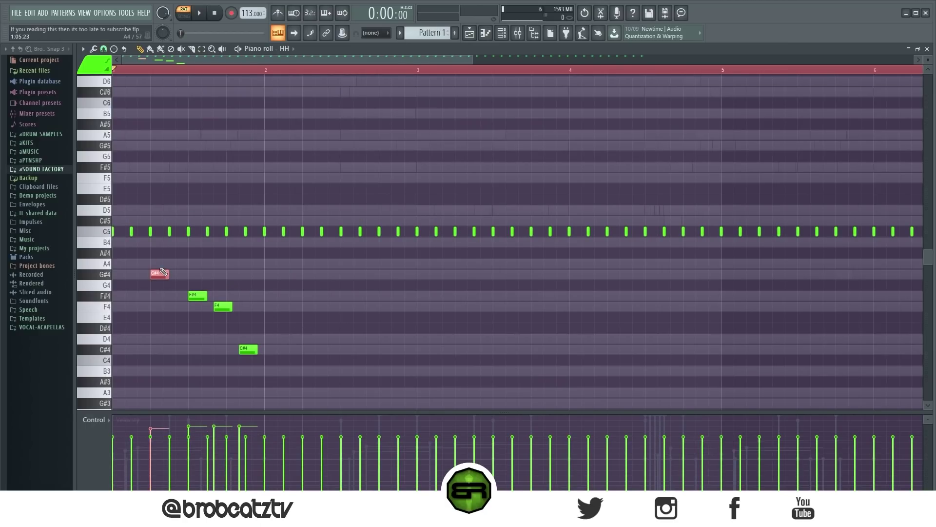
Set the snap to 1/2 beat, chop the G#4 note in bar 1 into four short hits, and audition the pattern
left_click(103, 48)
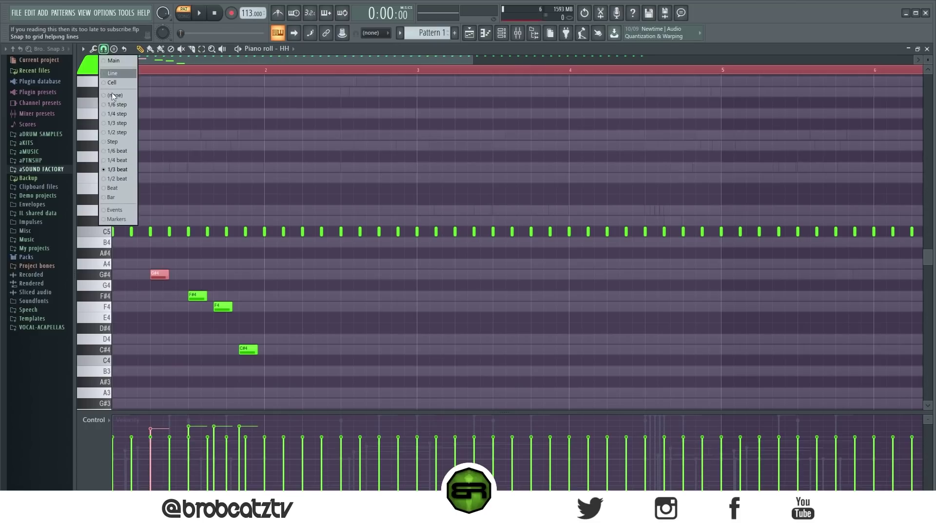
left_click(118, 177)
key("alt+u")
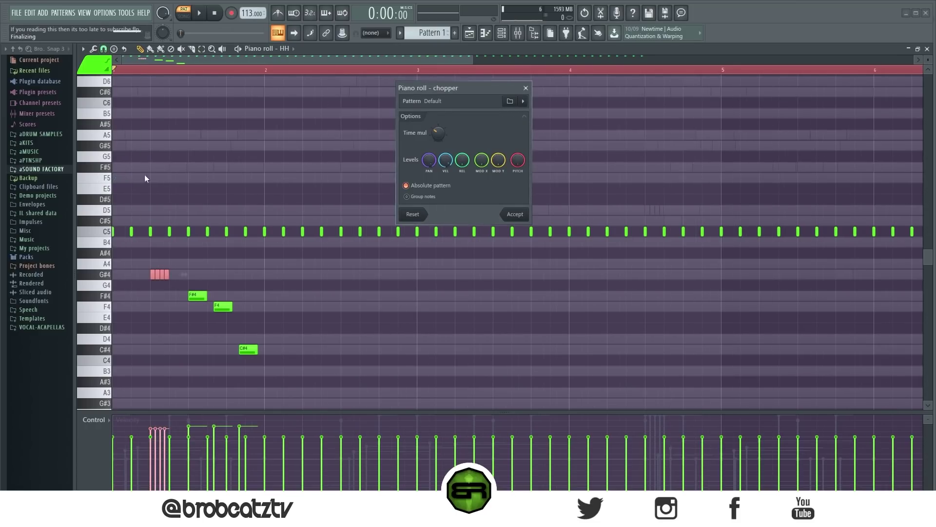
left_click(515, 214)
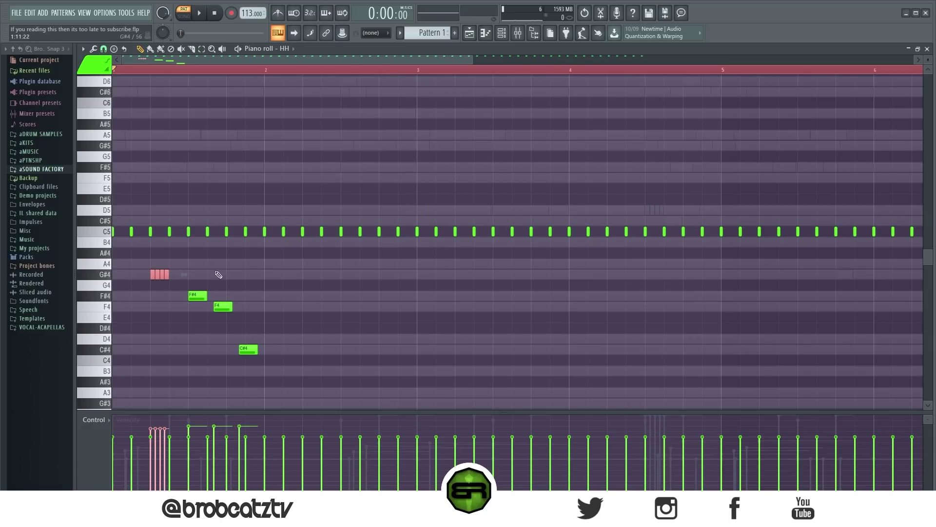
key("ctrl+d")
key("space")
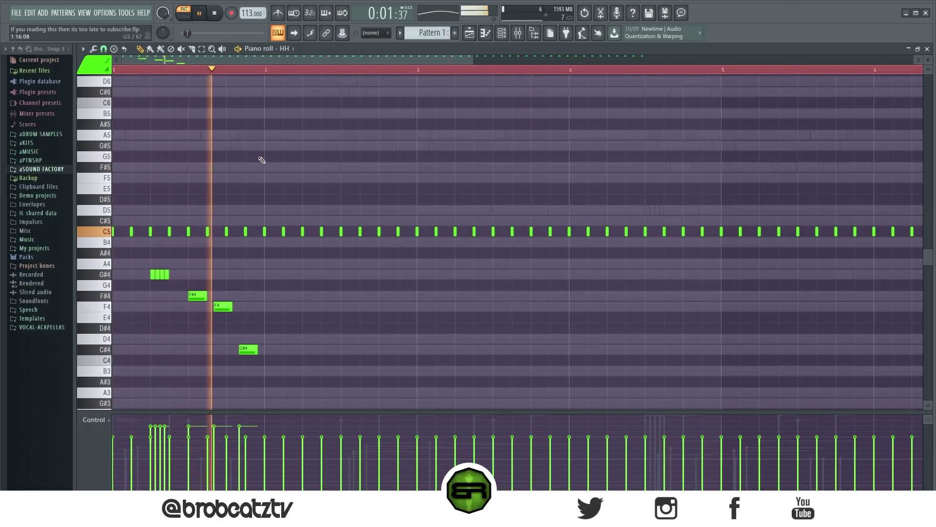
key("space")
Place four-hit C#4 rolls on beats 1 and 3 of bar 2, with a single short C#4 hit between them
left_click_drag(196, 258, 349, 352)
left_click(317, 355)
left_click(323, 350)
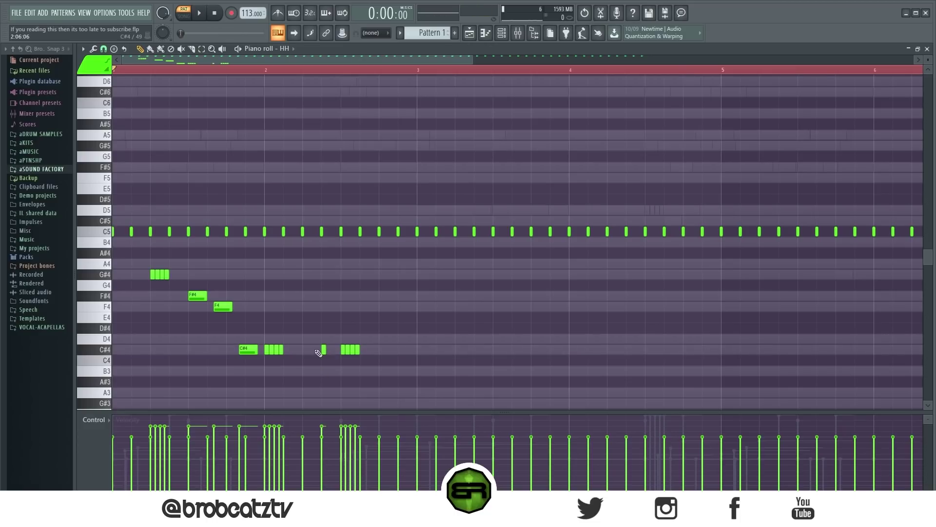
Try a copy of the F#4, F4 and C#4 run at the end of bar 2 as short F4 hits, and delete the added notes
left_click_drag(200, 293, 427, 352)
left_click(400, 332)
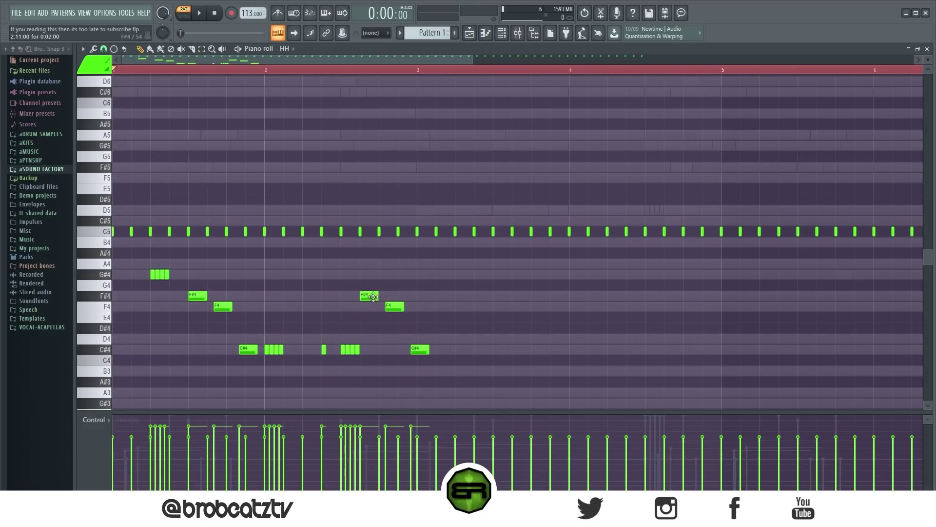
left_click_drag(373, 296, 373, 306)
left_click_drag(418, 350, 392, 310)
left_click(380, 337)
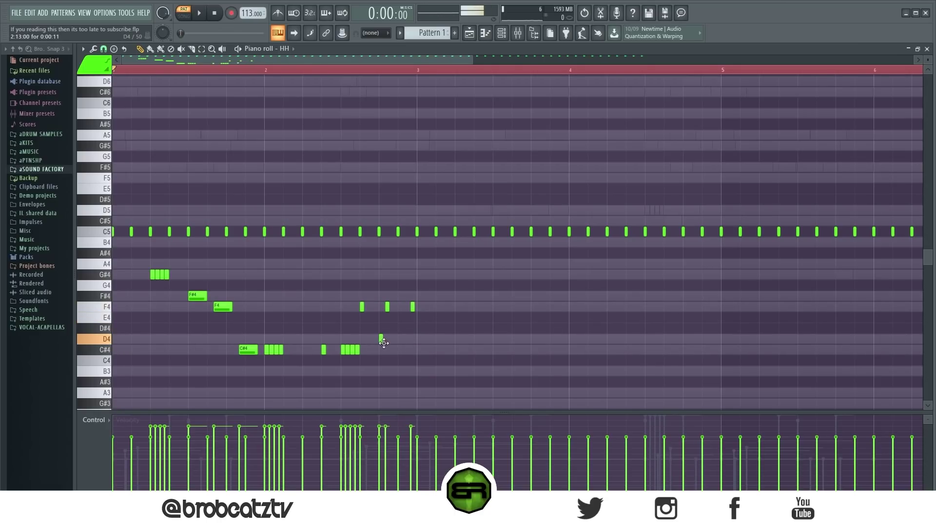
left_click_drag(445, 281, 349, 317)
key("ctrl+s")
right_click(387, 307)
right_click(412, 307)
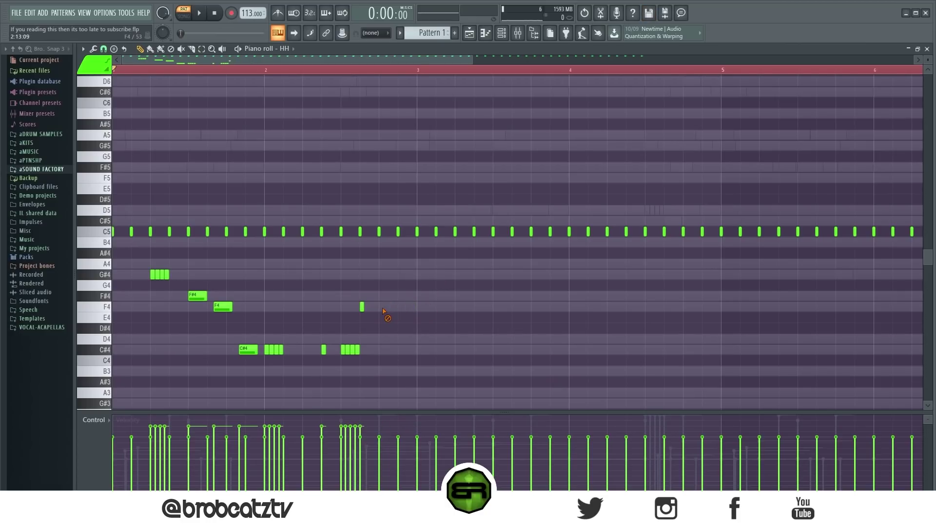
Add three evenly spaced short D4 hits after the second C#4 roll in bar 2 and audition the pattern
left_click(360, 338)
left_click(381, 339)
left_click(400, 339)
key("space")
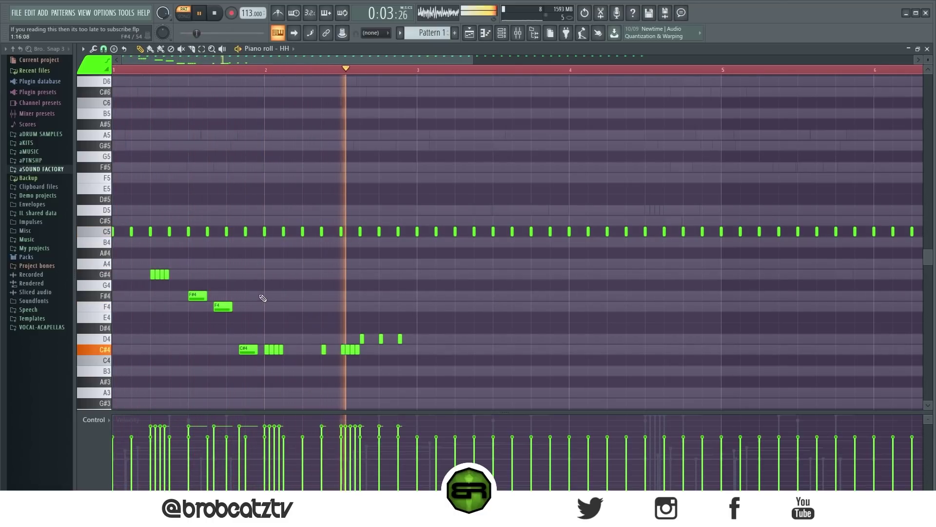
key("space")
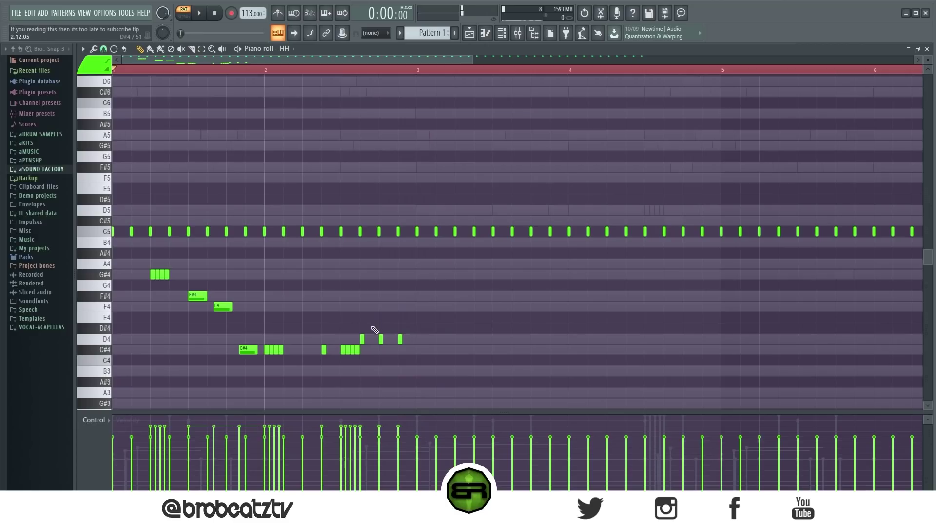
Lower the velocity of the last two D4 hits in bar 2 slightly
left_click_drag(441, 325, 373, 350)
scroll(399, 340, "down", 1)
key("ctrl+d")
left_click(102, 421)
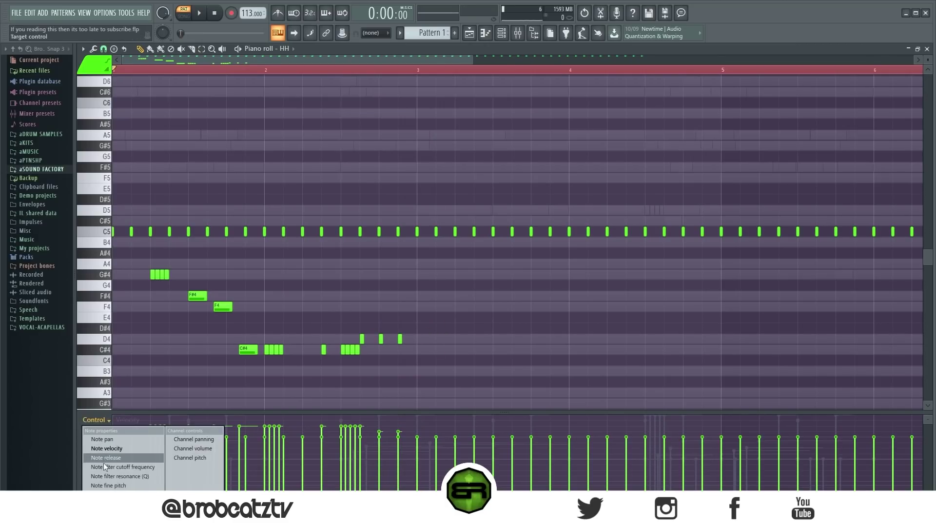
left_click(327, 288)
Copy the F#4 note to halfway through beat 2 of bar 3, add three short F4 hits from beat 3, and start playback
mouse_move(185, 290)
left_mouse_down()
mouse_move(231, 318)
mouse_move(387, 328)
mouse_move(519, 320)
mouse_move(506, 311)
left_mouse_up()
right_click(513, 306)
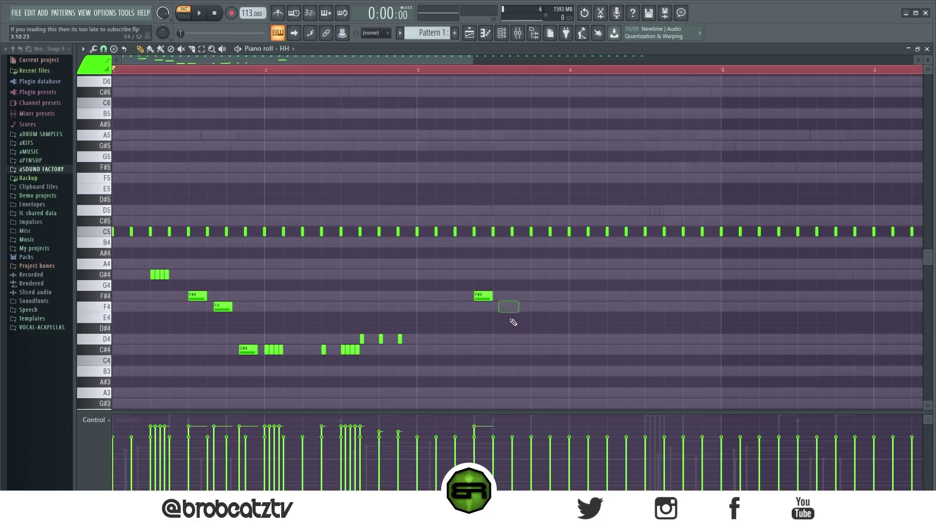
left_click_drag(188, 279, 259, 357)
mouse_move(222, 307)
left_mouse_down()
mouse_move(527, 308)
mouse_move(506, 306)
left_mouse_up()
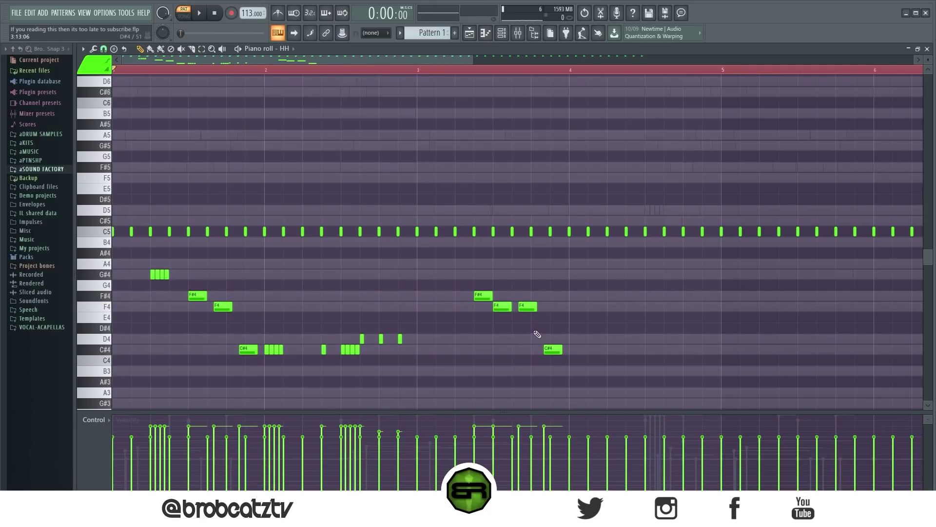
left_click_drag(548, 347, 494, 306)
left_click(502, 340)
key("space")
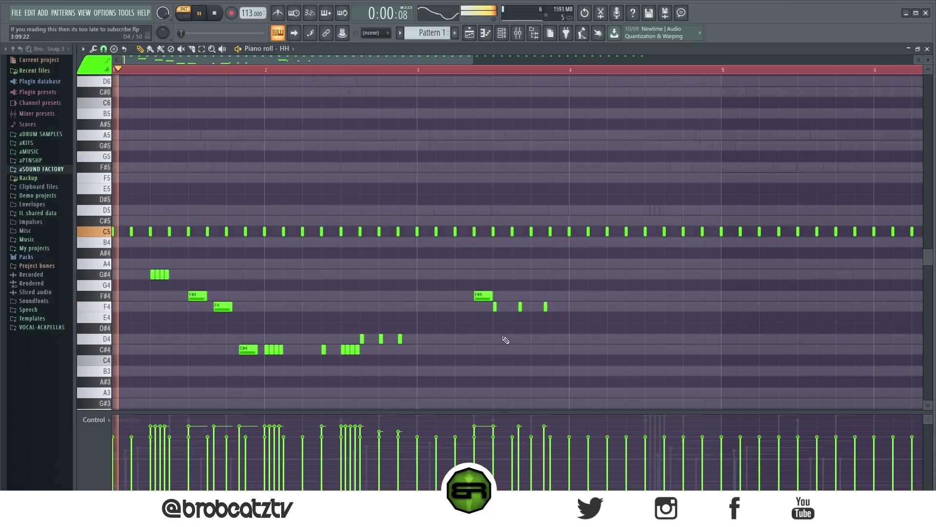
Copy the C#4 roll and first D4 hit from bar 2 to beat 3 of bar 4, and add another D4 hit on beat 4
left_click_drag(334, 332, 669, 343)
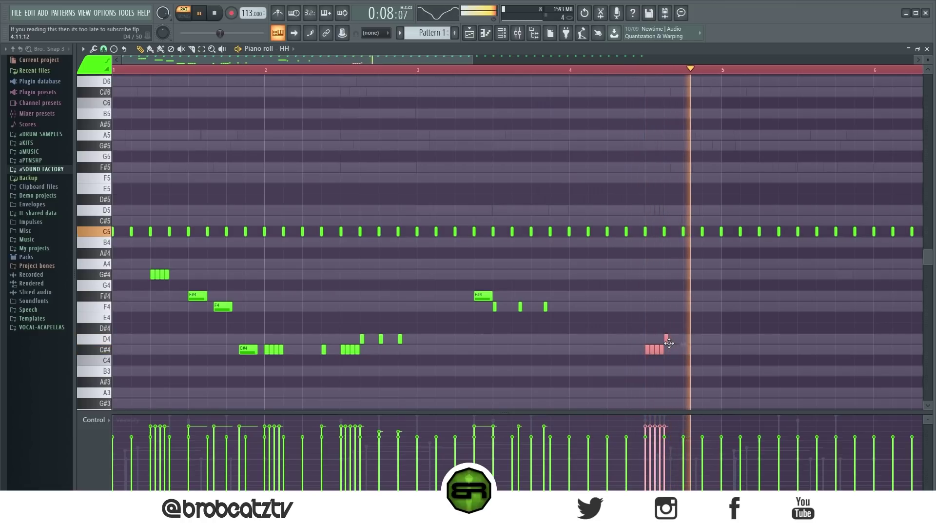
left_click(682, 350)
left_click(685, 349)
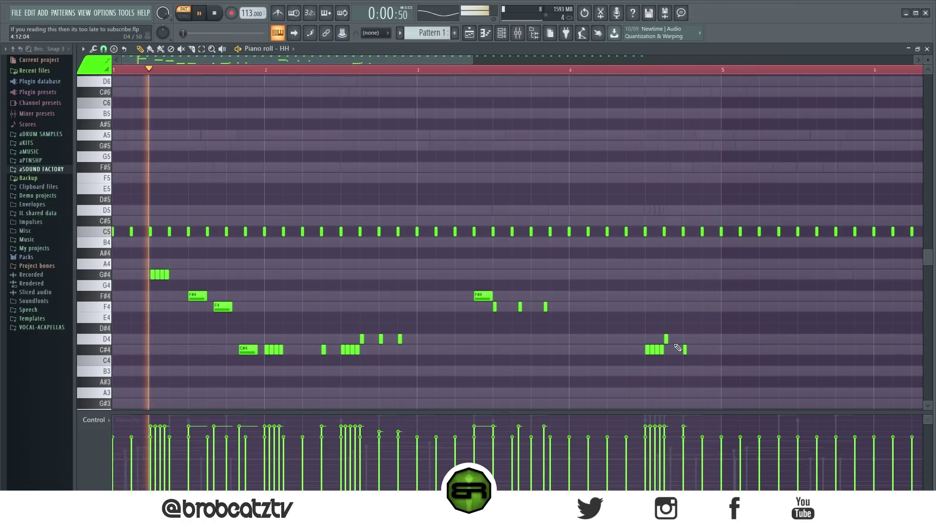
left_click(685, 340)
right_click(685, 350)
Lower the velocity of the C#4 roll in bar 4 slightly and stop playback
left_click_drag(668, 344, 629, 354, "ctrl")
scroll(663, 349, "down", 1, "alt")
left_click(681, 350)
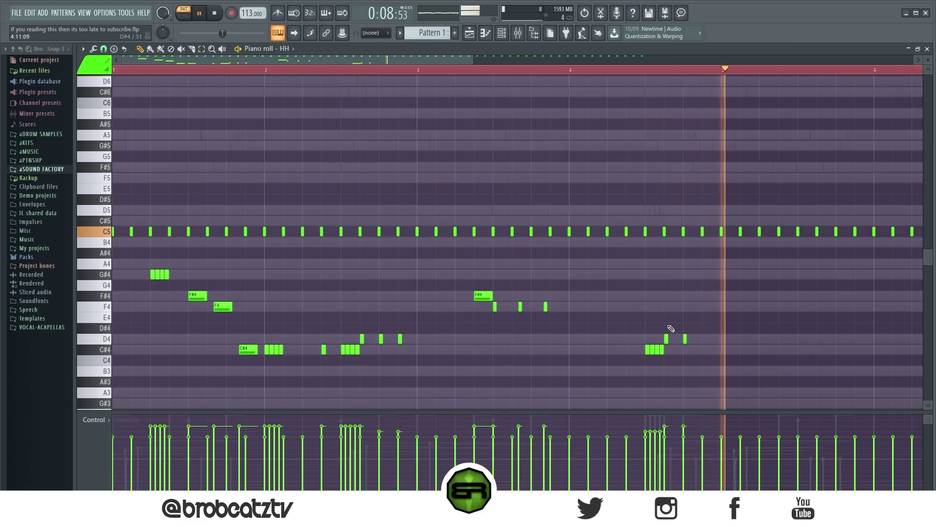
key("space")
Replace the HH notes in bars 5 to 8 with a copy of the first four bars, removing the extra C5 hit past bar 8
scroll(491, 73, "down", 4)
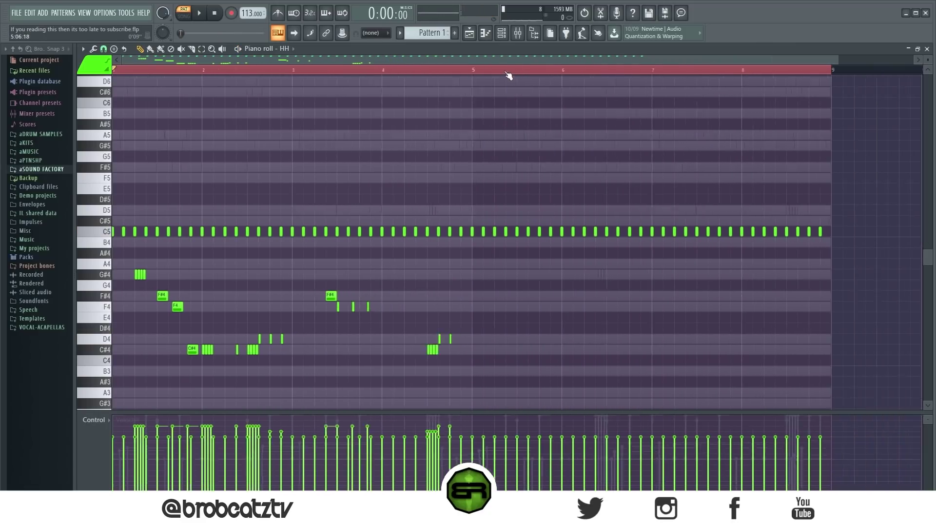
left_click_drag(704, 173, 383, 292)
key("Delete")
key("ctrl+a")
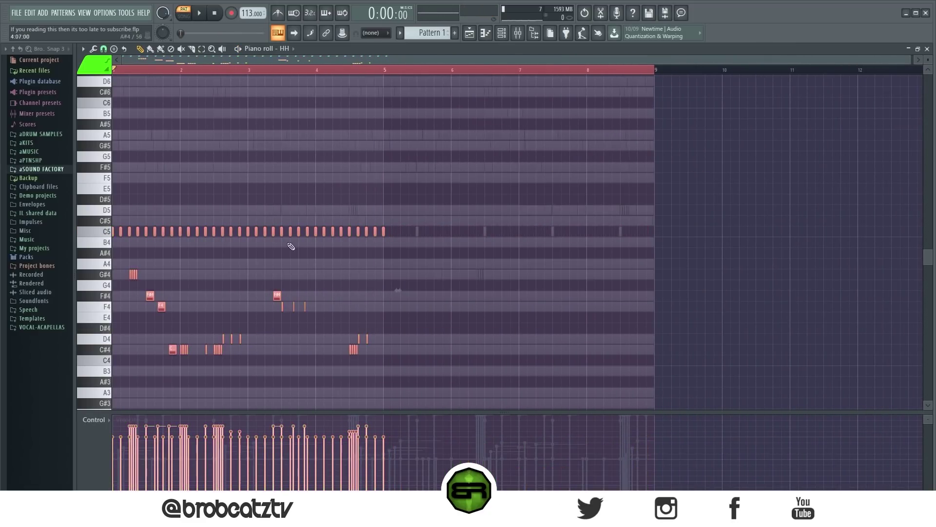
key("ctrl+b")
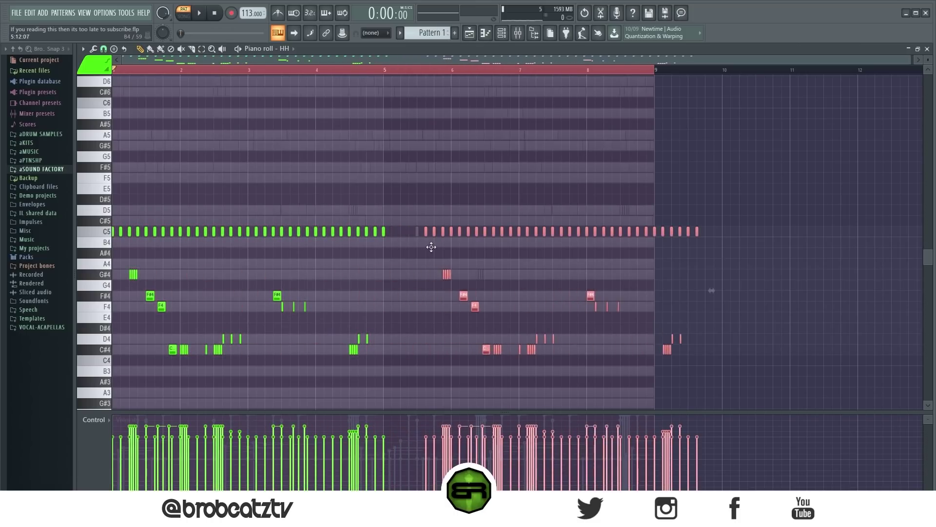
key("ctrl+d")
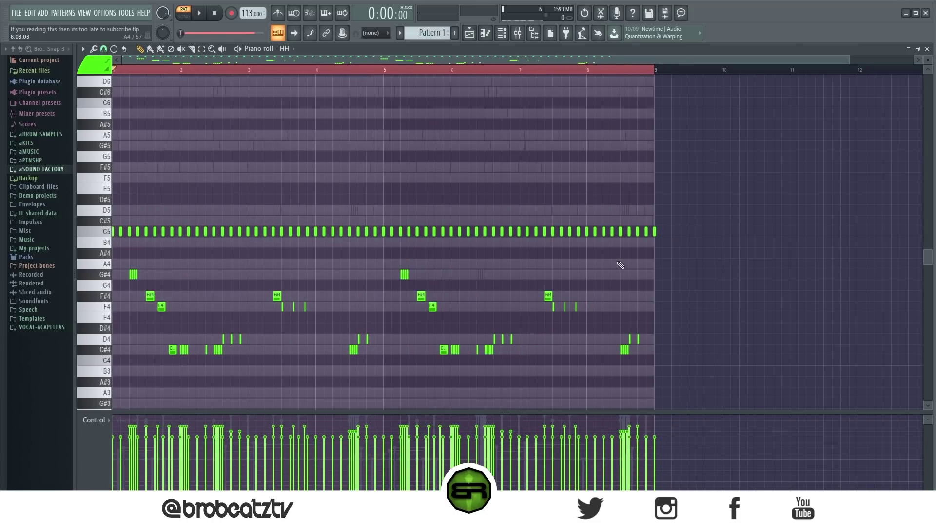
right_click(656, 232)
left_click_drag(639, 341, 524, 229)
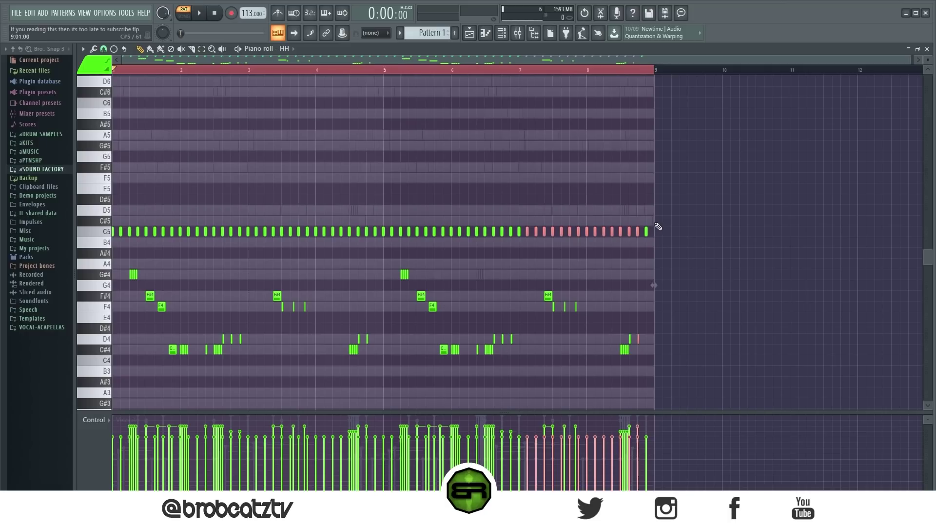
left_click_drag(762, 163, 383, 379)
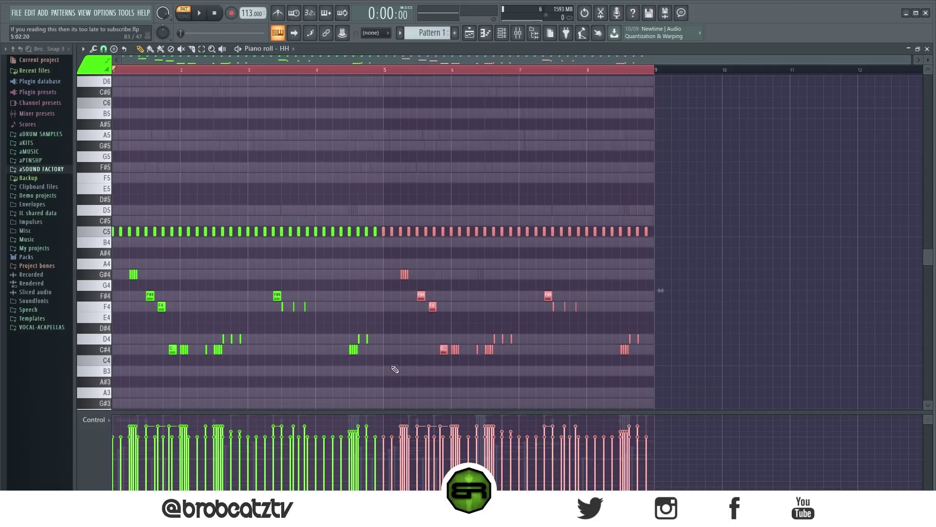
left_click(562, 180)
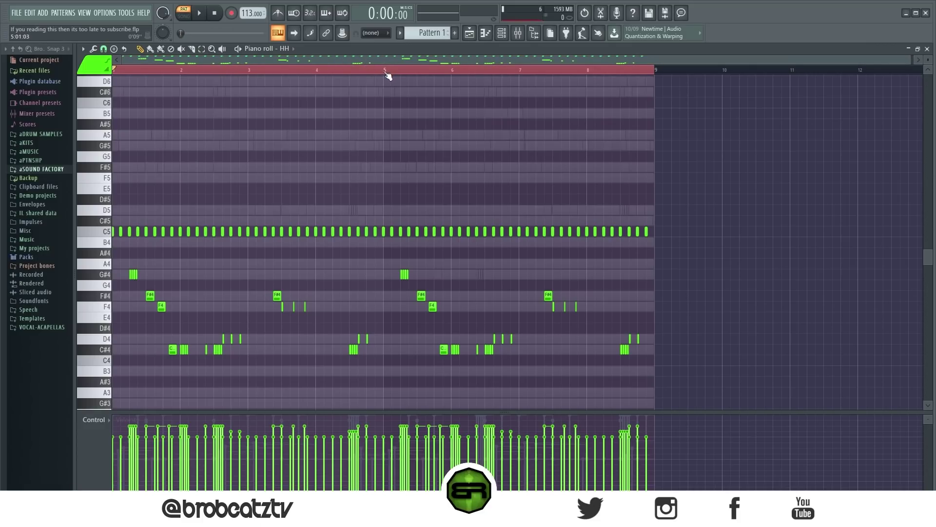
right_click(501, 113)
Add OP hits on beat 1 of bar 1 and beat 3 of bar 2 in the channel rack, auditioning the pattern
key("F6")
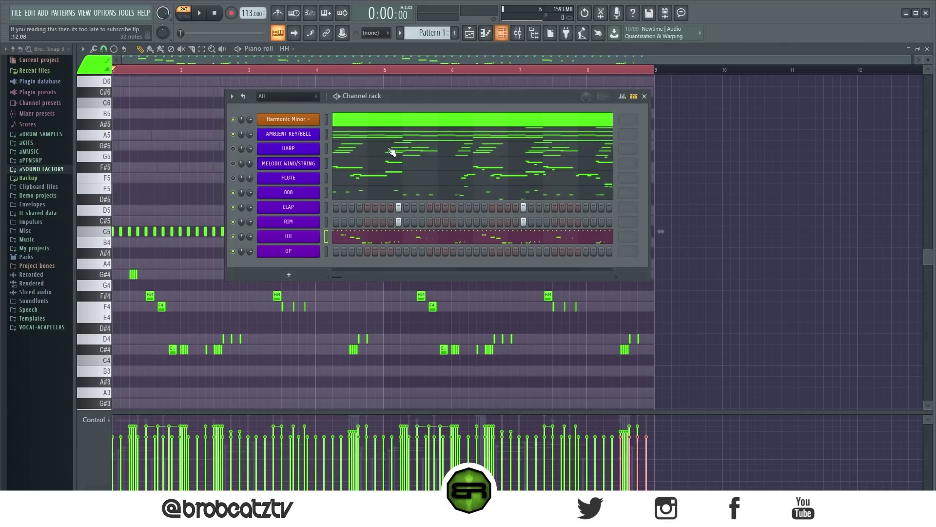
right_click(292, 252)
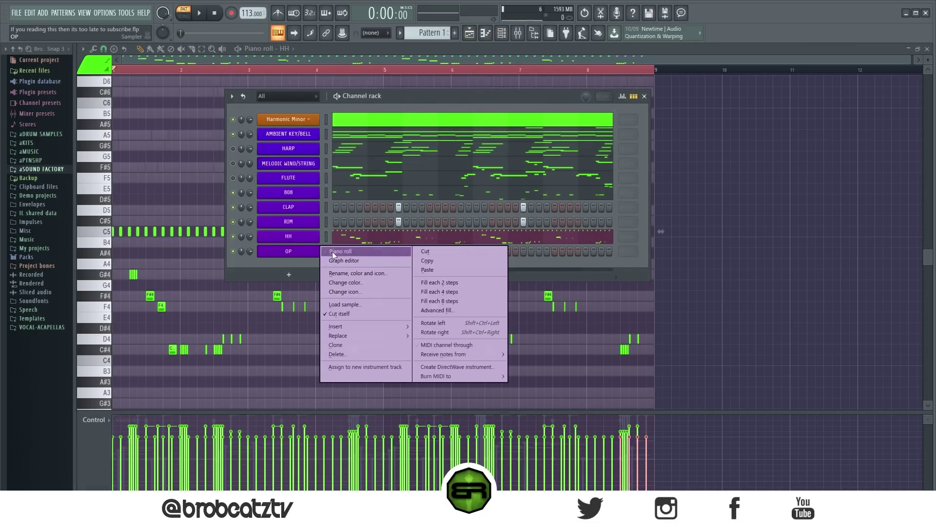
left_click(307, 252)
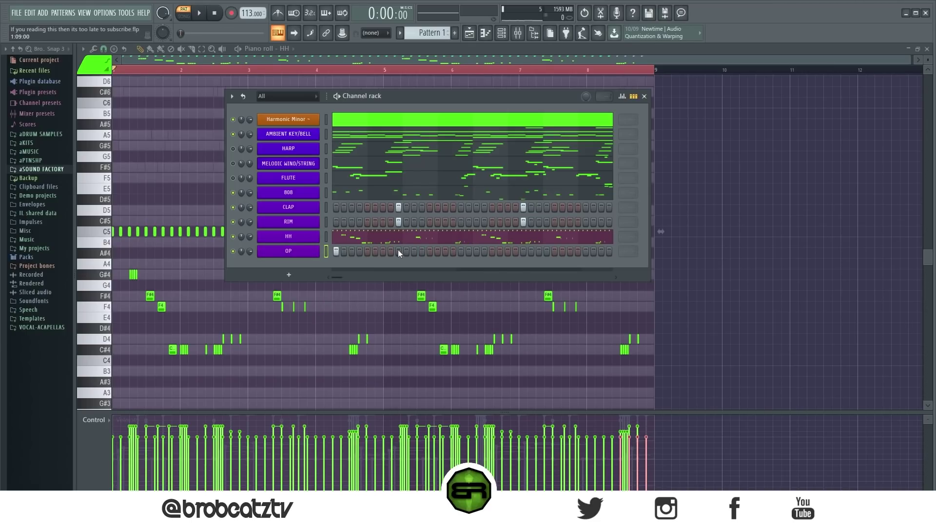
key("space")
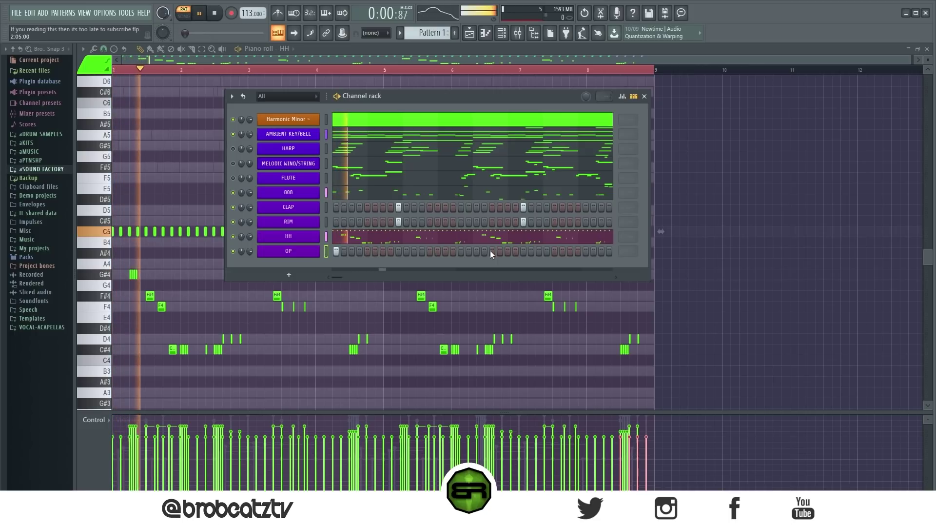
right_click(493, 251)
left_click(522, 252)
key("space")
key("space")
Open the OP channel in the piano roll, replace its bar 2 hit with a short F#4 note, and start playback
right_click(331, 253)
left_click(347, 250)
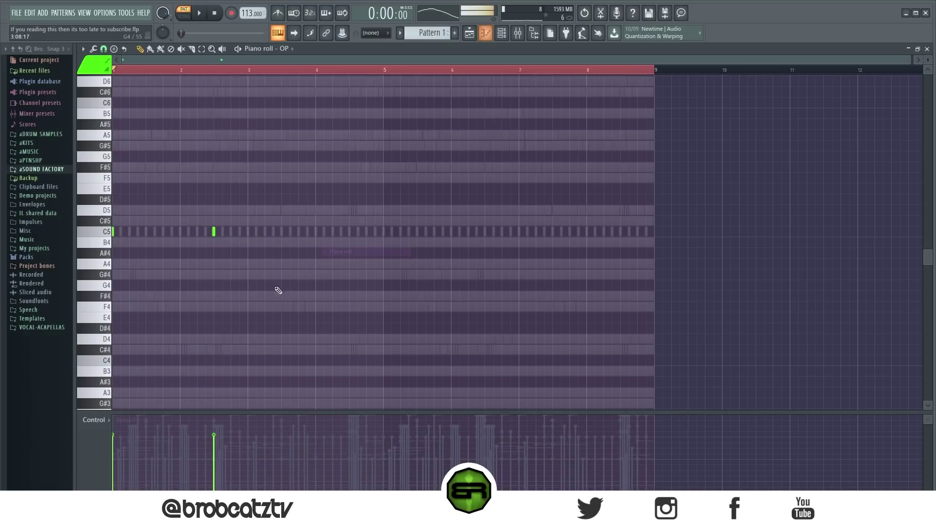
key("space")
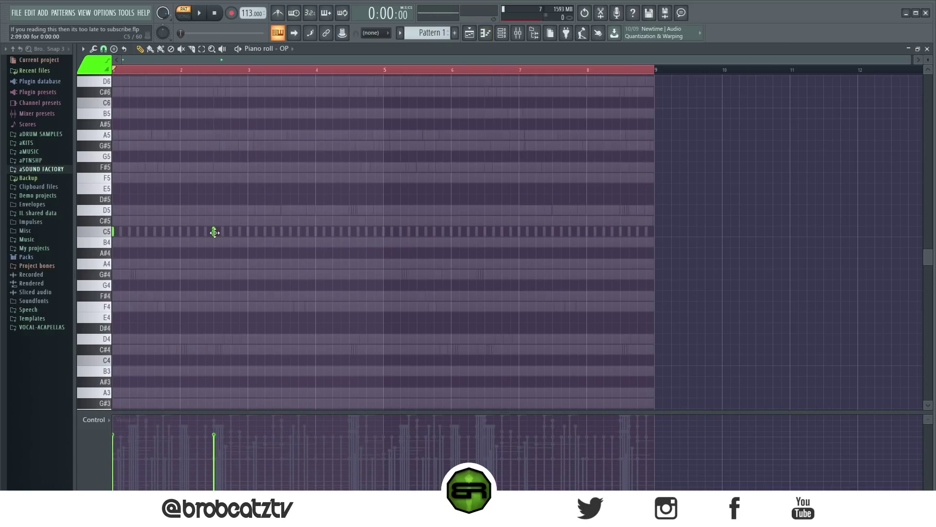
left_click(215, 296)
right_click(214, 232)
key("space")
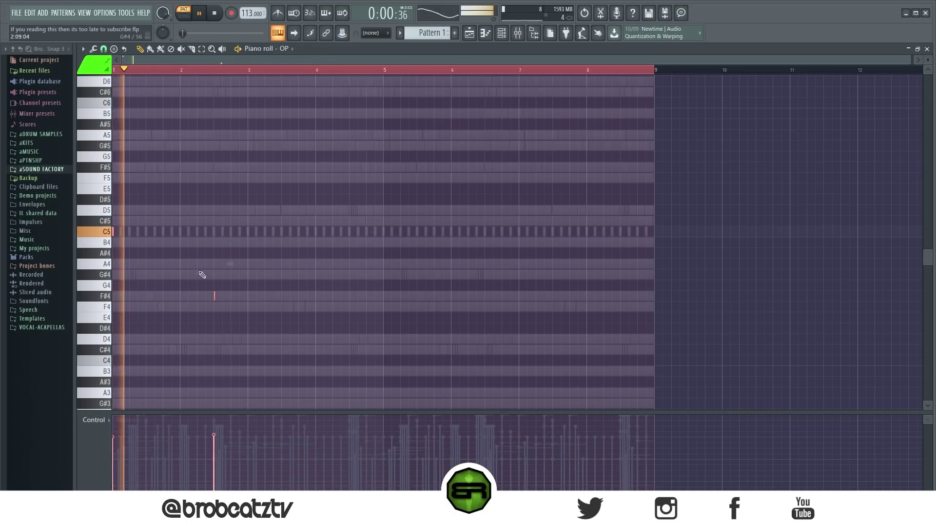
Copy the two OP hits so they repeat from bar 5, and stop playback
mouse_move(113, 231)
left_mouse_down("shift")
mouse_move(406, 252)
mouse_move(374, 251)
mouse_move(384, 236)
left_mouse_up("shift")
key("ctrl+d")
key("space")
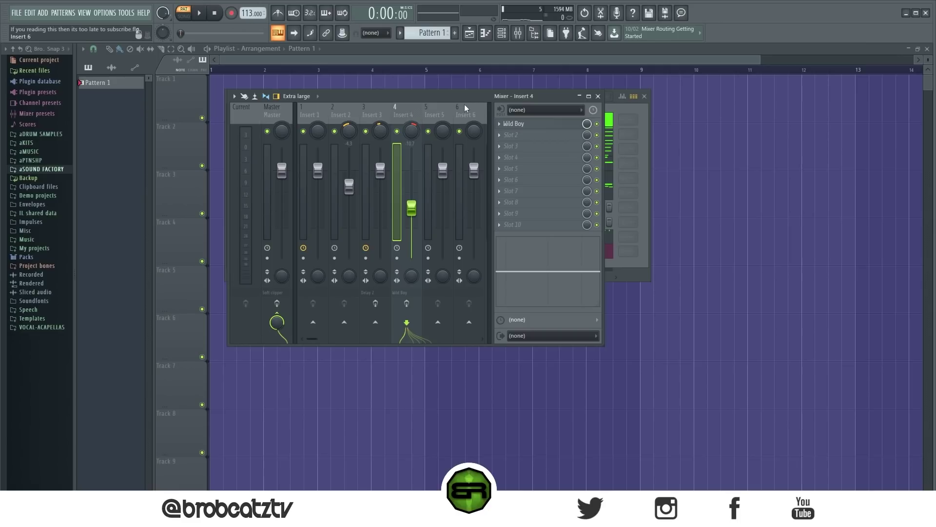
Examine the Insert 4 panning and Insert 2 in the mixer, and select the AMBIENT KEY/BELL to FLUTE channels in the channel rack
left_click_drag(414, 125, 414, 135)
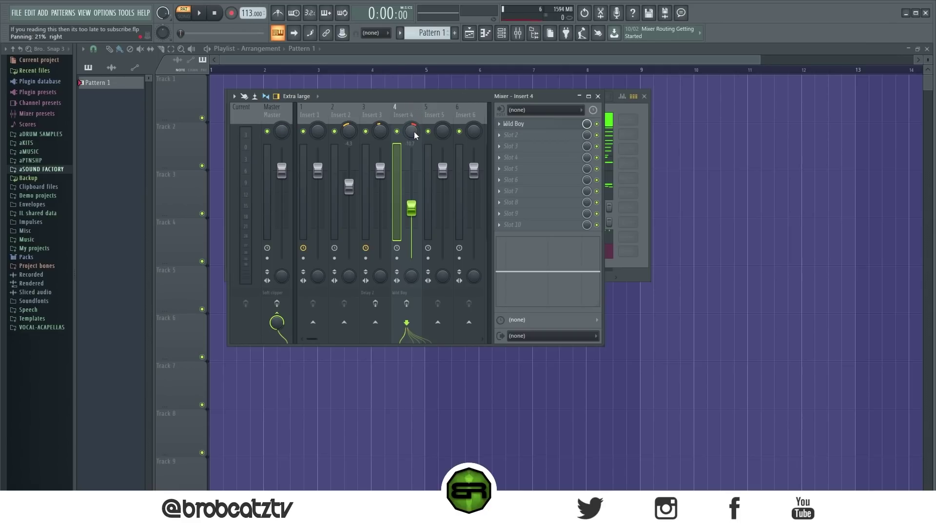
left_click(337, 119)
left_click_drag(350, 100, 517, 200)
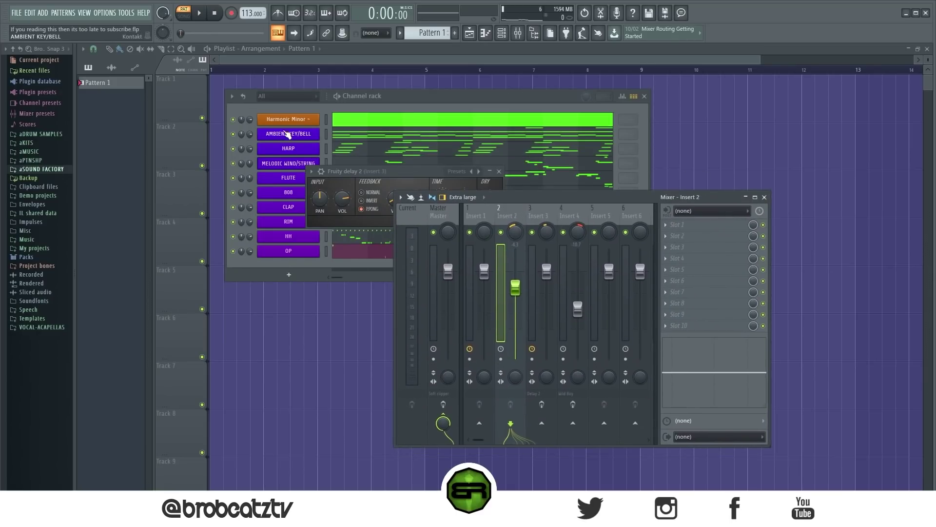
left_click_drag(326, 133, 327, 151)
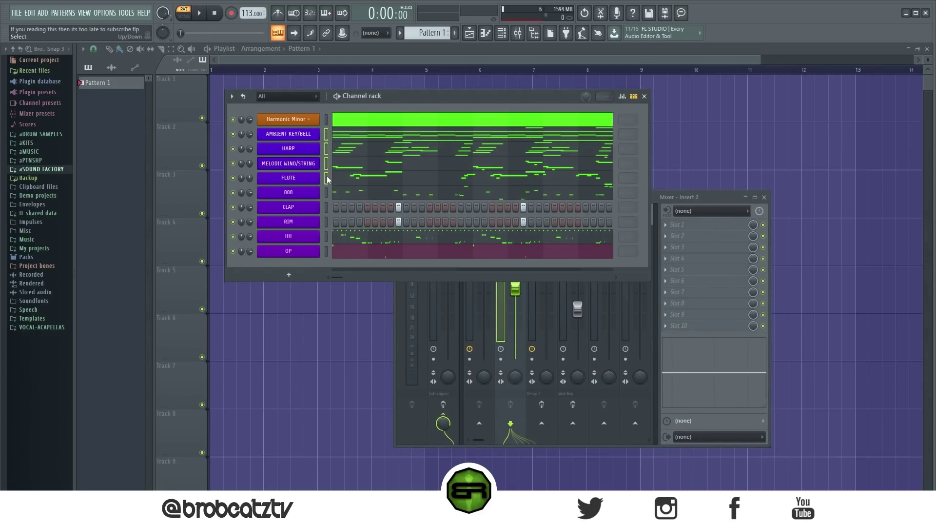
left_click_drag(707, 197, 393, 77)
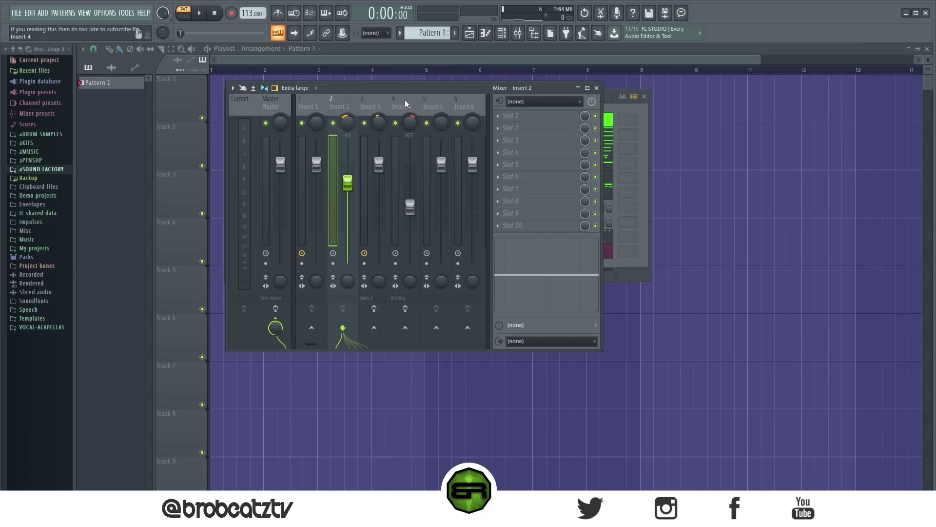
Select Insert 4 in the mixer and open its Wild Boy effect
left_click(405, 103)
left_click(388, 108)
left_click(408, 107)
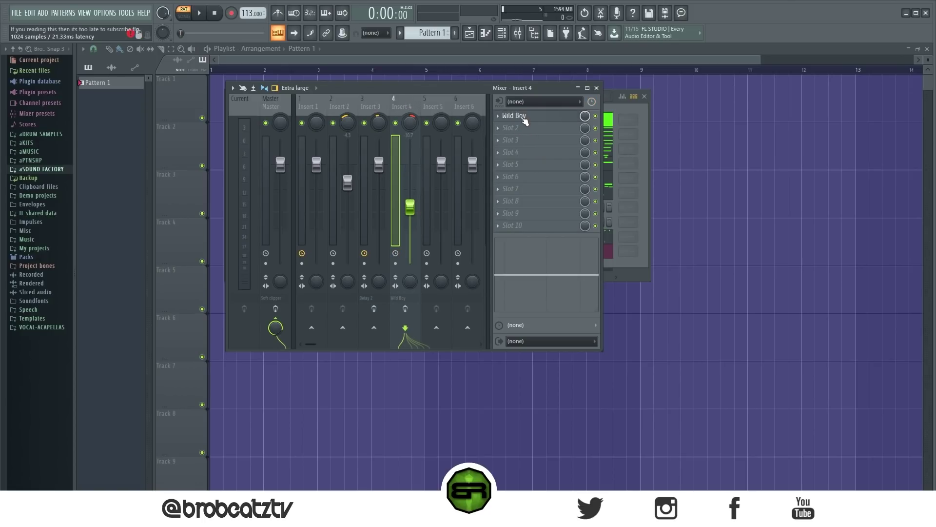
left_click(524, 120)
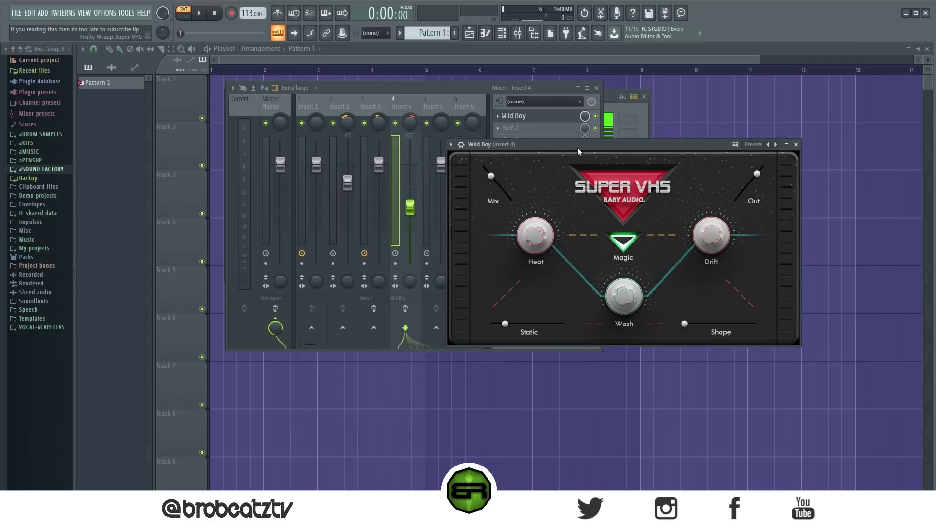